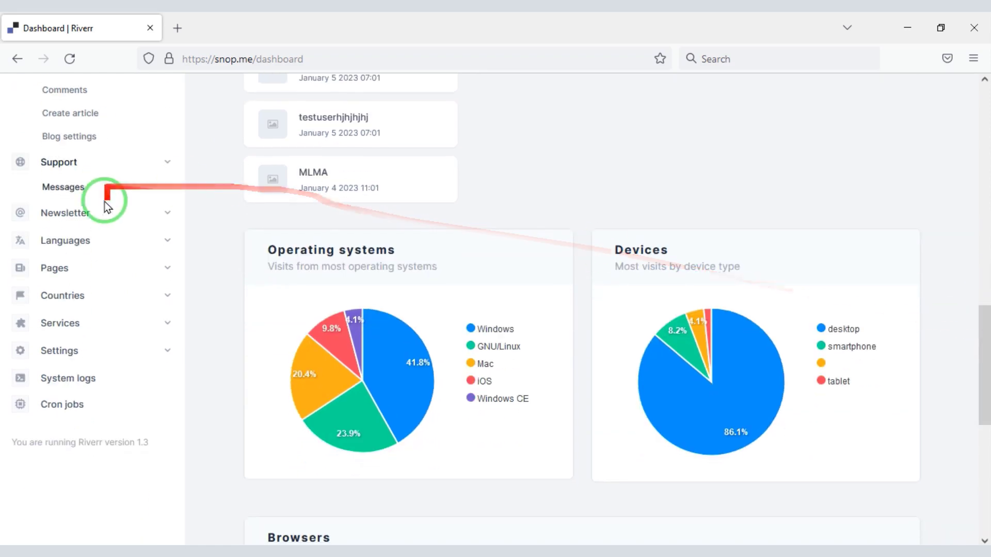
Expand the Newsletter, Languages, Pages and Countries sections of the admin sidebar
click(106, 209)
click(109, 284)
click(122, 361)
scroll(103, 377, down, 2)
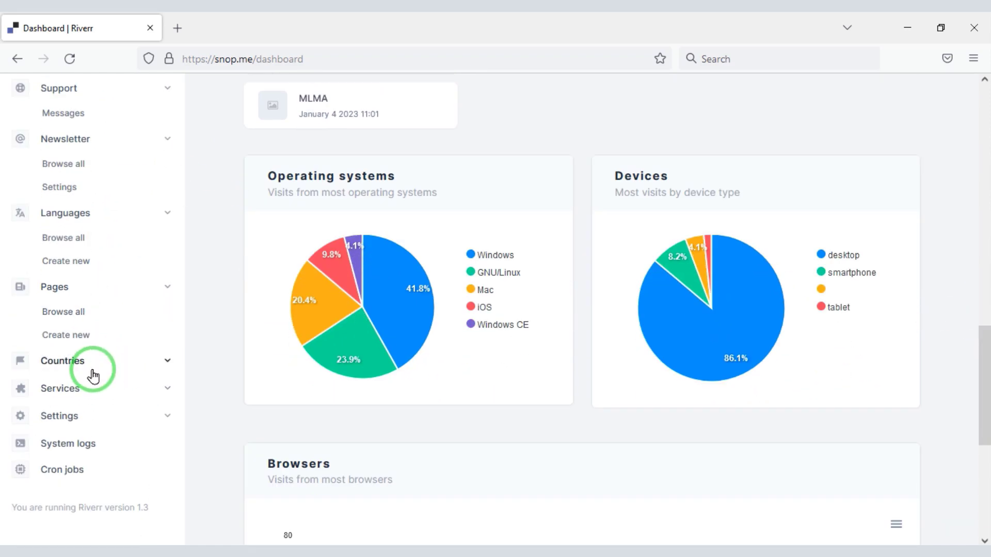
scroll(93, 376, down, 2)
click(93, 362)
Expand the Services and Settings groups alongside the OS, device and browser visitor charts
scroll(102, 397, down, 4)
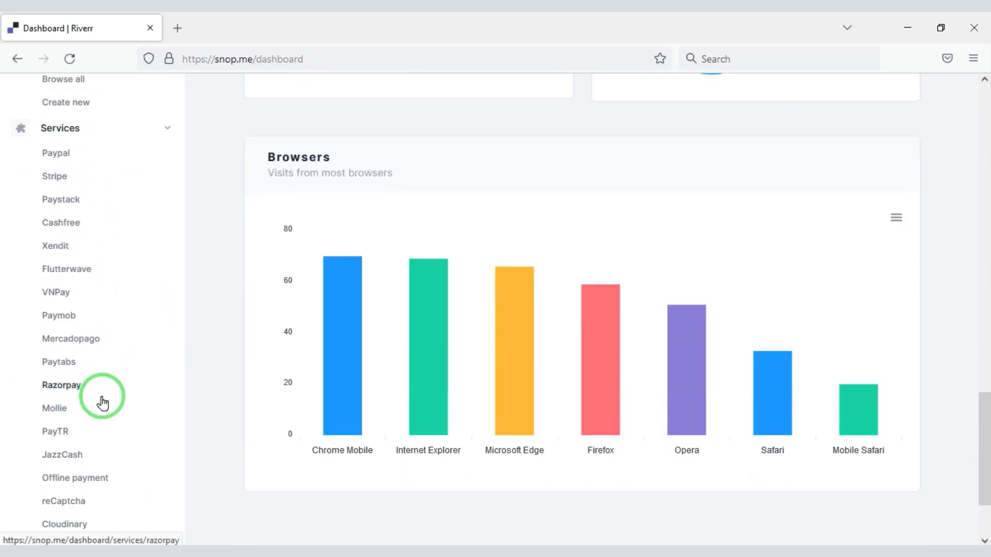
scroll(36, 123, down, 1)
mouse_move(74, 164)
mouse_down()
mouse_move(127, 417)
mouse_move(123, 499)
mouse_up()
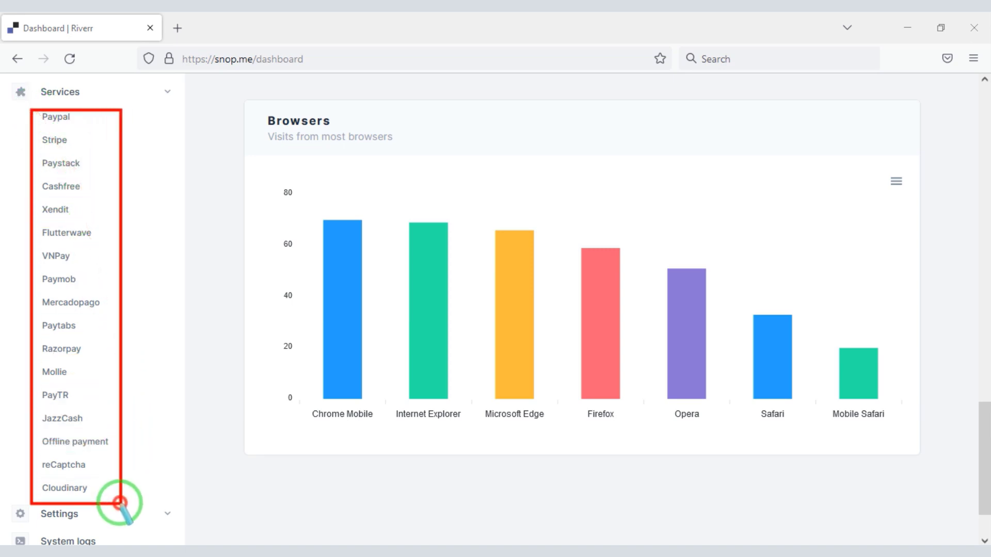
drag(56, 212, 78, 320)
scroll(104, 413, down, 2)
click(137, 437)
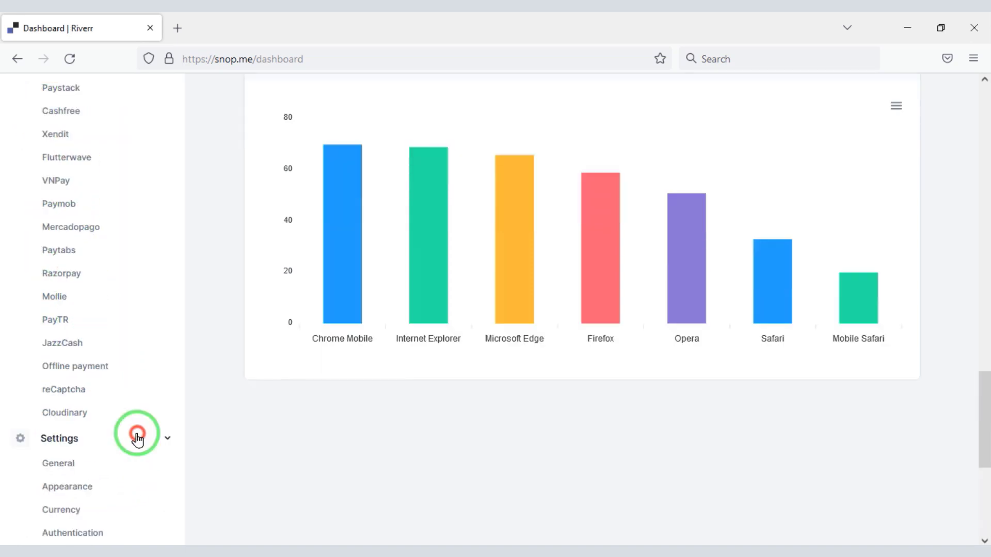
click(981, 470)
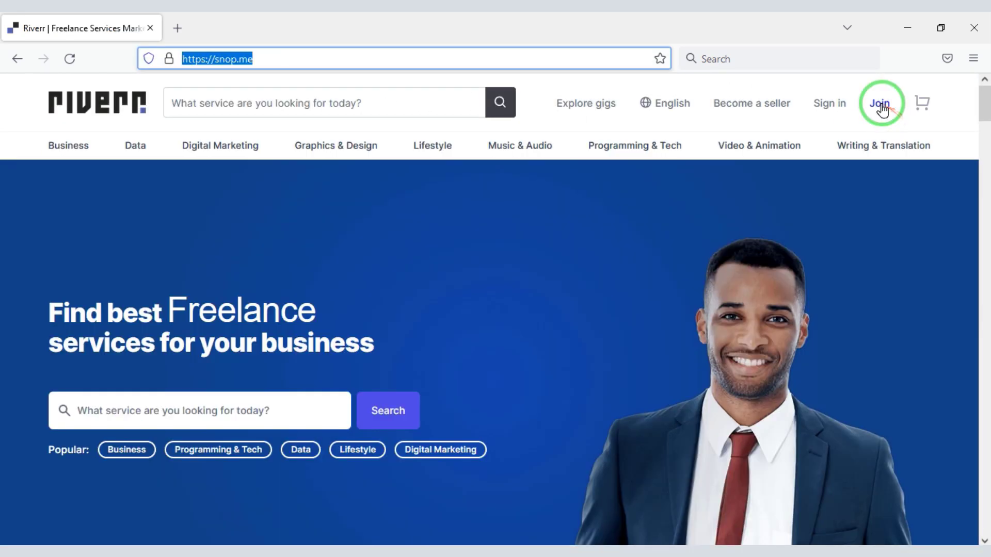
Open the Join page and look over the account sign-up form
click(880, 103)
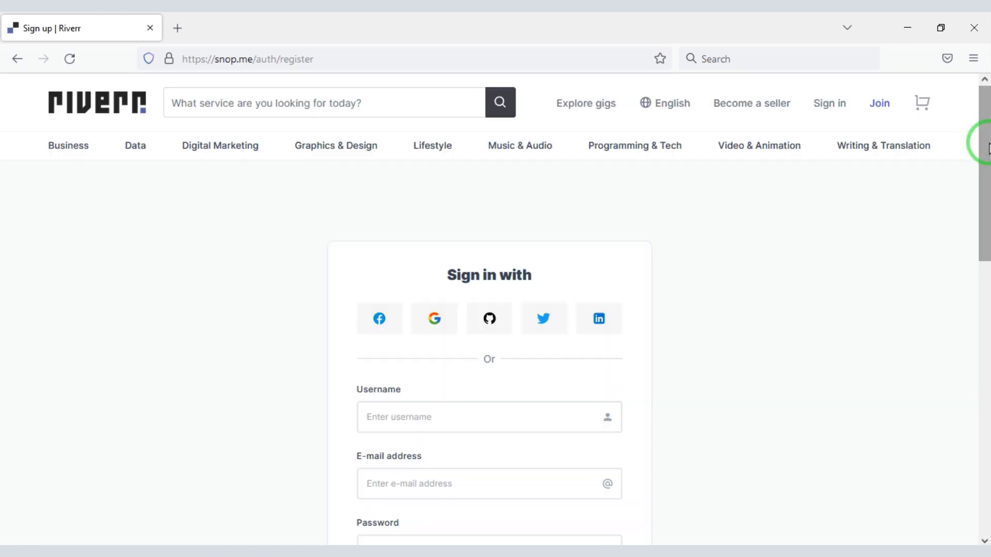
drag(987, 147, 985, 206)
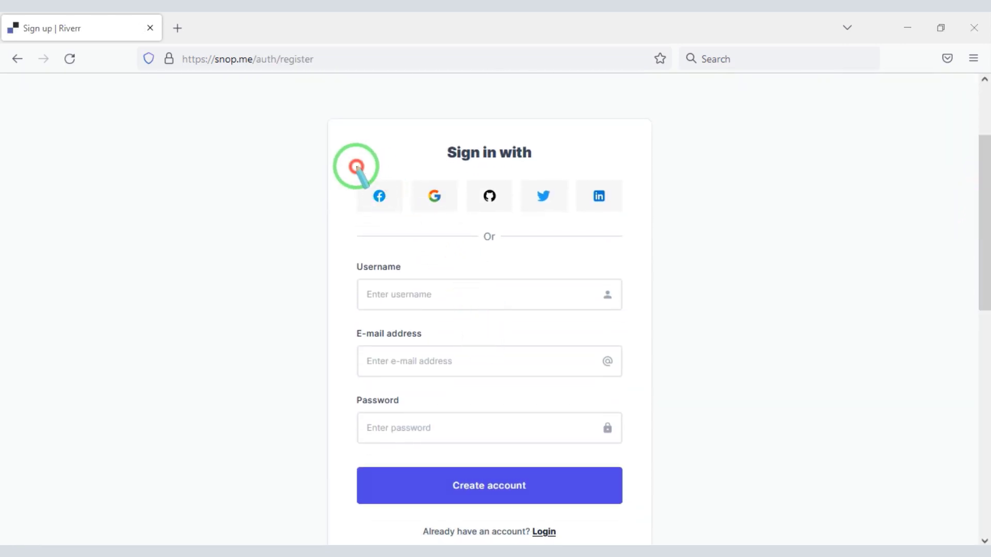
mouse_move(356, 167)
mouse_down()
mouse_move(472, 215)
mouse_move(618, 224)
mouse_up()
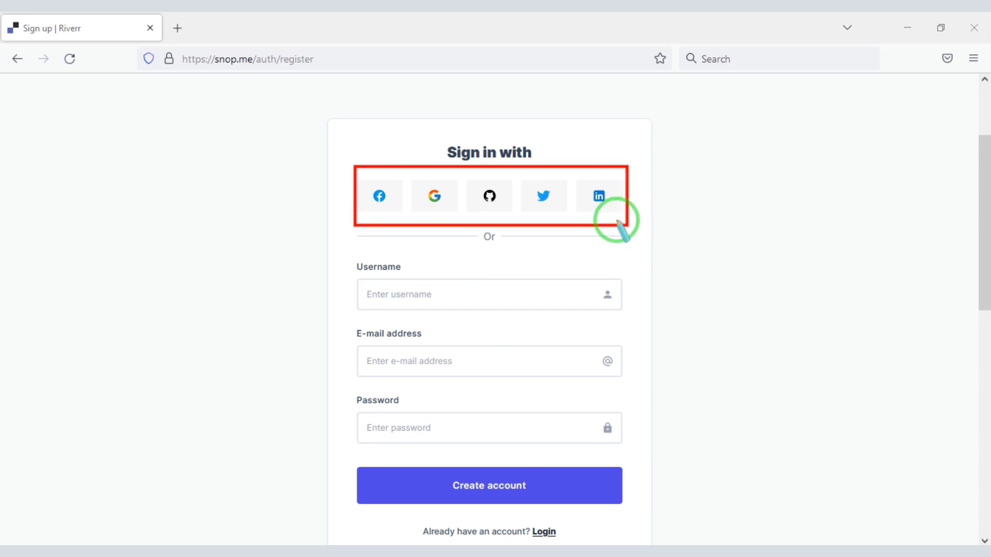
drag(340, 253, 640, 451)
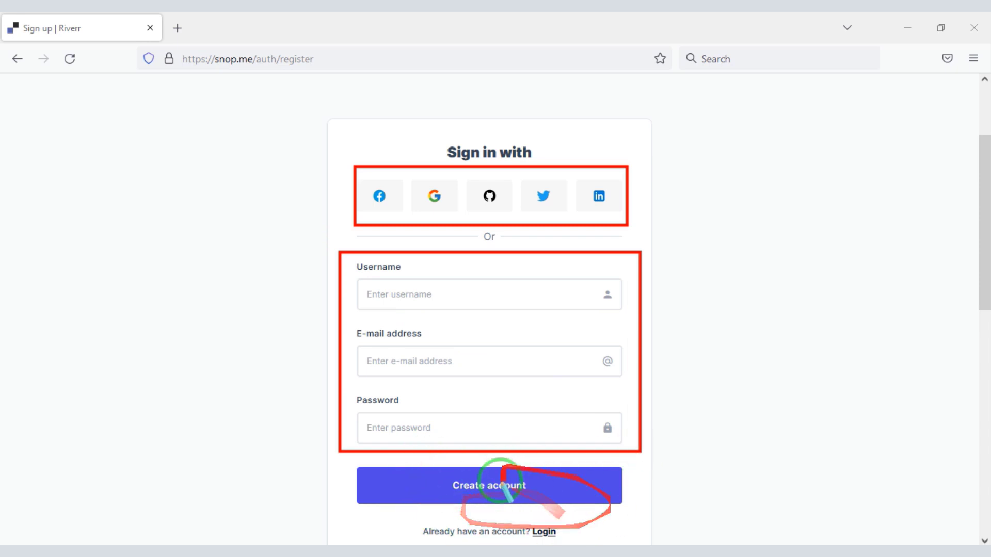
scroll(852, 121, up, 3)
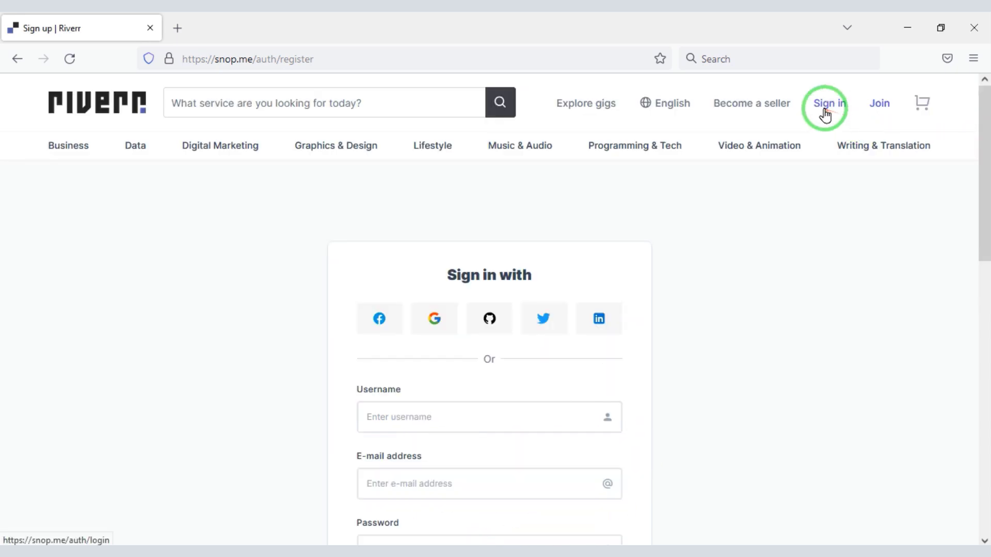
Sign in with the seller account's e-mail and password
click(825, 113)
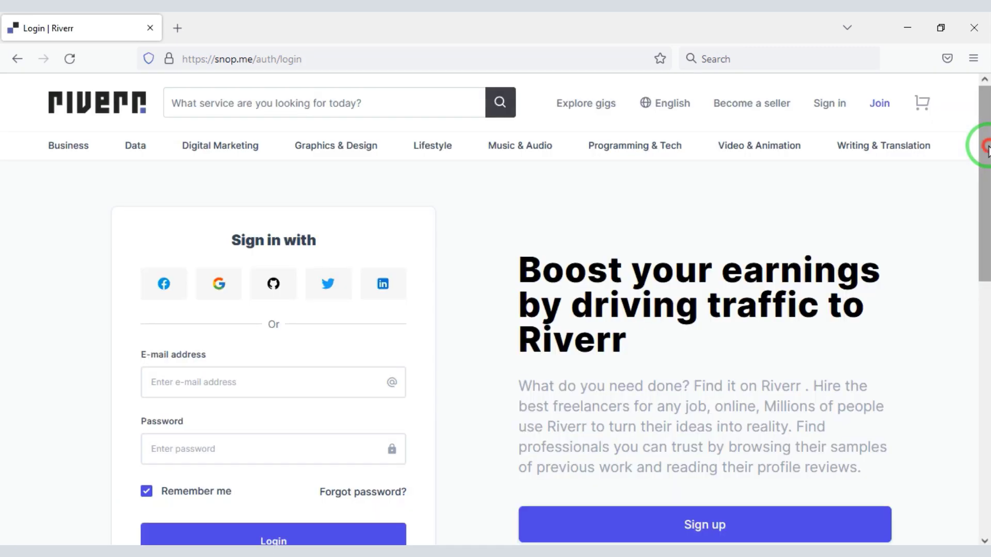
drag(987, 148, 984, 181)
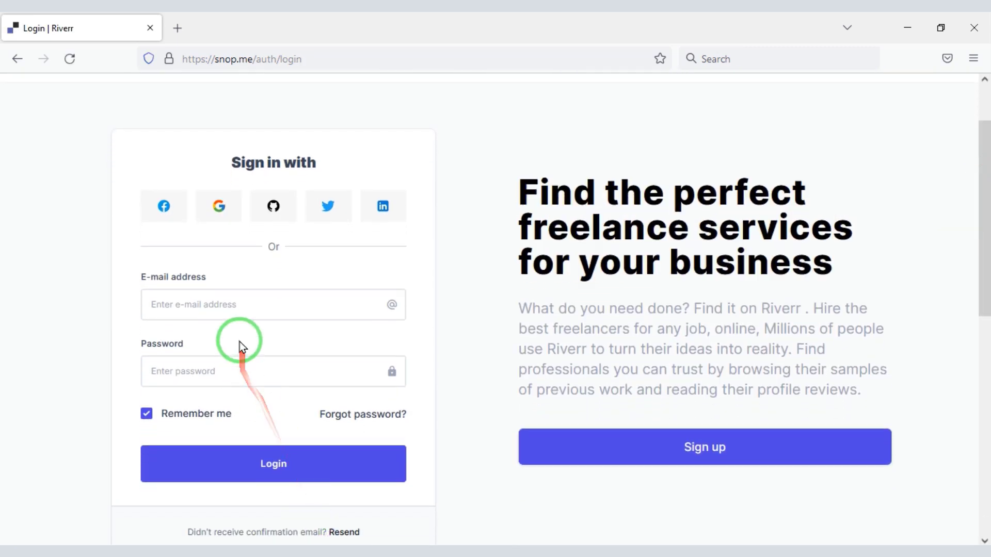
click(241, 300)
click(191, 381)
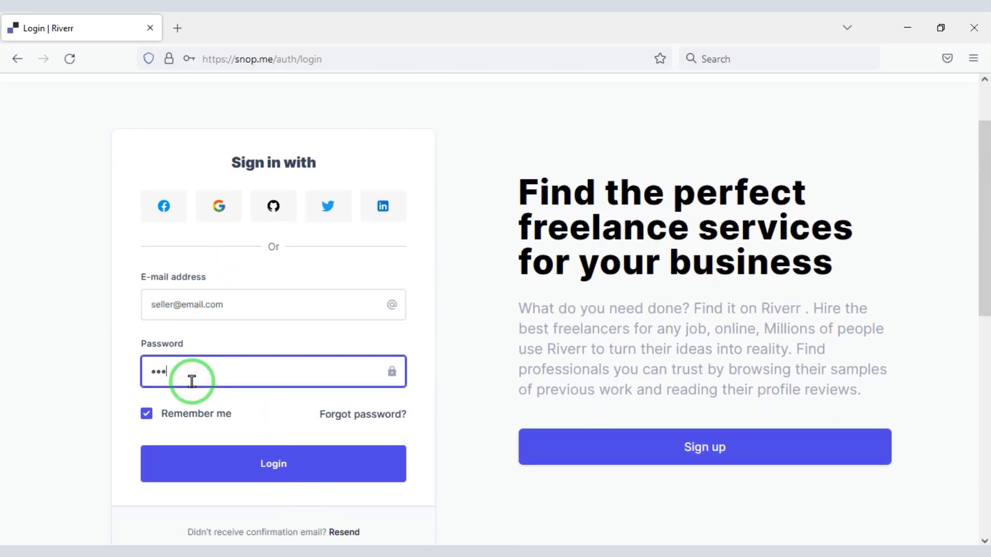
click(254, 444)
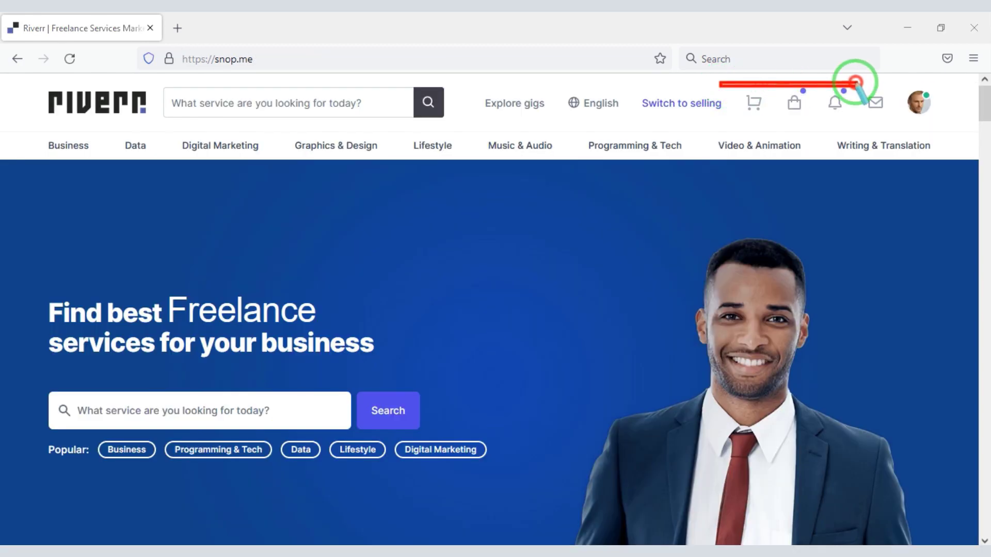
drag(856, 82, 936, 122)
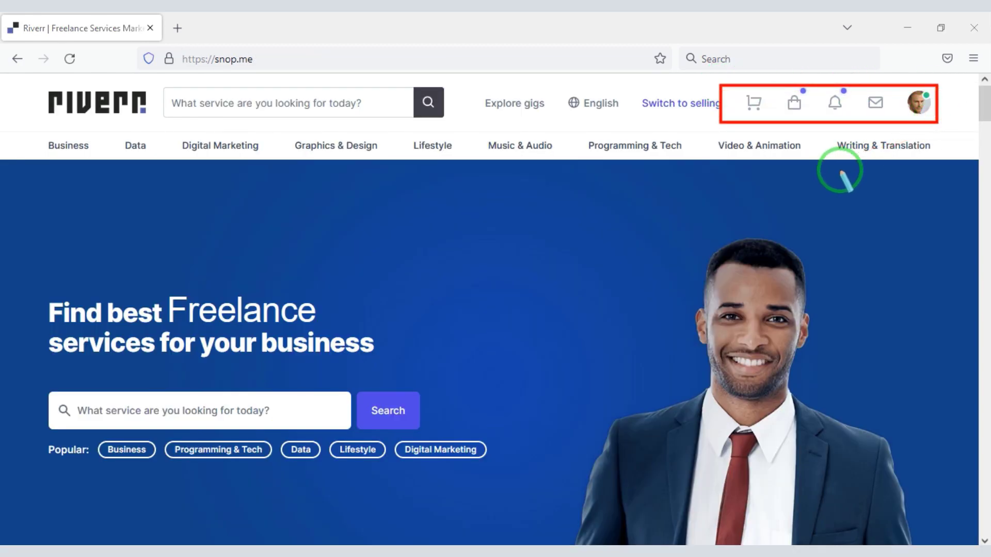
Open the Seller dashboard from the avatar menu and review its overview
click(919, 102)
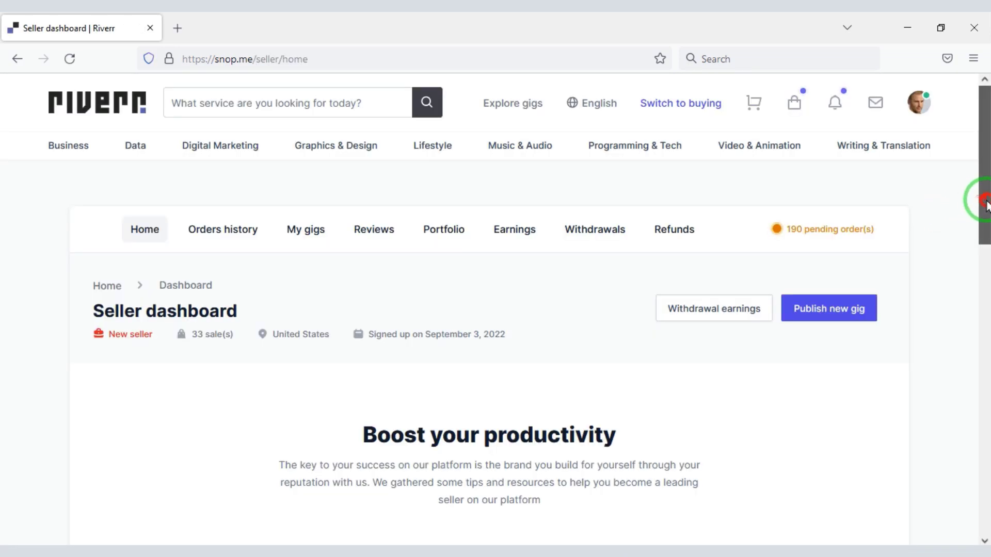
mouse_move(982, 200)
mouse_down()
mouse_move(987, 400)
mouse_move(981, 177)
mouse_up()
mouse_move(423, 195)
mouse_down()
mouse_move(472, 249)
mouse_move(714, 292)
mouse_up()
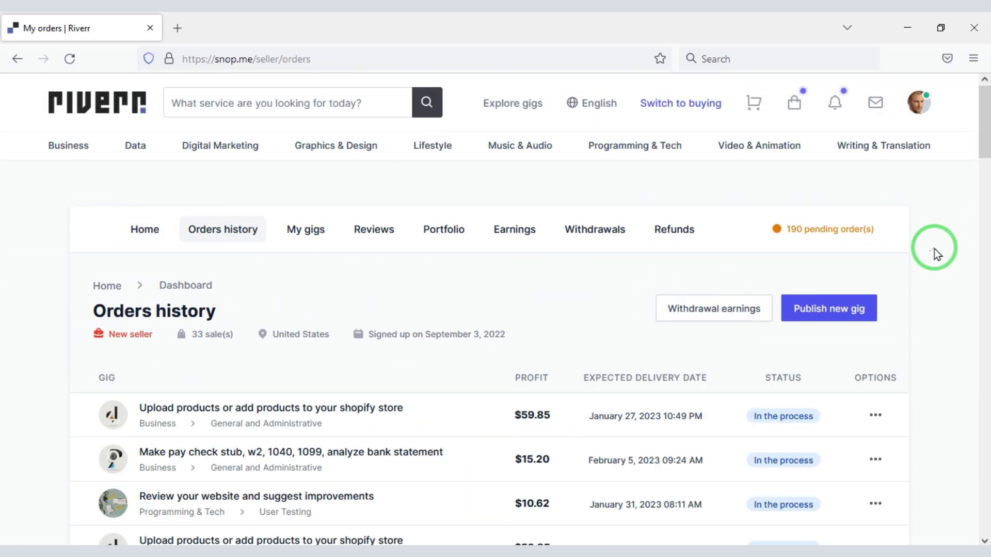
mouse_move(984, 155)
mouse_down()
mouse_move(986, 462)
mouse_move(657, 167)
mouse_up()
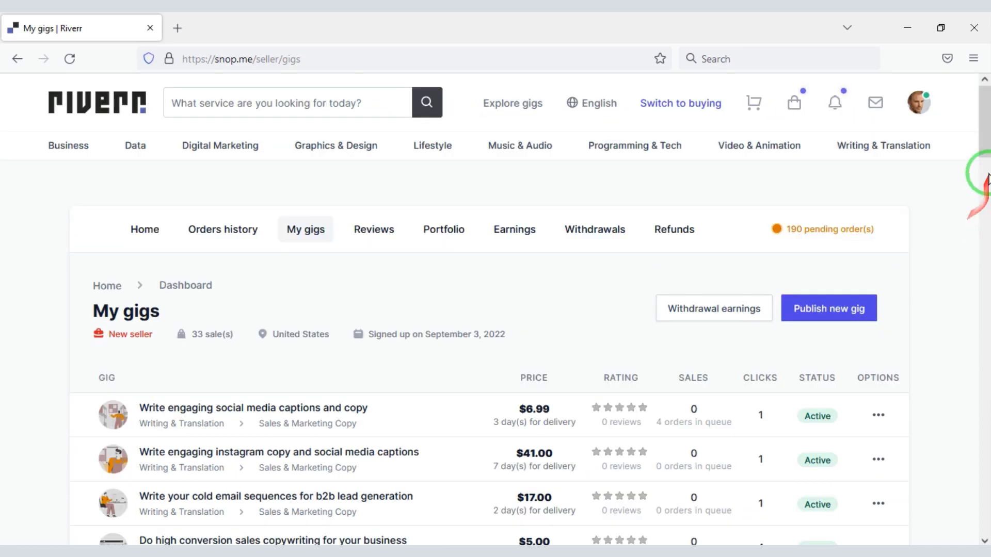
mouse_move(985, 166)
mouse_down()
mouse_move(985, 320)
mouse_move(987, 148)
mouse_up()
drag(376, 141, 409, 221)
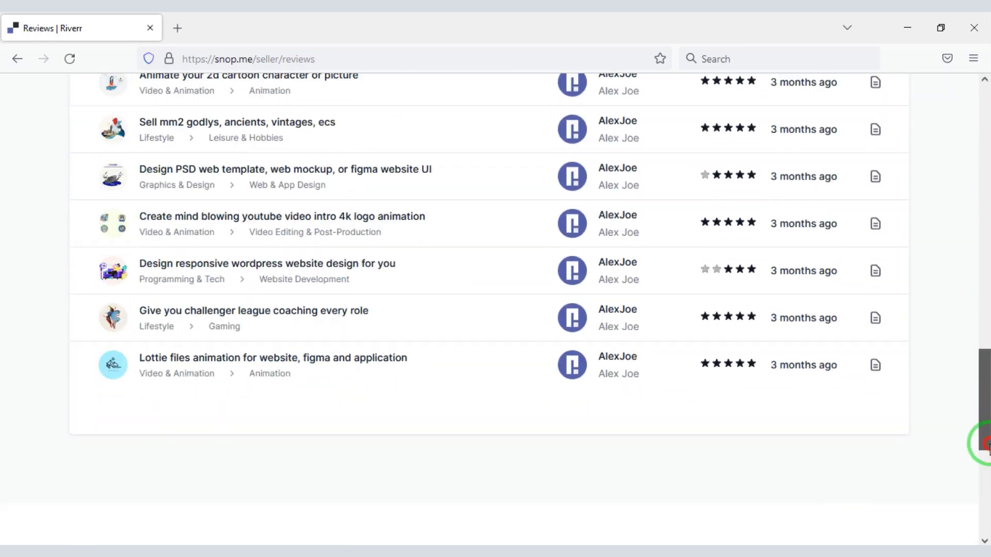
drag(443, 228, 414, 243)
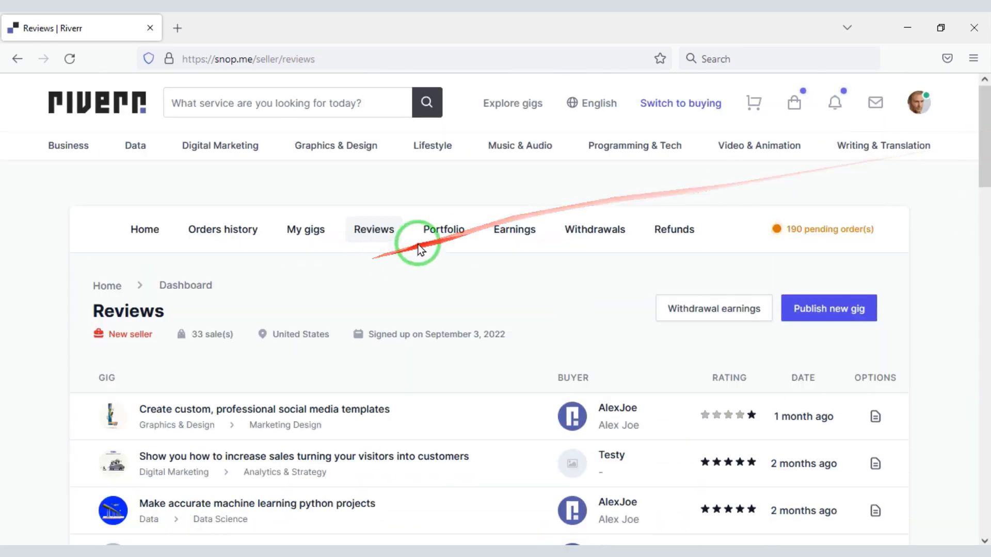
drag(985, 155, 985, 171)
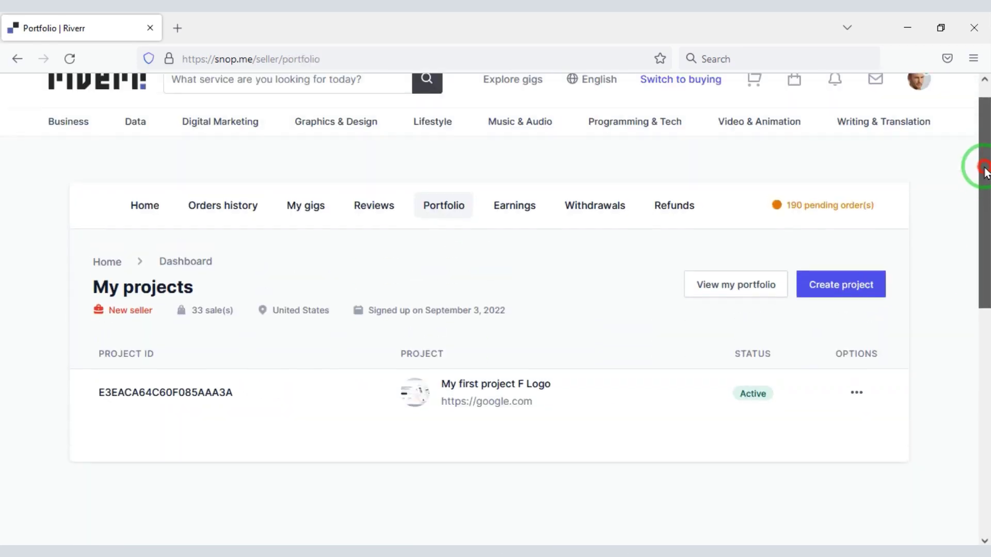
Visit the seller dashboard's Earnings, Withdrawals and Refunds pages
click(514, 205)
scroll(982, 283, down, 2)
drag(982, 284, 584, 234)
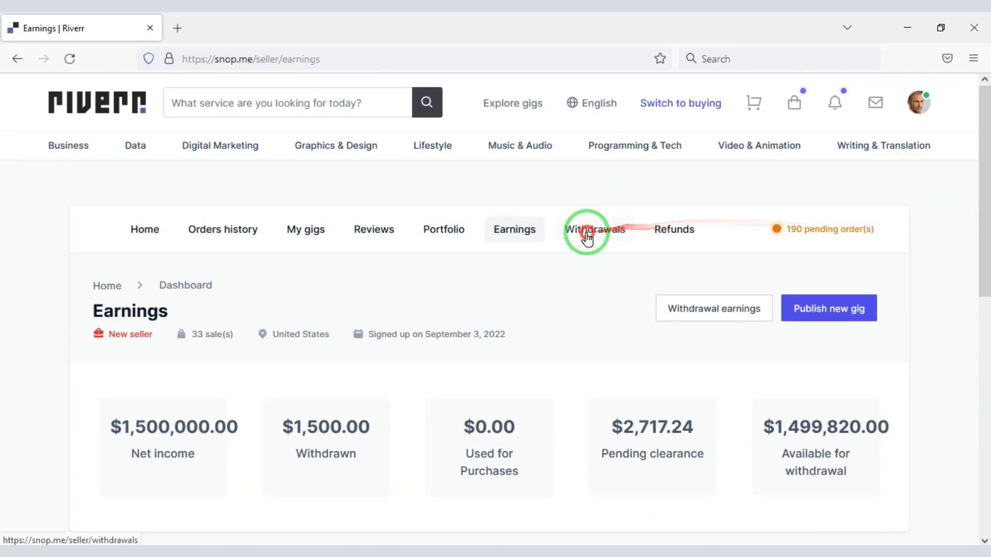
click(589, 231)
click(675, 229)
mouse_move(984, 155)
mouse_down()
mouse_move(981, 293)
mouse_move(980, 151)
mouse_up()
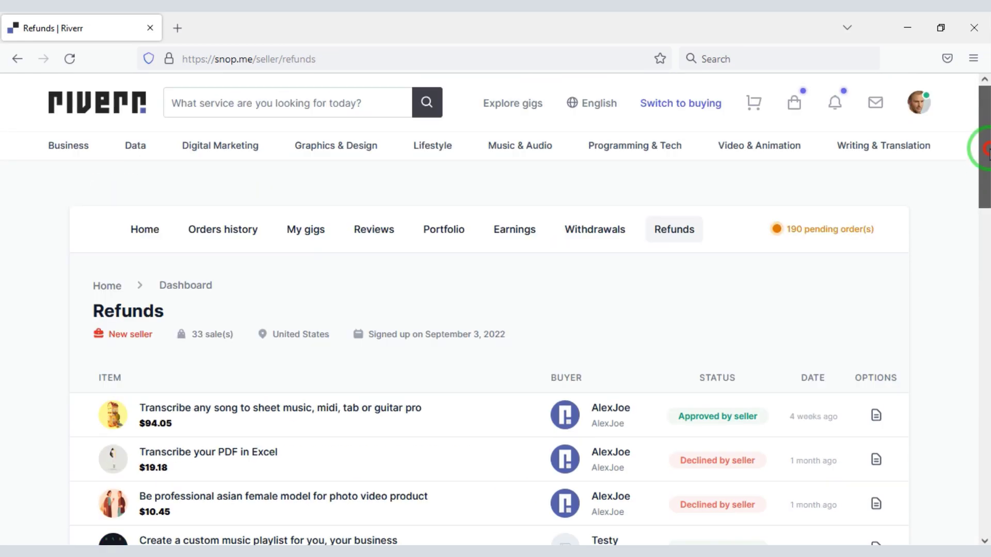
View a buyer conversation and its reply box in Messages, then check the notifications list
click(919, 102)
mouse_move(760, 173)
mouse_down()
mouse_move(867, 226)
mouse_move(901, 454)
mouse_up()
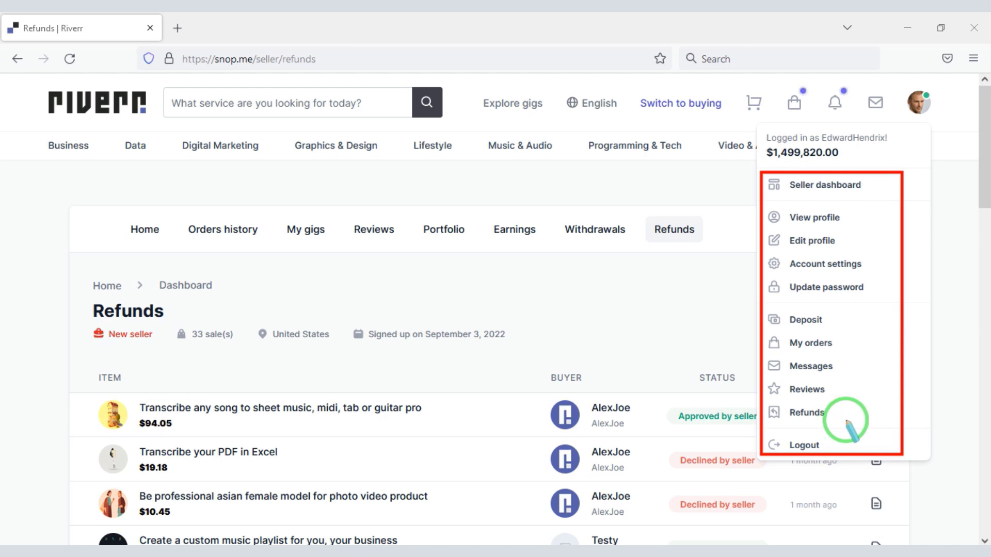
click(811, 366)
click(162, 310)
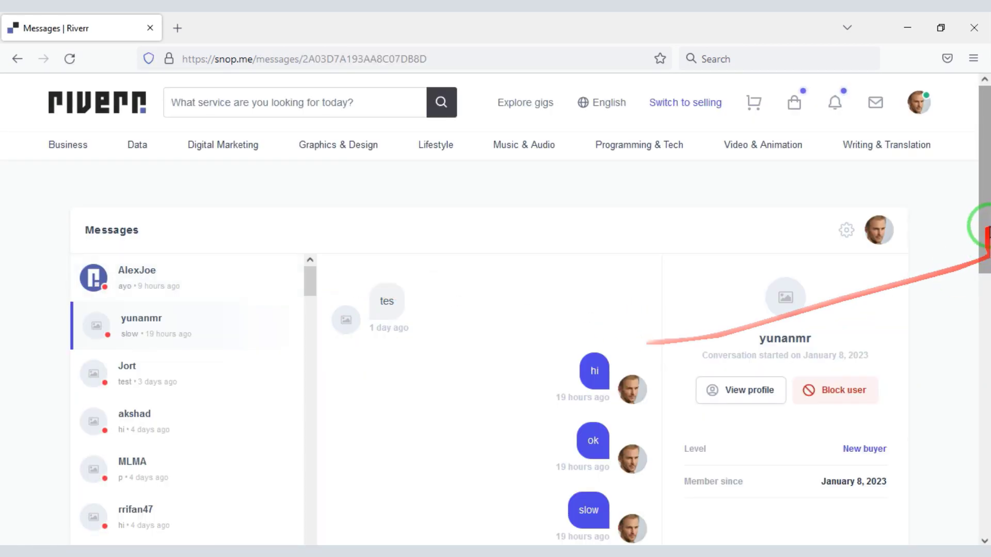
drag(984, 221, 984, 390)
click(446, 291)
drag(984, 311, 980, 140)
click(833, 93)
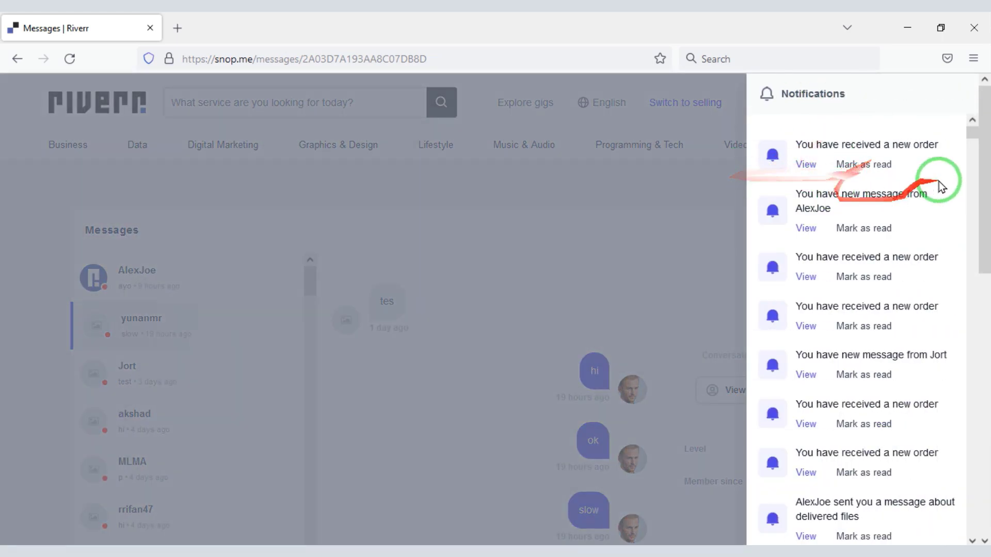
drag(980, 140, 984, 90)
click(566, 243)
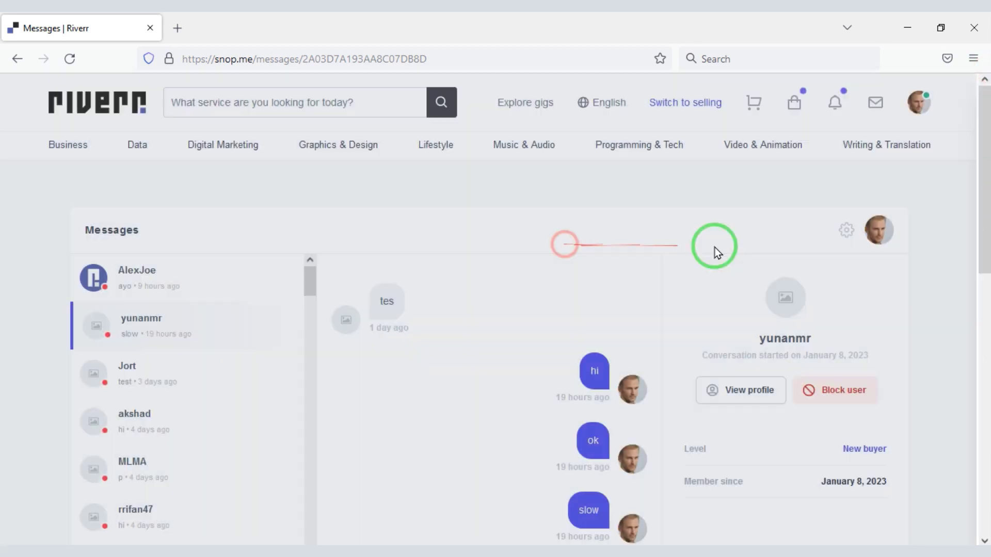
Start a new gig via Publish new gig and reveal its SEO title and description fields
click(919, 102)
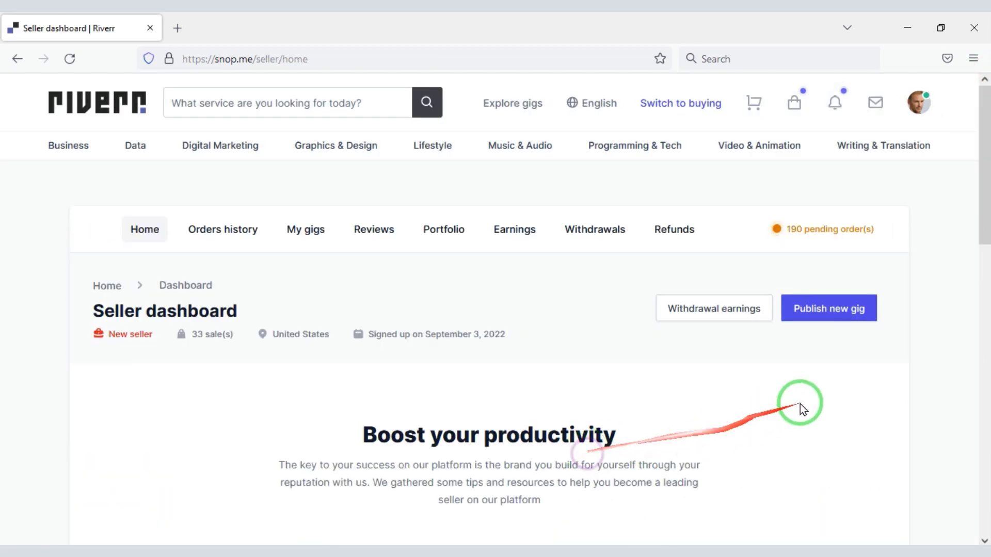
click(825, 310)
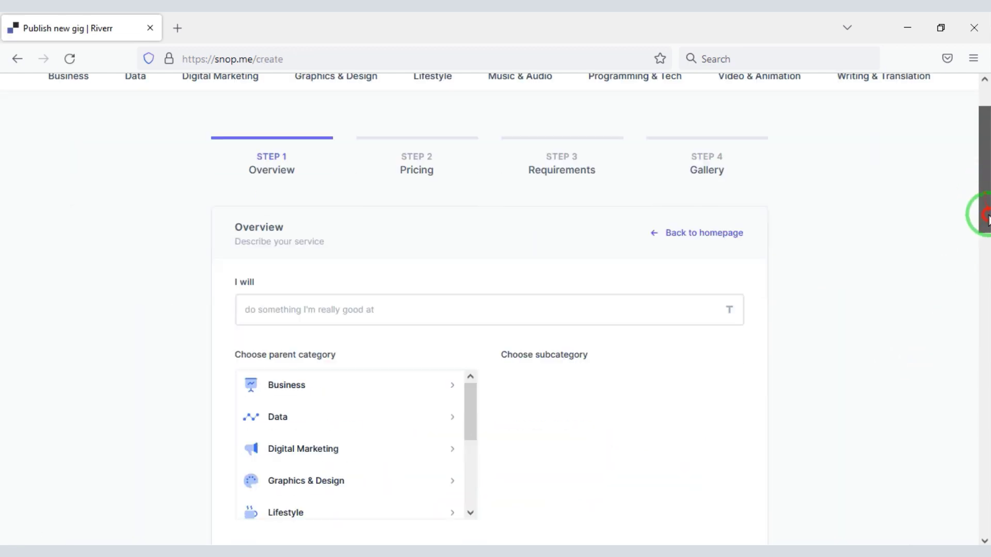
drag(980, 215, 979, 408)
drag(980, 365, 980, 372)
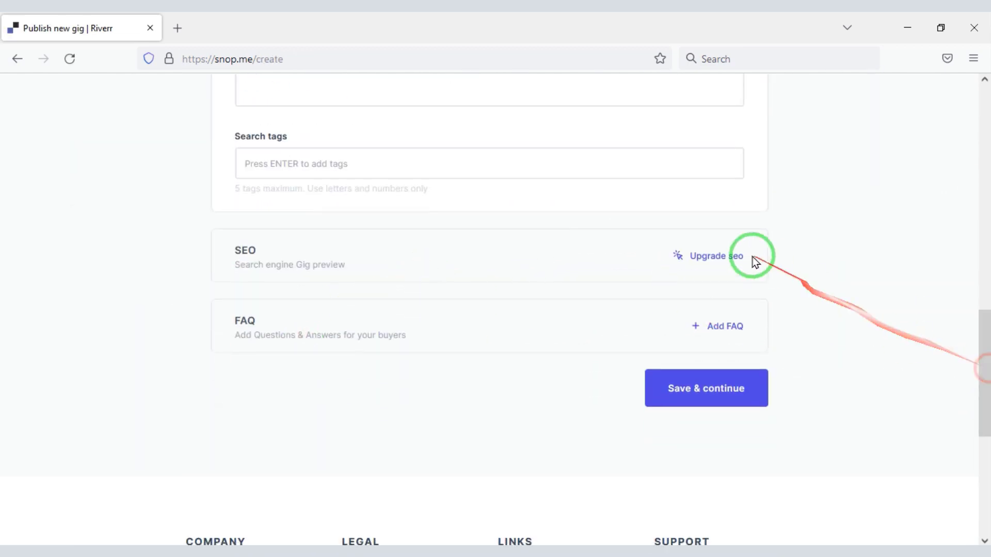
click(753, 261)
drag(980, 292, 980, 103)
click(919, 102)
Log out of the seller account and sign in with the buyer account's e-mail and password
click(798, 436)
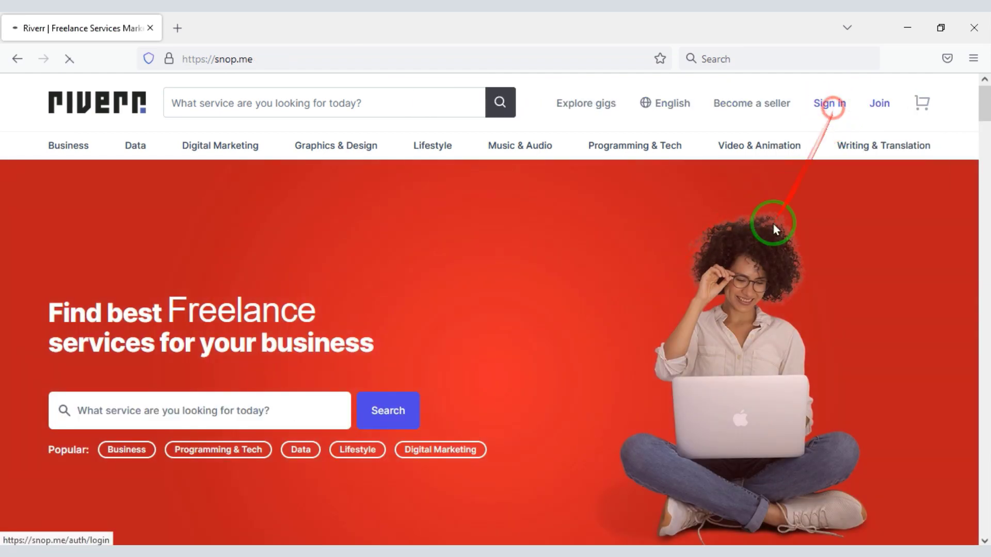
click(825, 102)
drag(979, 247, 979, 273)
click(230, 286)
text(buyer@email.com)
click(177, 351)
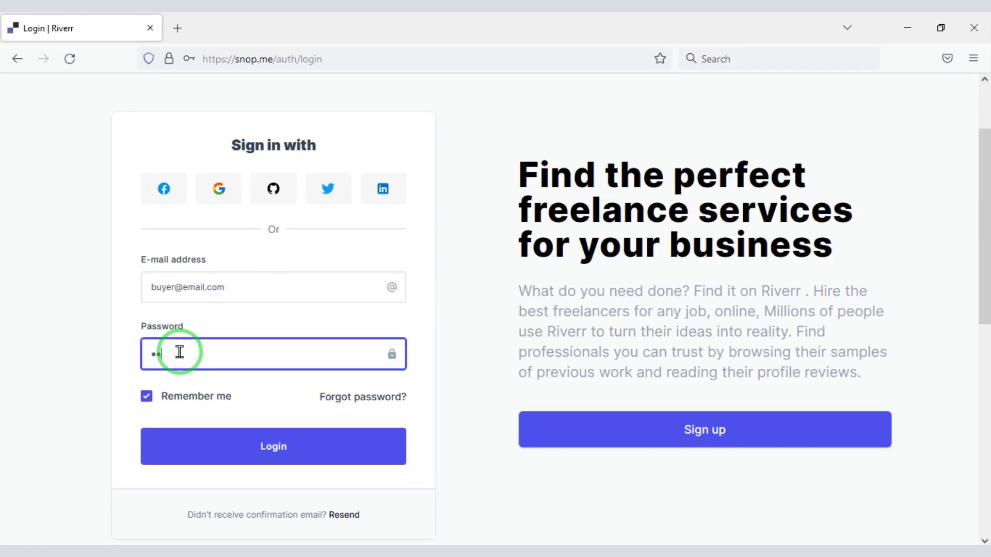
click(263, 448)
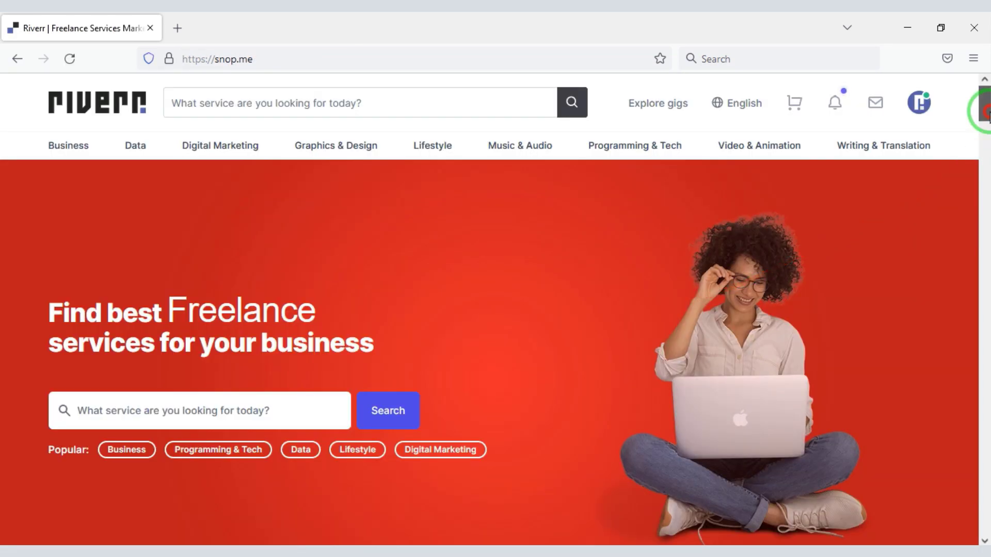
Add the web template design gig with audio comment and music extras to the cart
drag(984, 99, 985, 212)
click(155, 301)
mouse_move(987, 164)
mouse_down()
mouse_move(987, 174)
mouse_move(987, 159)
mouse_up()
click(577, 326)
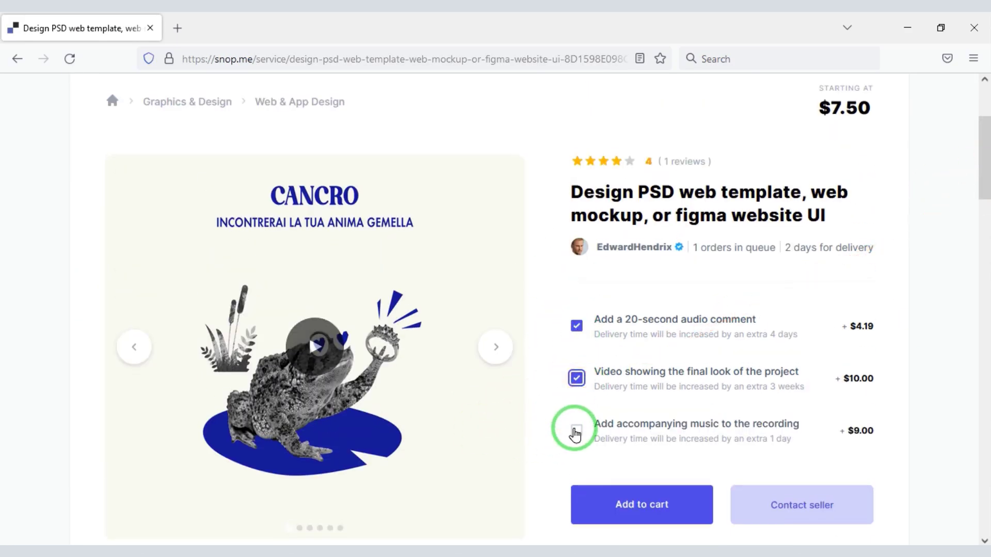
click(576, 436)
scroll(800, 505, down, 4)
click(642, 317)
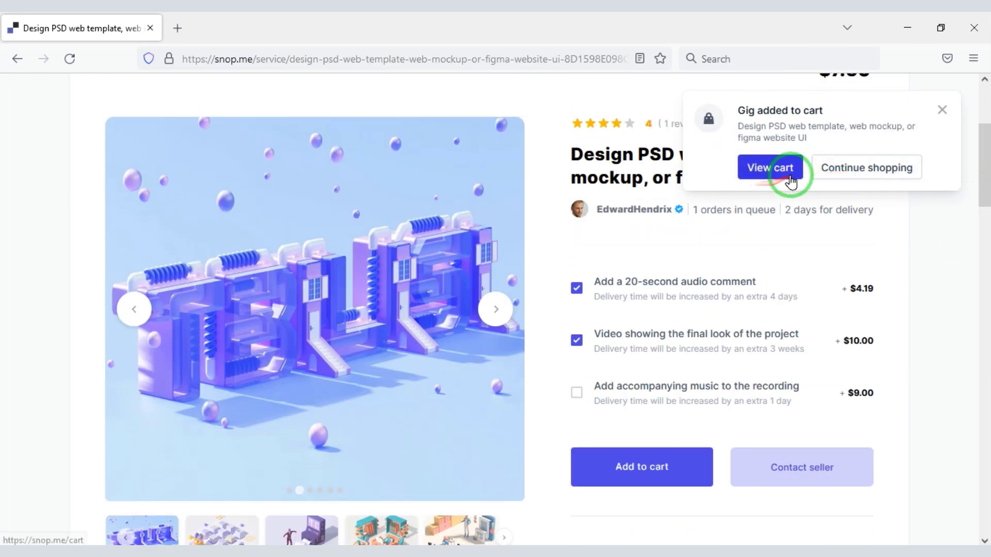
Check out the $21.90 cart with Stripe as the payment method
click(780, 169)
drag(986, 207, 987, 307)
click(527, 369)
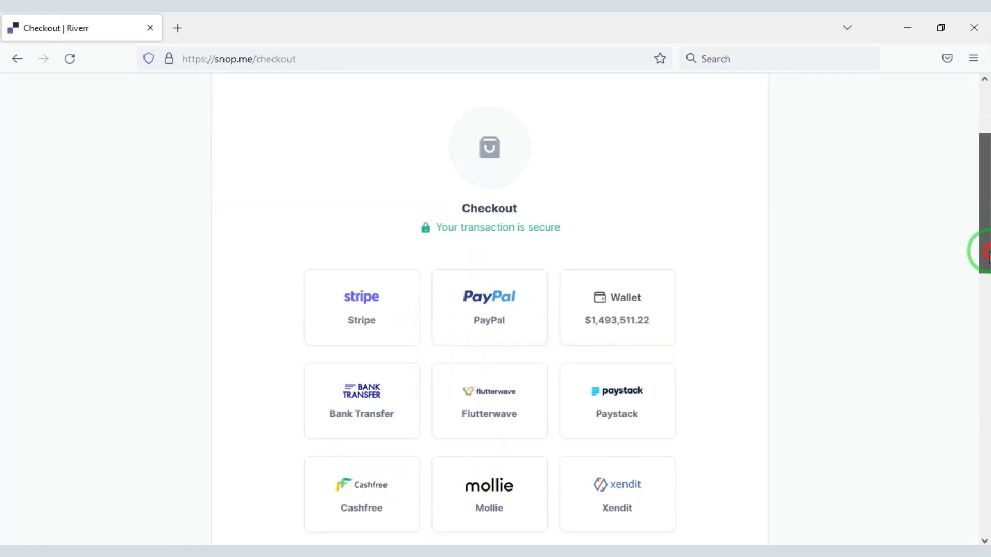
drag(980, 248, 775, 350)
click(419, 301)
click(424, 426)
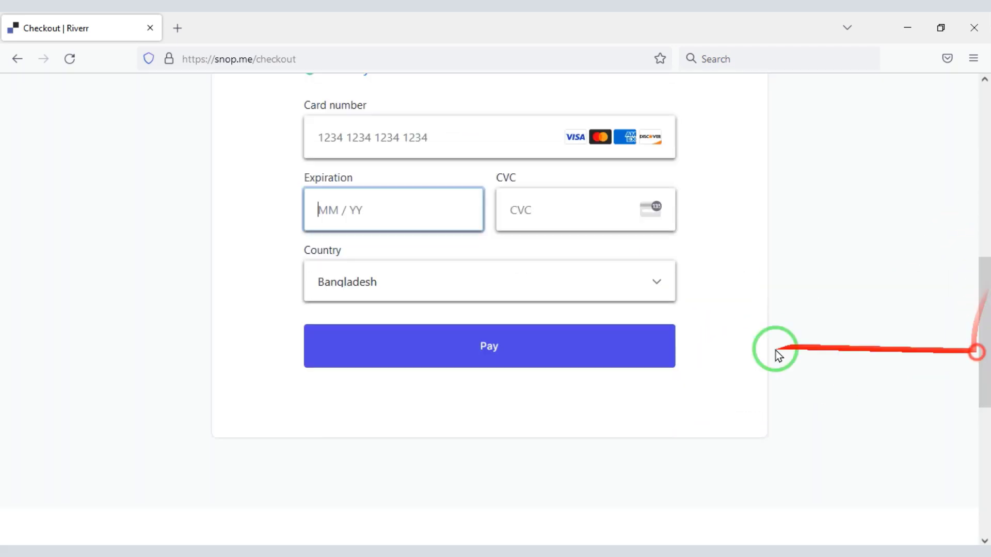
drag(982, 339, 986, 150)
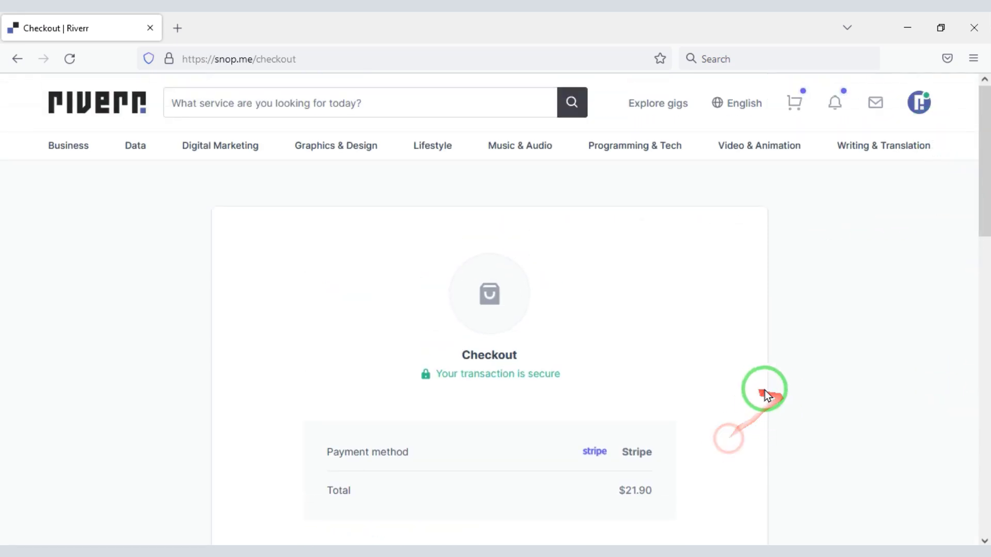
click(77, 102)
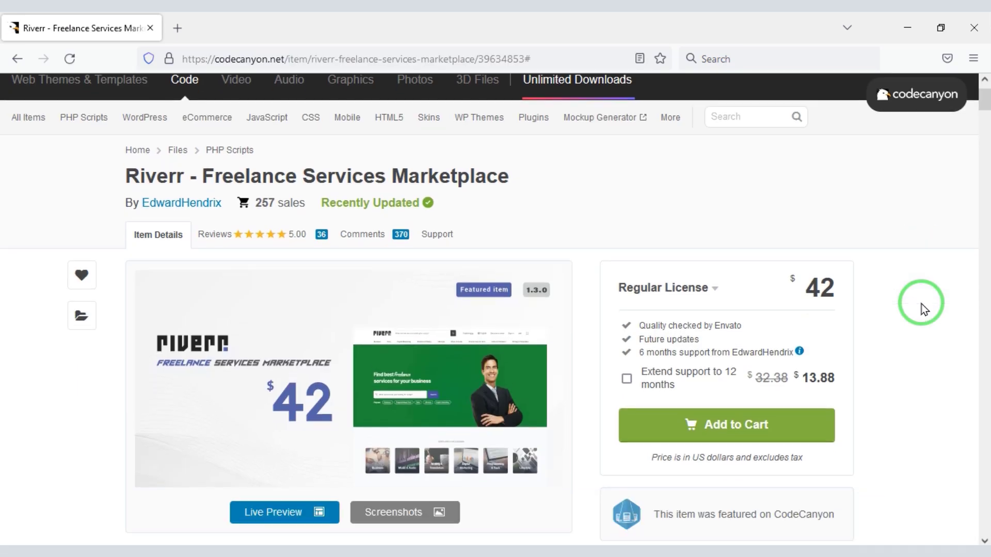
Highlight the Riverr – Freelance Services Marketplace title and browse its Features section and icons
scroll(922, 305, down, 3)
scroll(921, 305, up, 2)
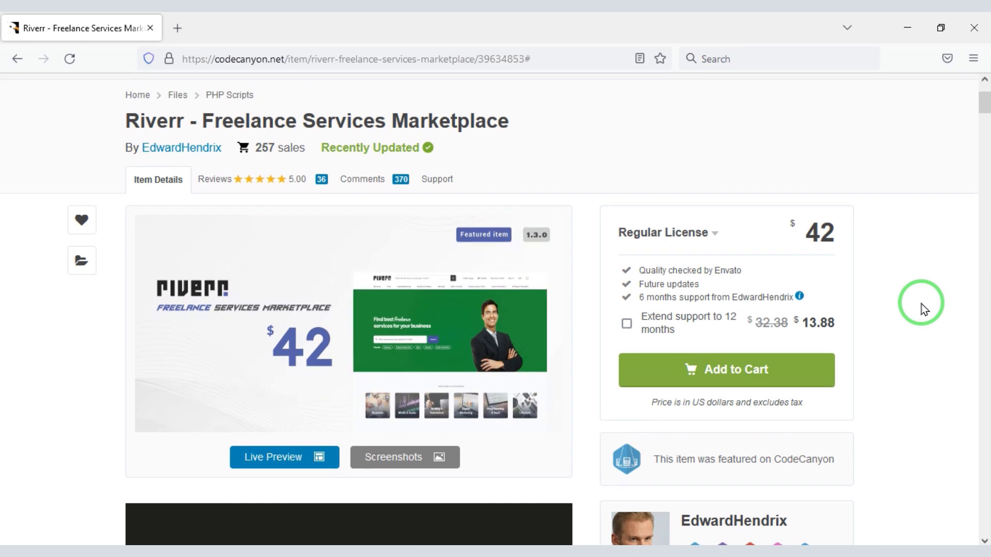
mouse_move(113, 105)
mouse_down()
mouse_move(279, 143)
mouse_move(528, 139)
mouse_up()
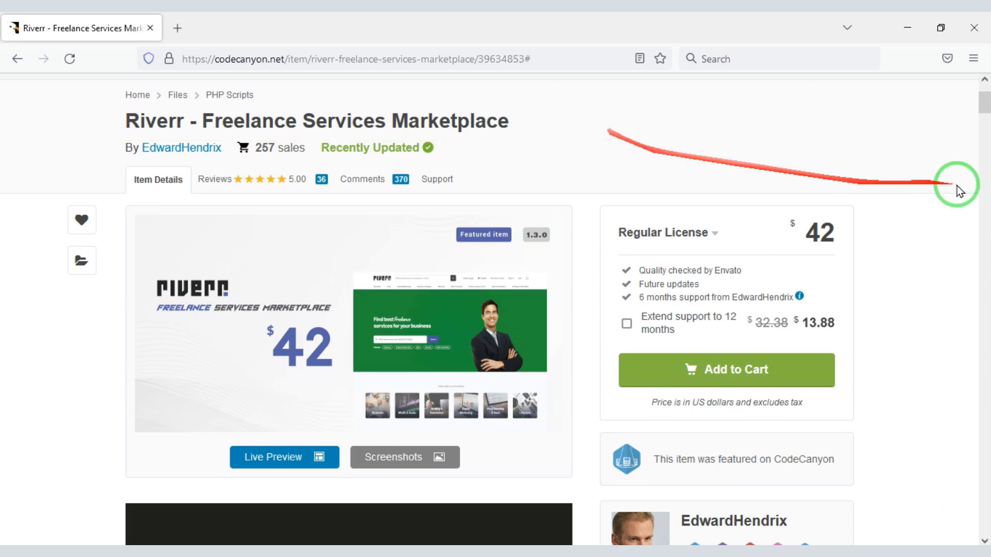
drag(984, 98, 986, 419)
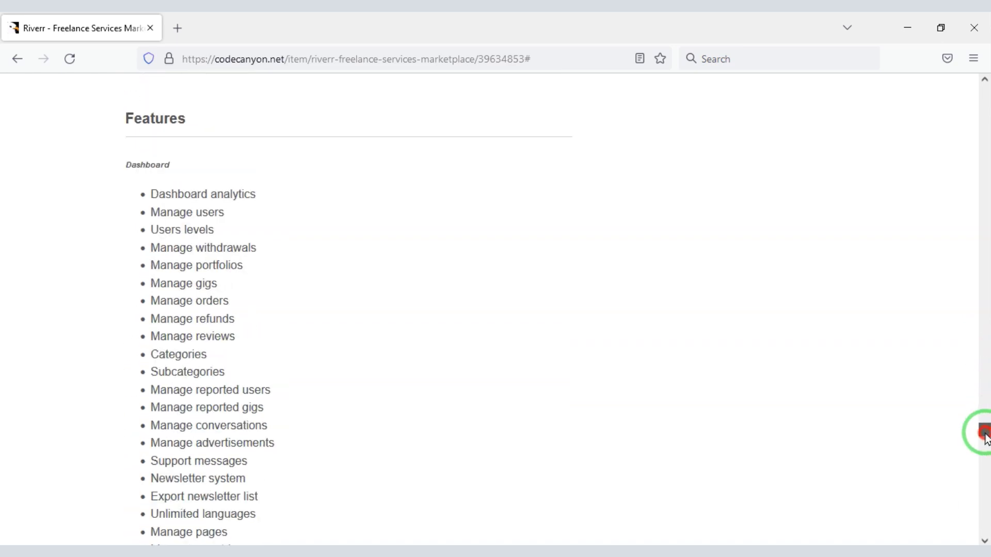
mouse_move(983, 469)
mouse_down()
mouse_move(986, 480)
mouse_move(984, 462)
mouse_up()
drag(986, 411, 981, 87)
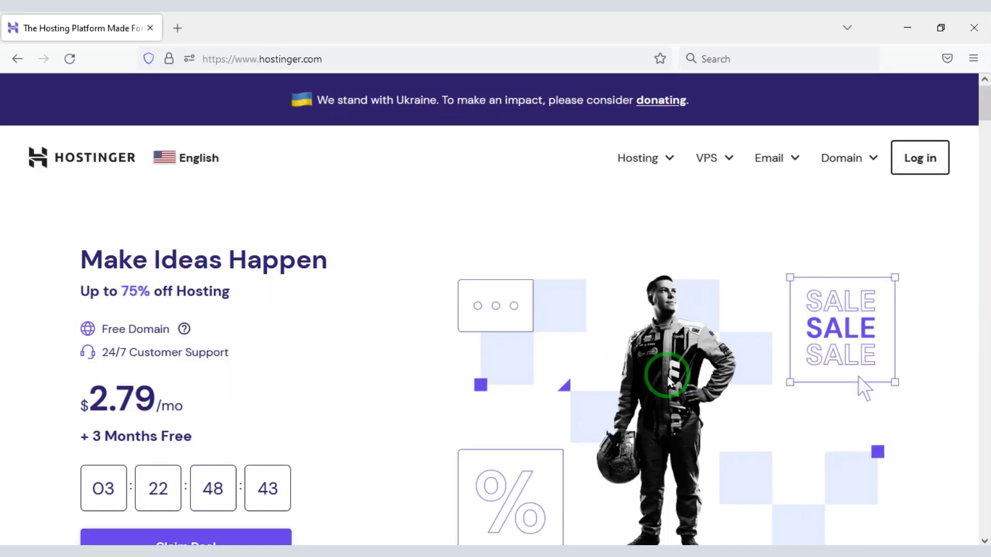
Go to Hosting > Web Hosting to reach the plans page
scroll(670, 382, down, 8)
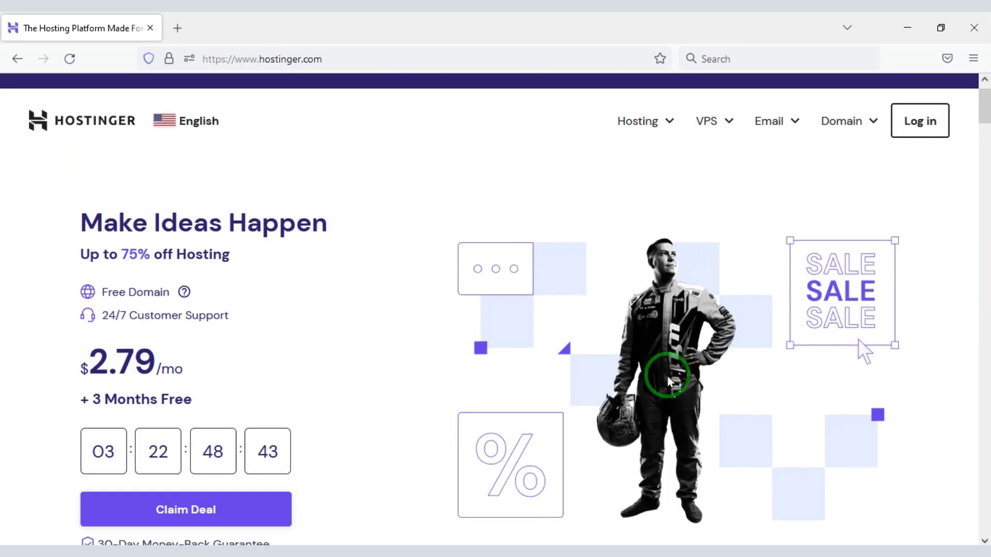
scroll(670, 382, down, 3)
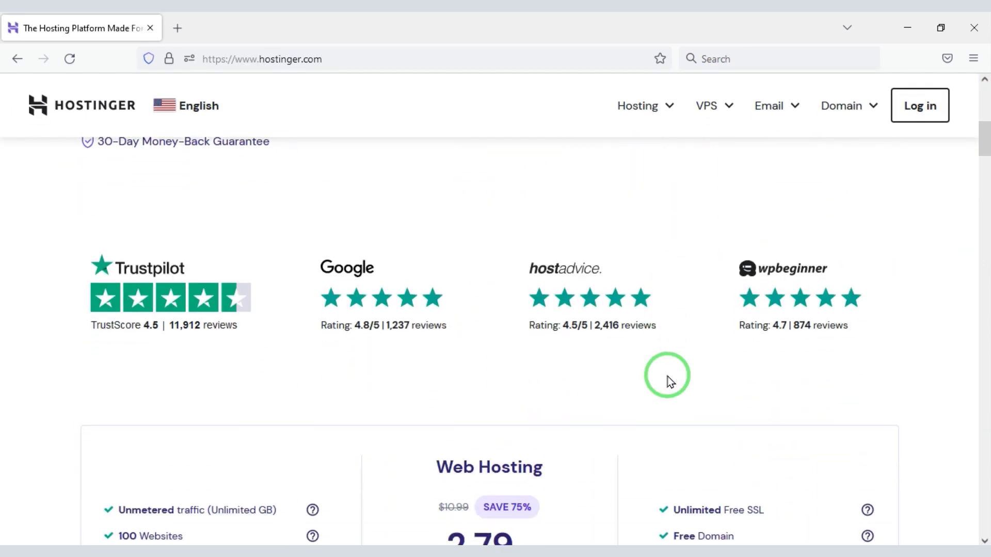
scroll(670, 382, down, 3)
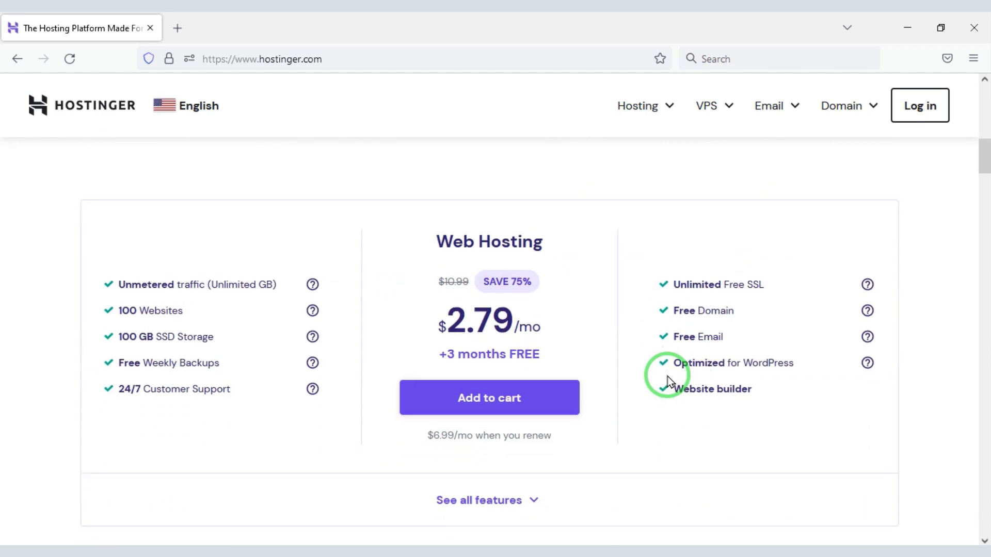
scroll(670, 382, up, 10)
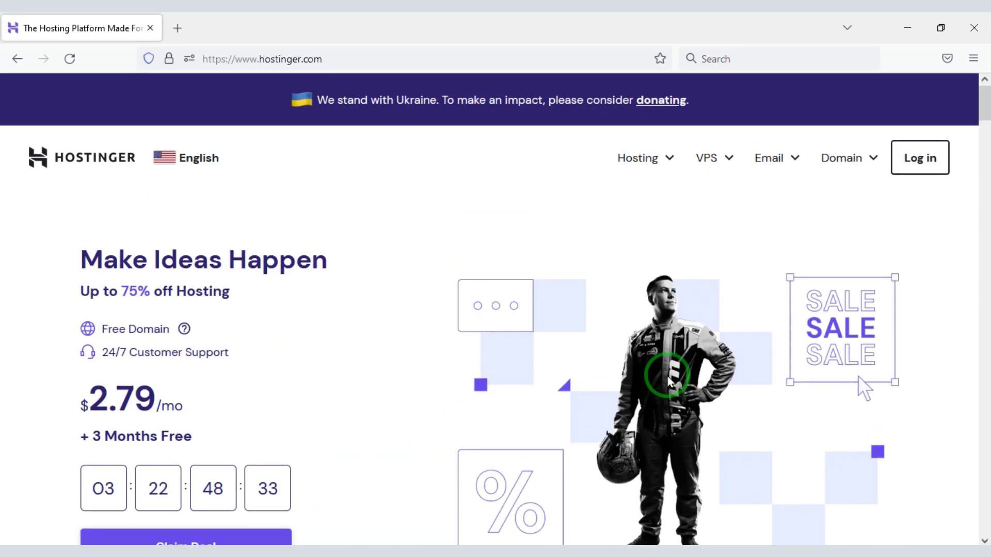
click(665, 170)
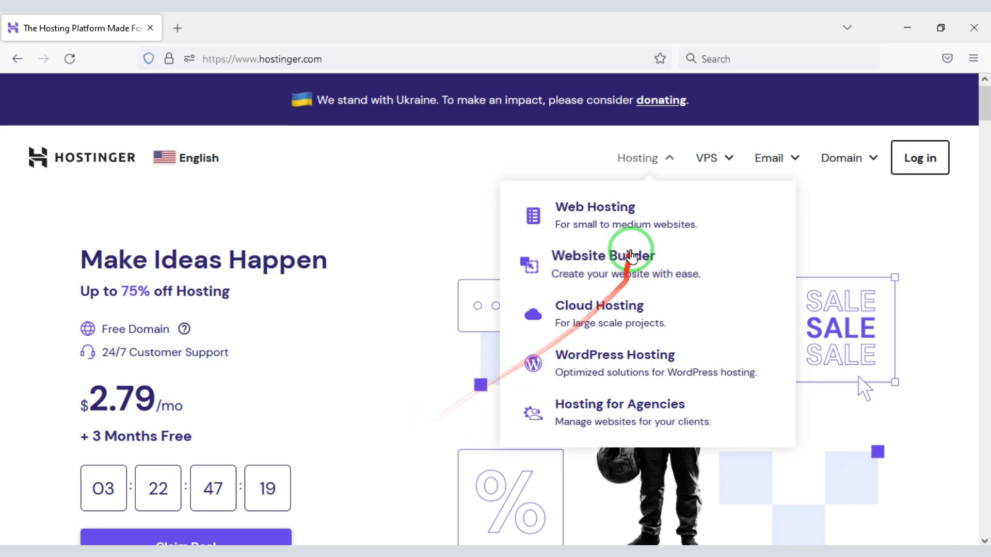
click(619, 217)
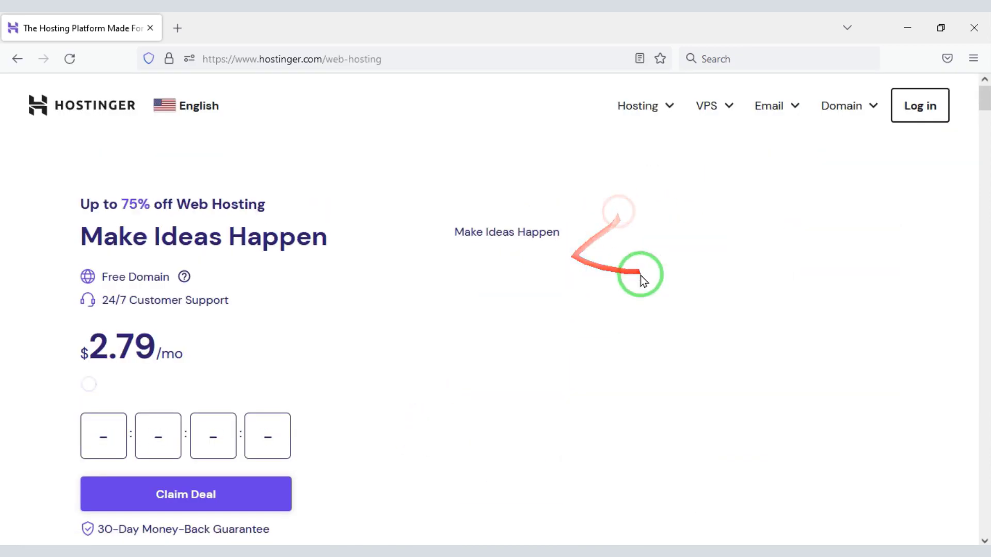
drag(985, 99, 985, 170)
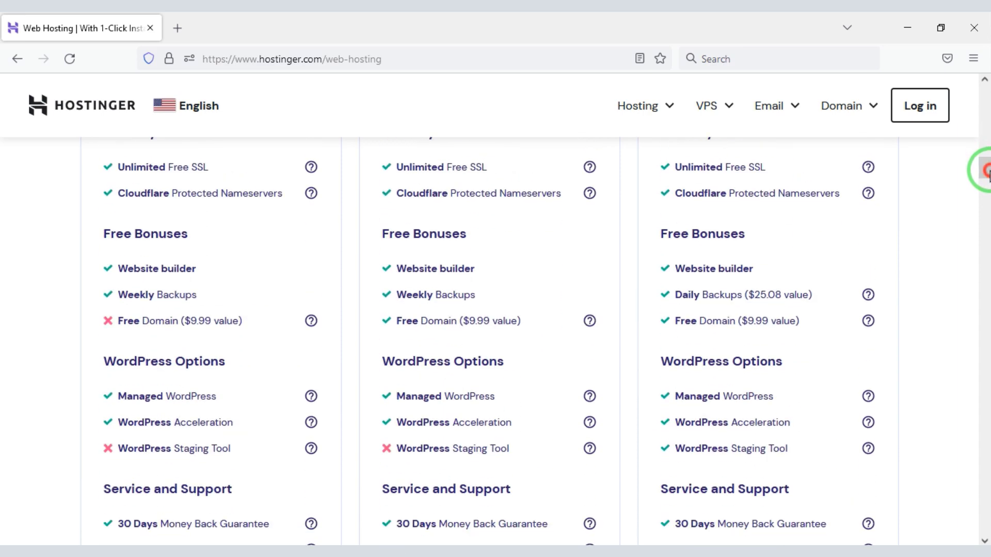
Box the Free Domain, 30-day money-back and 24/7 Support perks across the three plans
drag(372, 304, 527, 335)
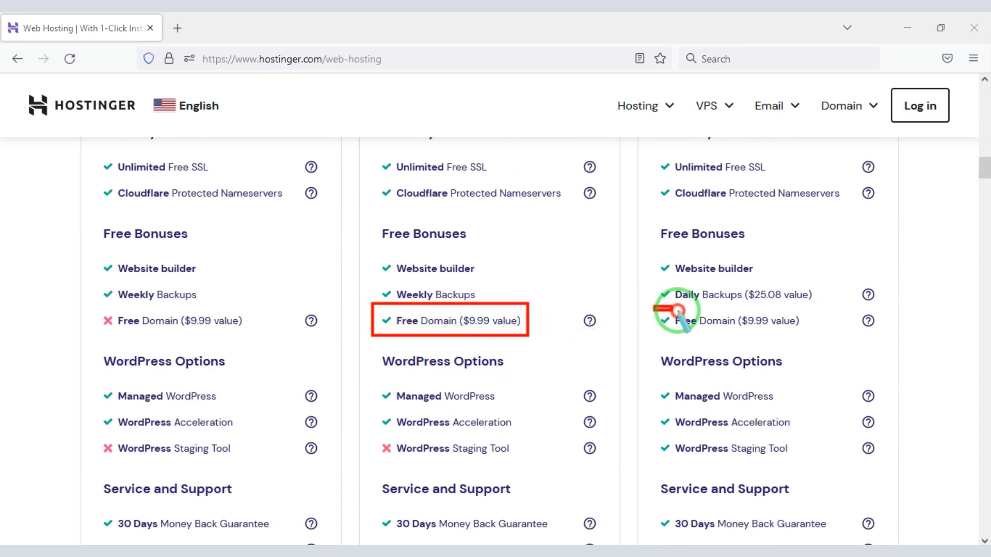
drag(654, 308, 816, 338)
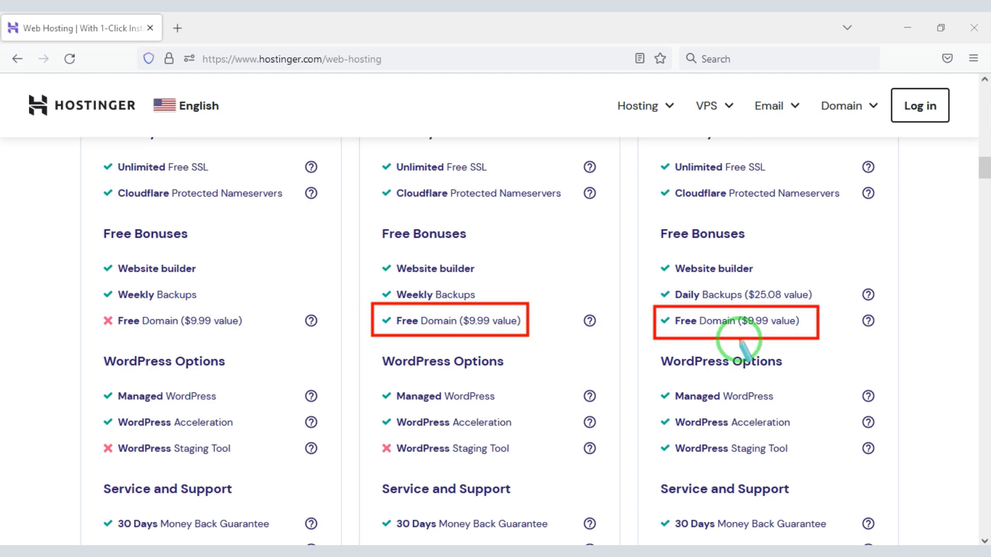
drag(985, 171, 986, 190)
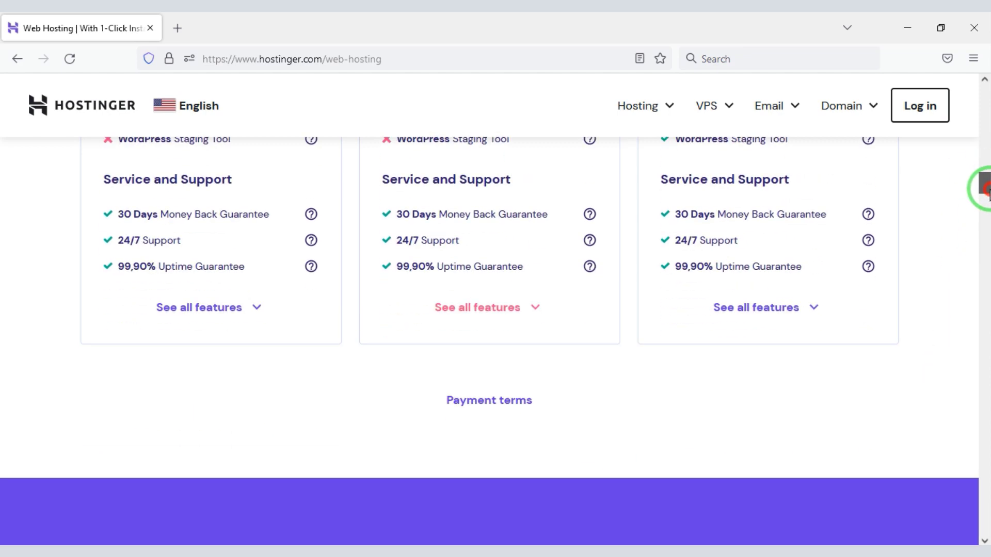
drag(96, 206, 307, 230)
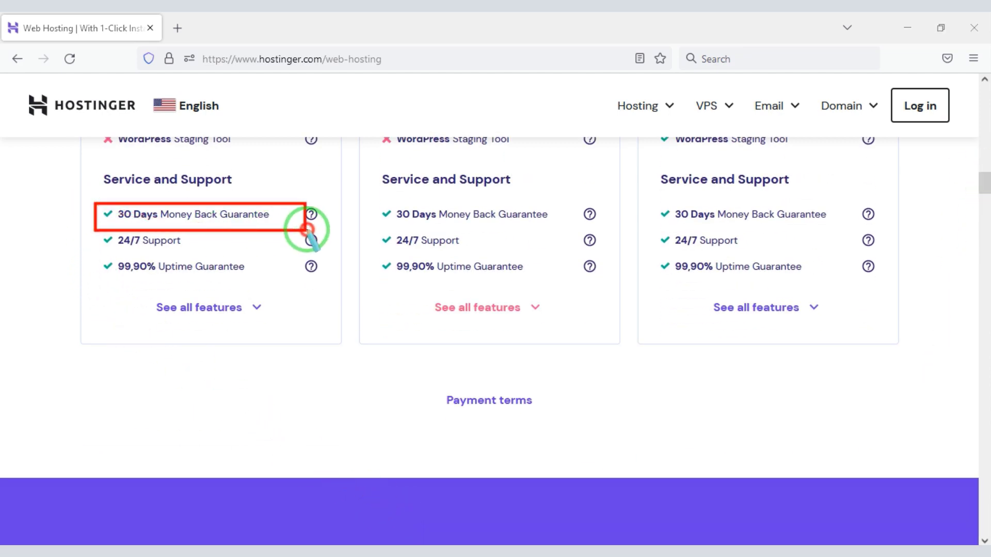
mouse_move(368, 197)
mouse_down()
mouse_move(594, 233)
mouse_move(616, 225)
mouse_up()
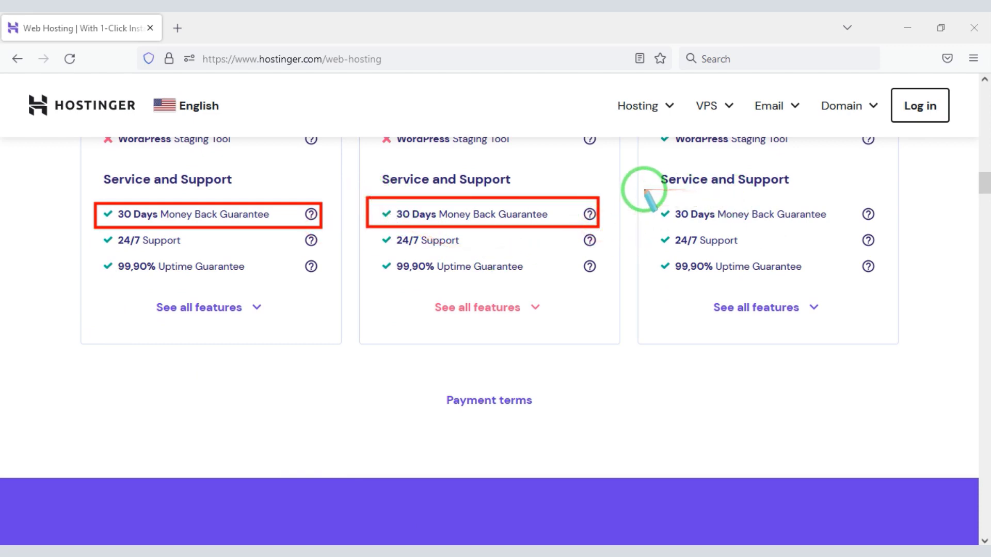
drag(644, 190, 888, 229)
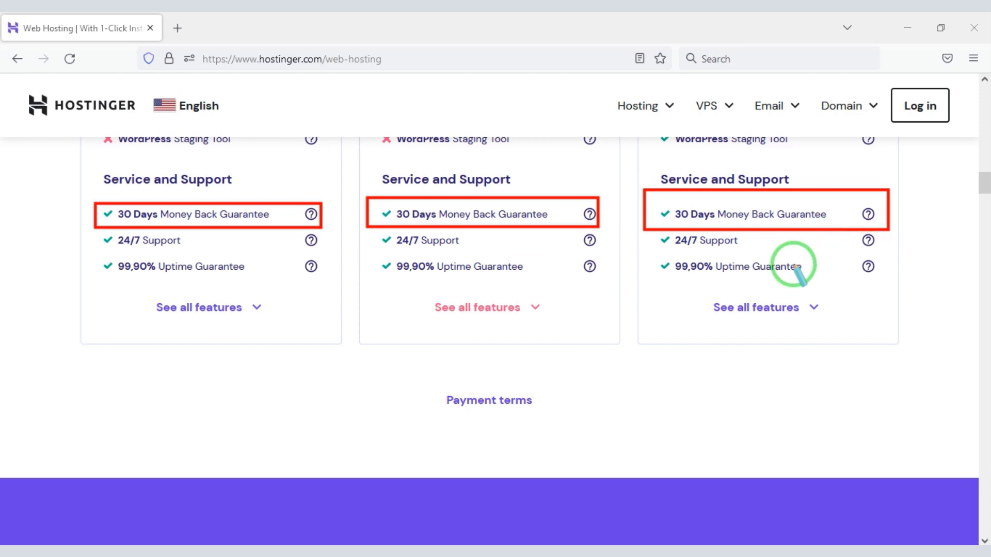
drag(86, 231, 184, 245)
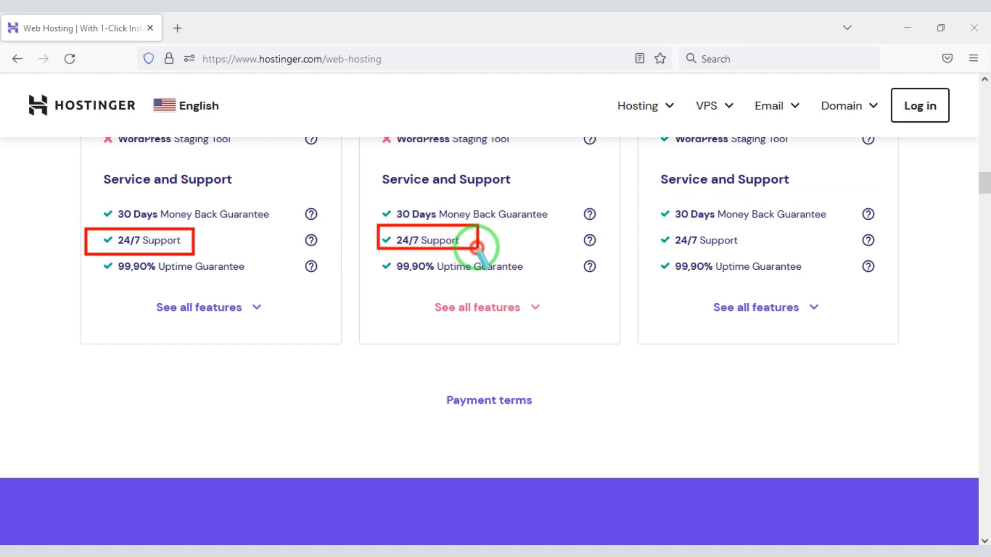
drag(476, 247, 485, 255)
drag(648, 228, 879, 253)
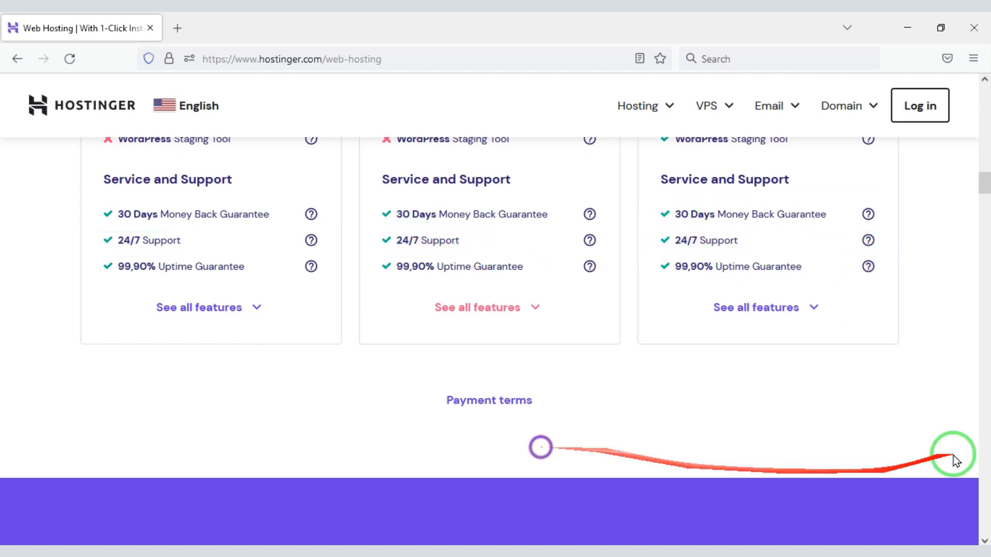
scroll(952, 455, up, 20)
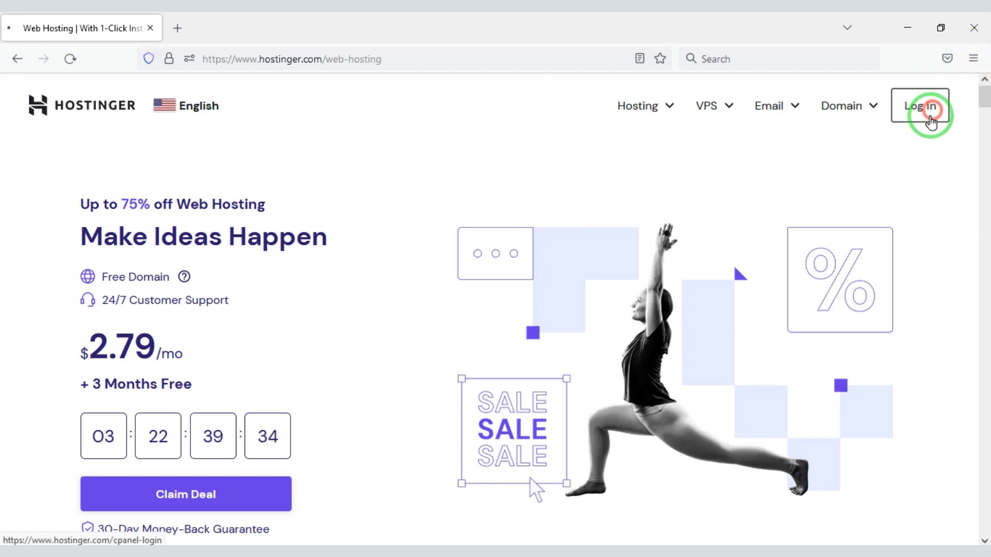
Log in to hPanel and open Advanced > PHP Configuration
click(931, 121)
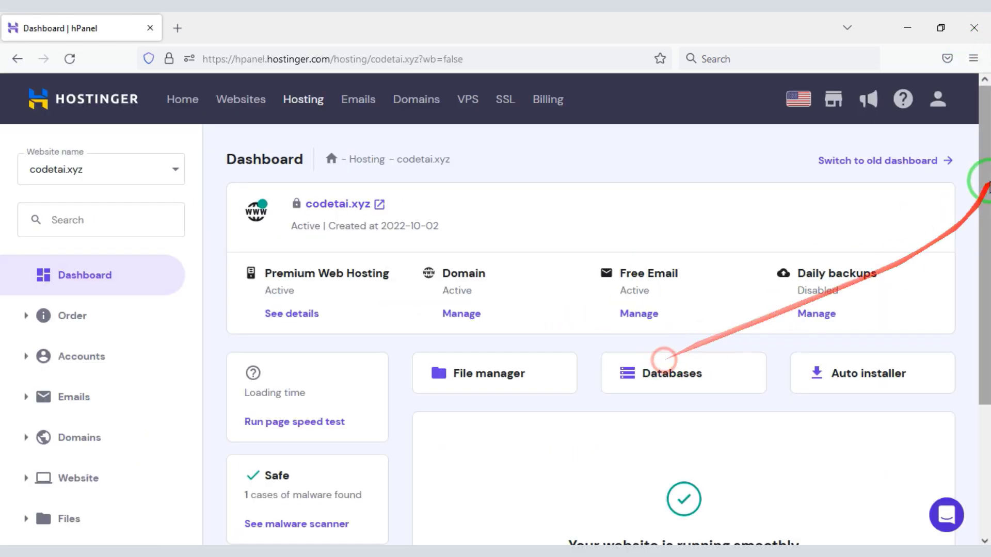
drag(986, 177, 986, 349)
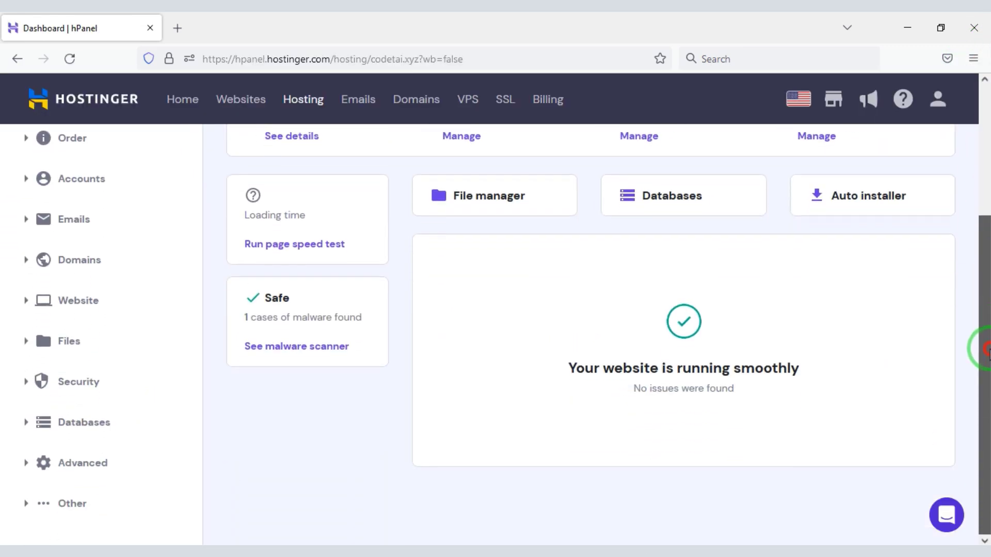
drag(4, 447, 133, 485)
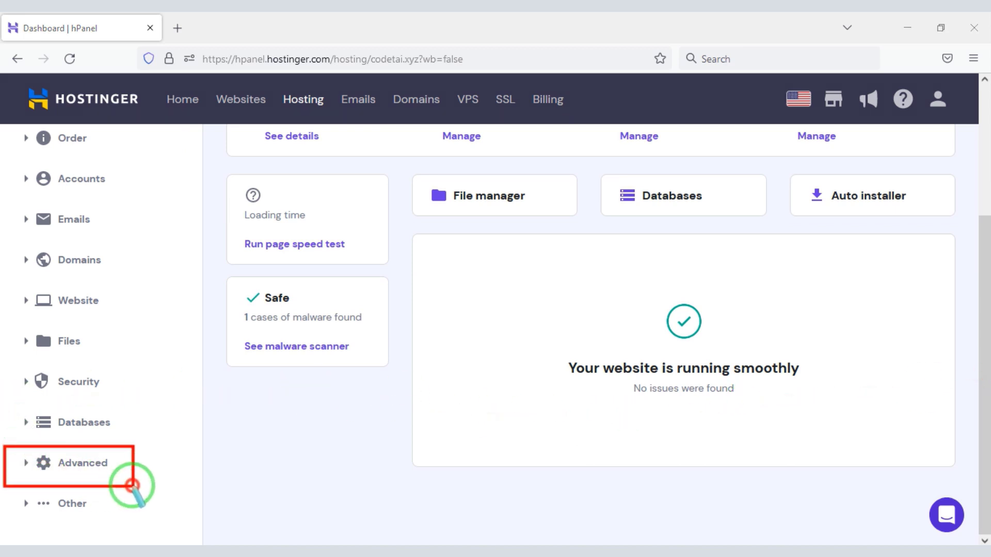
click(104, 467)
drag(985, 217, 986, 316)
drag(34, 369, 152, 401)
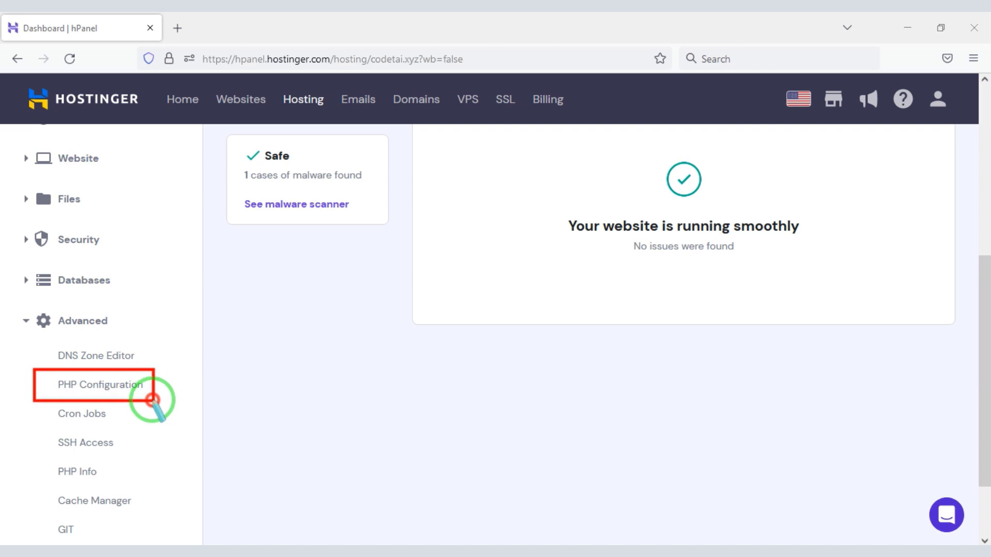
click(133, 393)
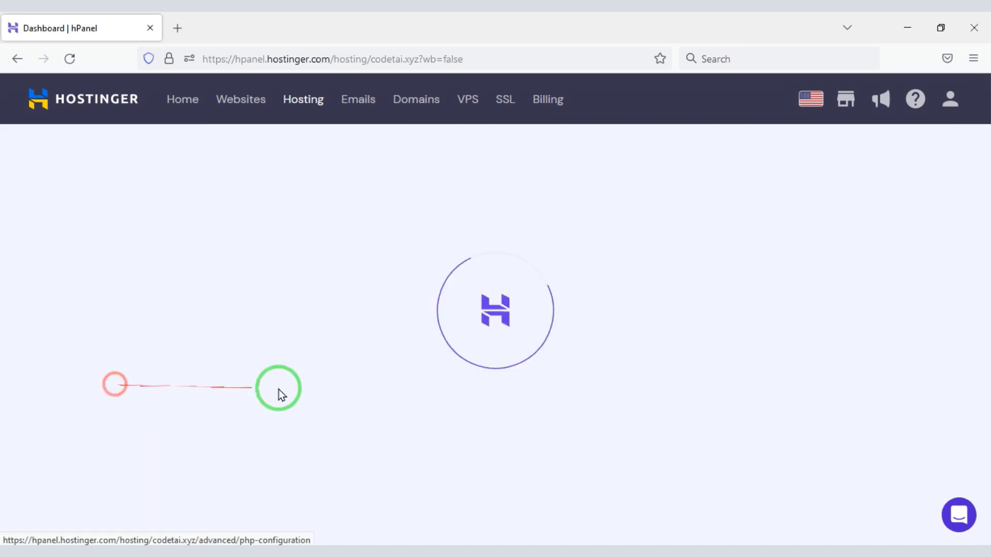
Change the website from PHP 7.4 to 8.1, confirm the update, and return to the Dashboard
drag(986, 237, 986, 307)
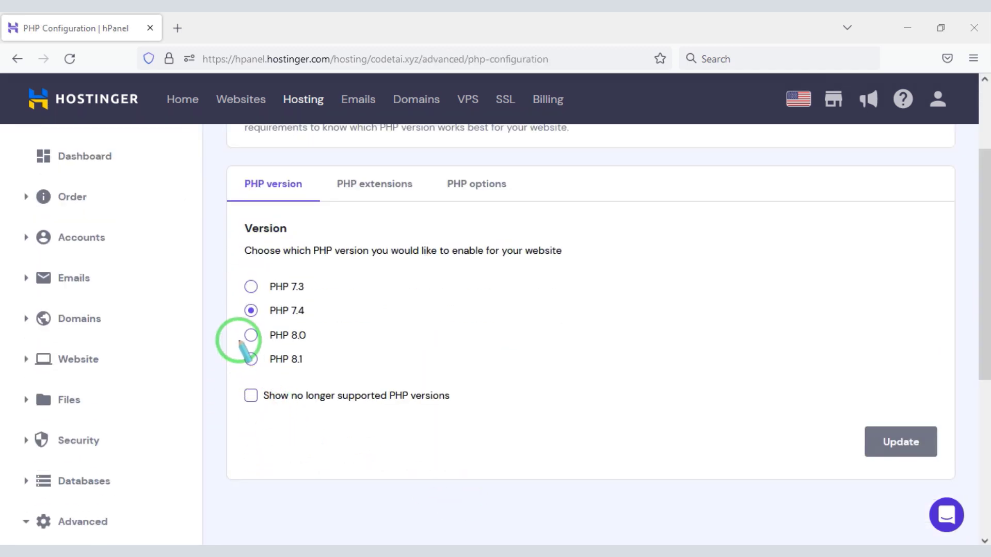
click(309, 380)
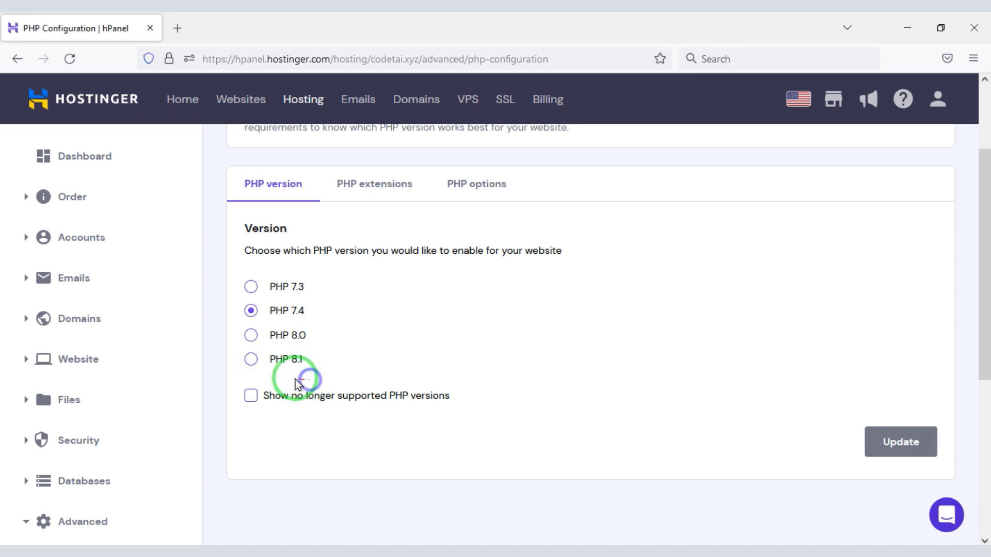
click(252, 367)
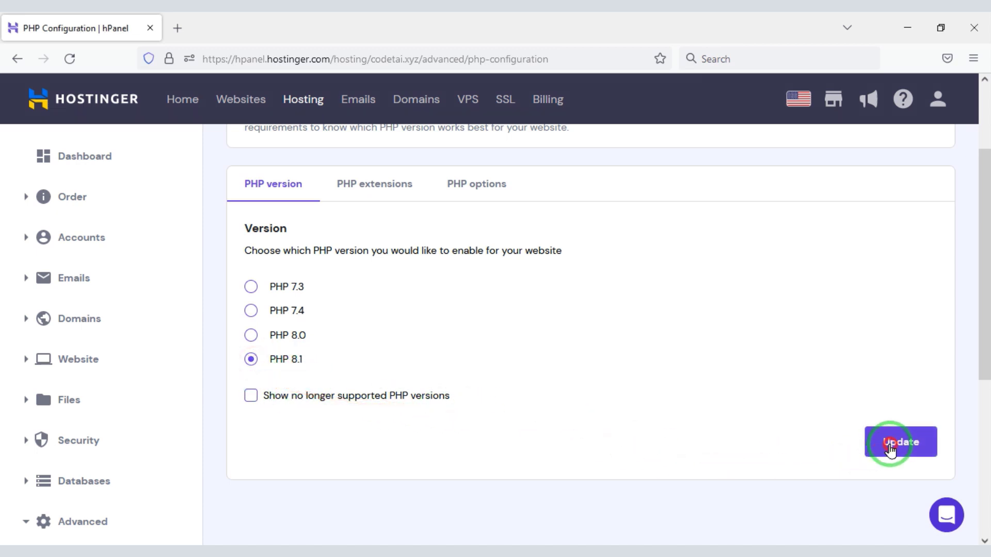
click(890, 447)
click(614, 346)
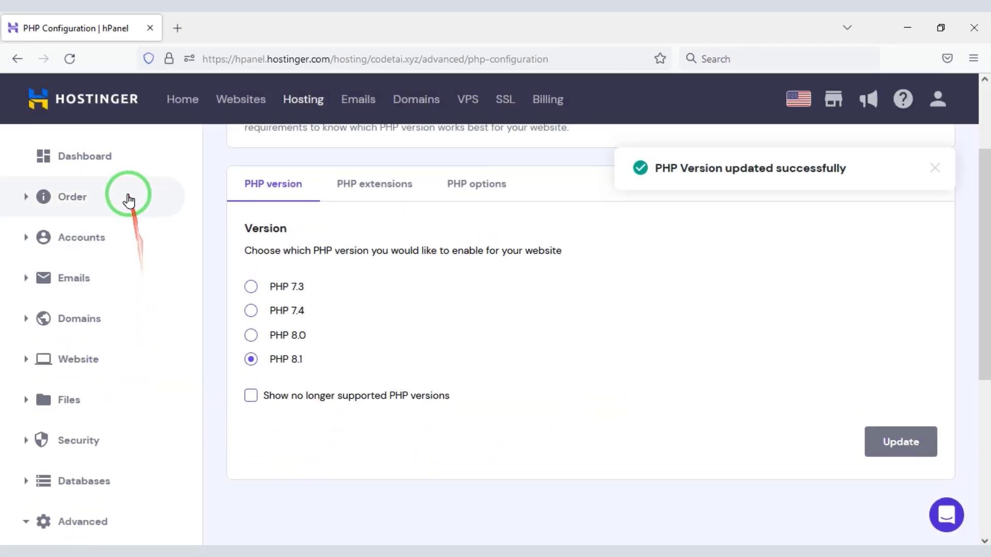
click(116, 170)
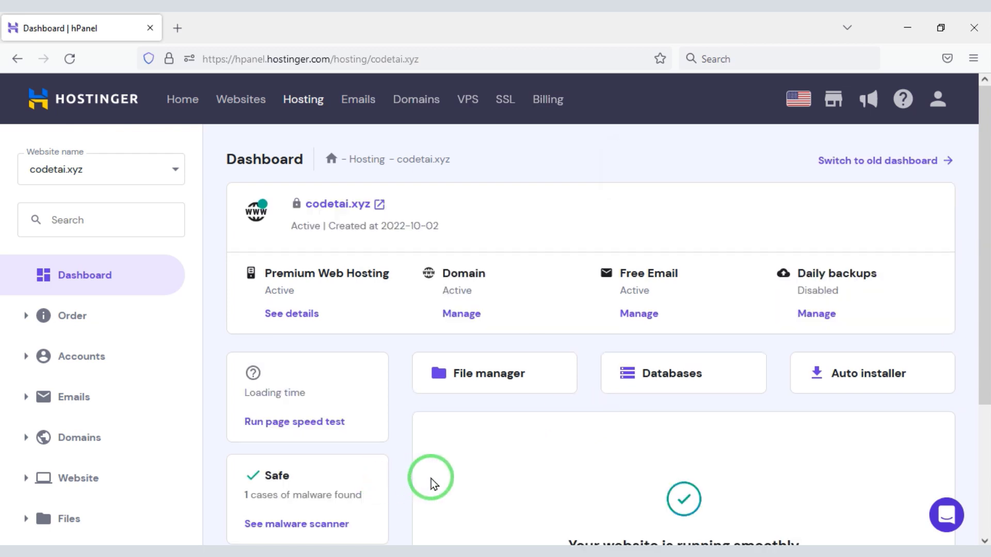
Open the website's File manager and its empty public_html folder
click(481, 388)
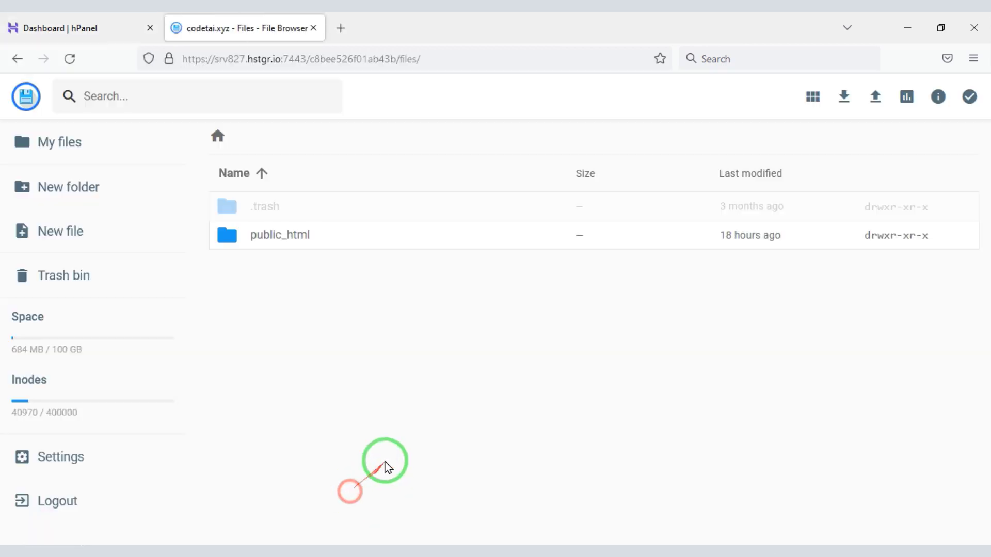
double_click(339, 237)
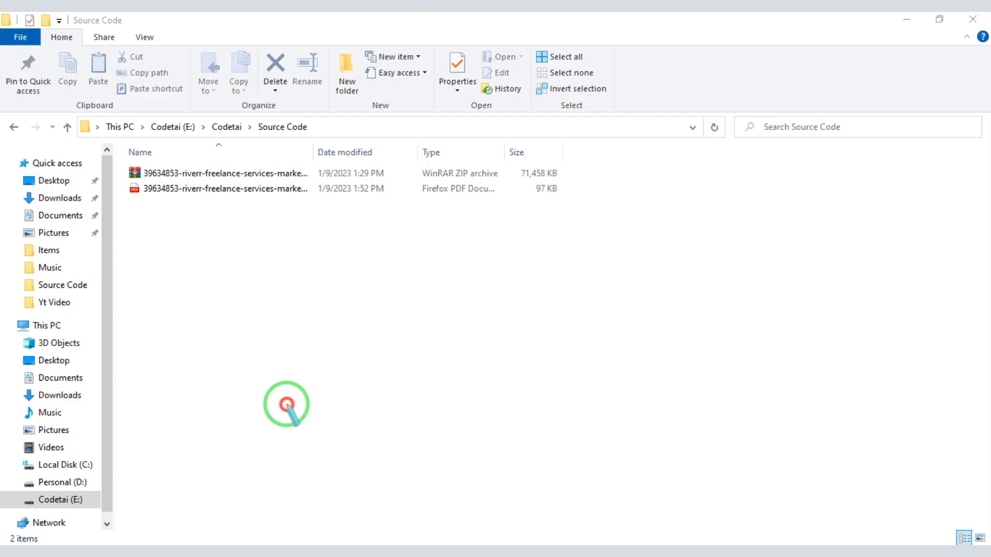
drag(124, 161, 570, 204)
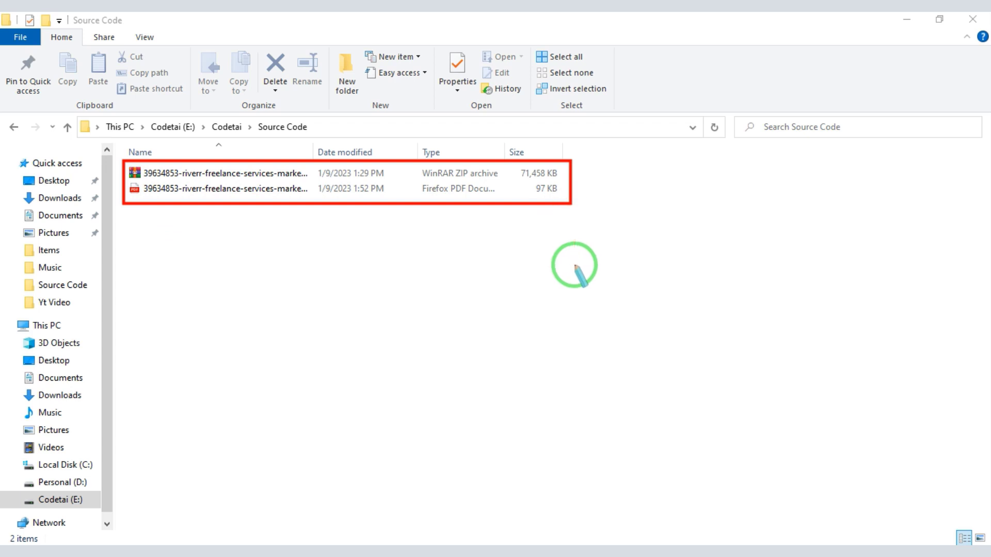
Extract the Riverr zip in File Explorer and open its folders down to the riverr-1.3 zip
right_click(215, 174)
click(228, 300)
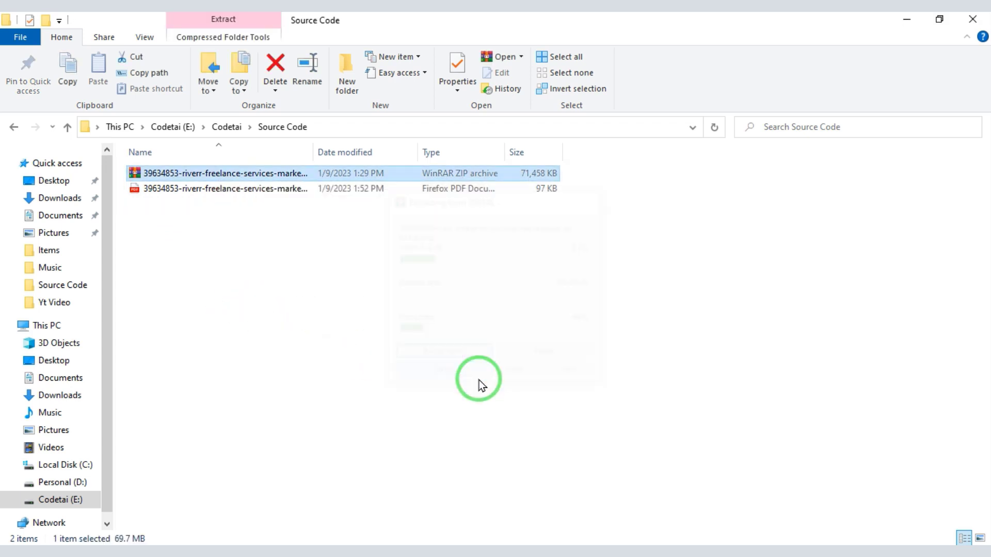
double_click(256, 174)
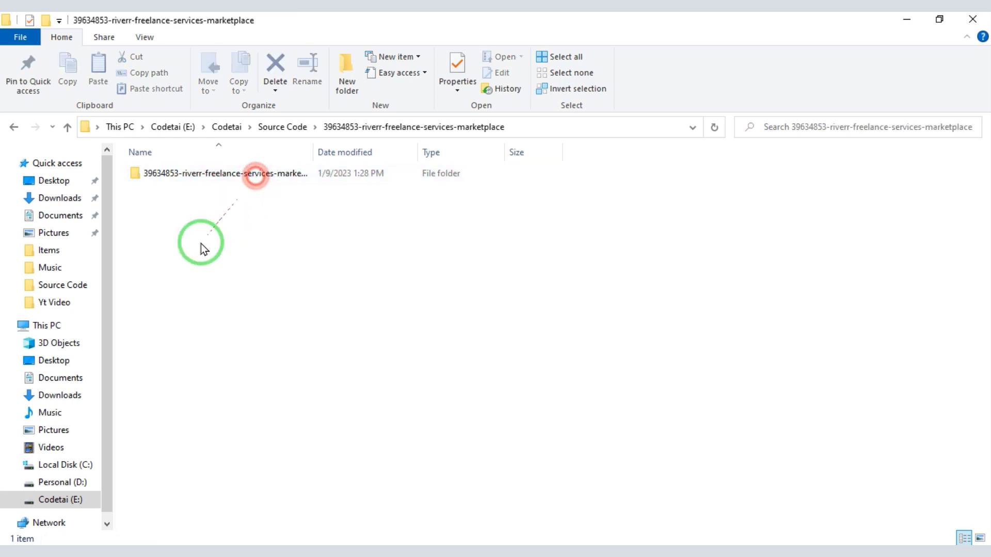
double_click(210, 173)
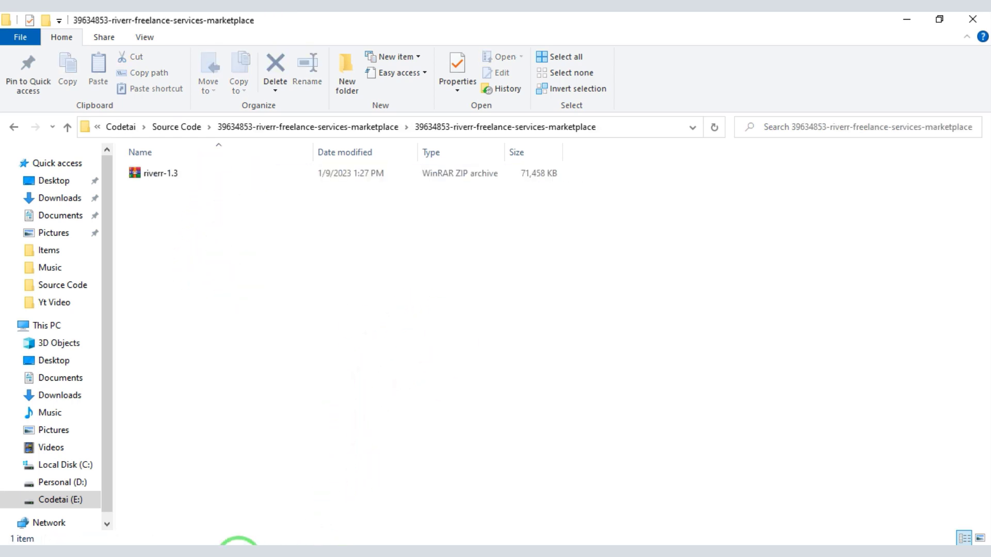
click(239, 544)
click(876, 96)
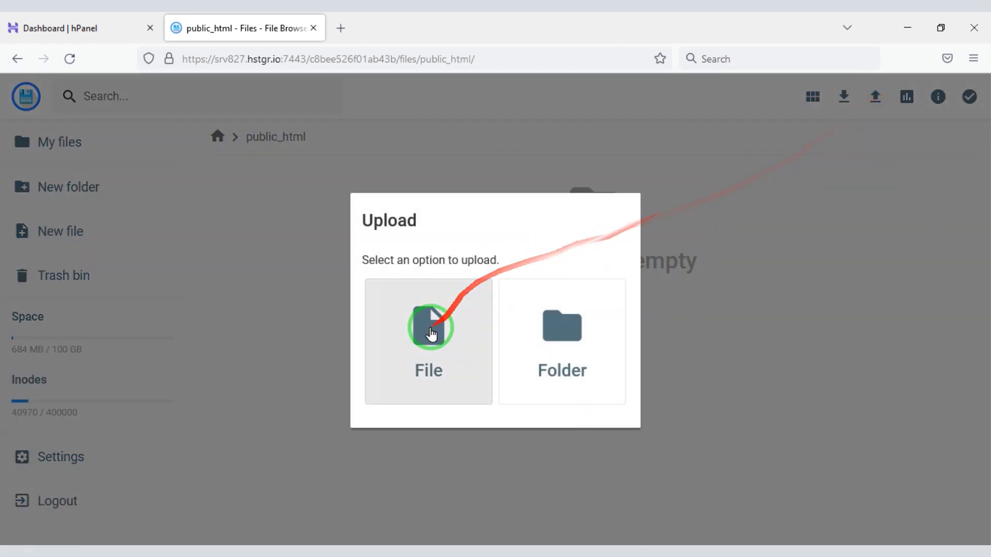
Upload riverr-1.3.zip (69.78 MB) into public_html and select it for unarchiving
click(432, 335)
double_click(196, 122)
double_click(197, 119)
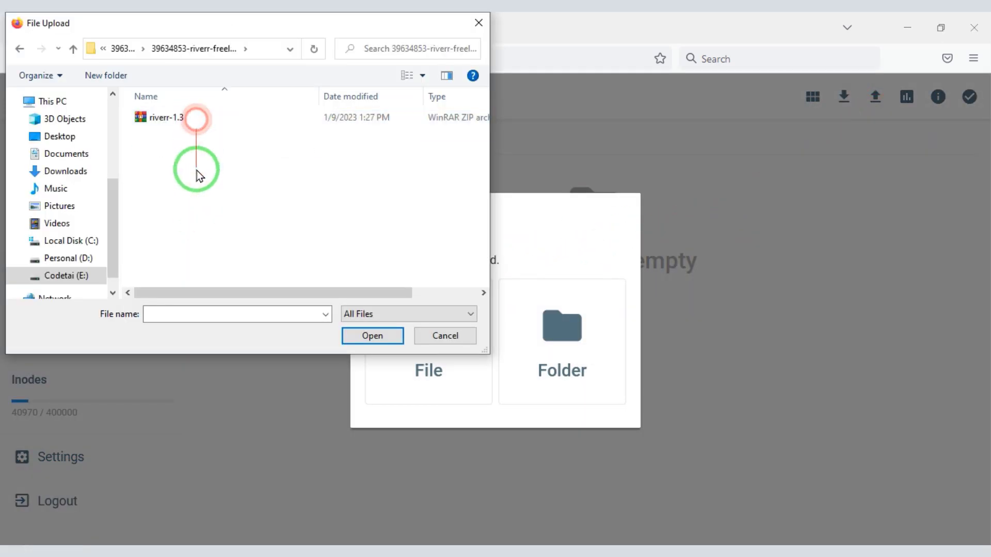
double_click(188, 120)
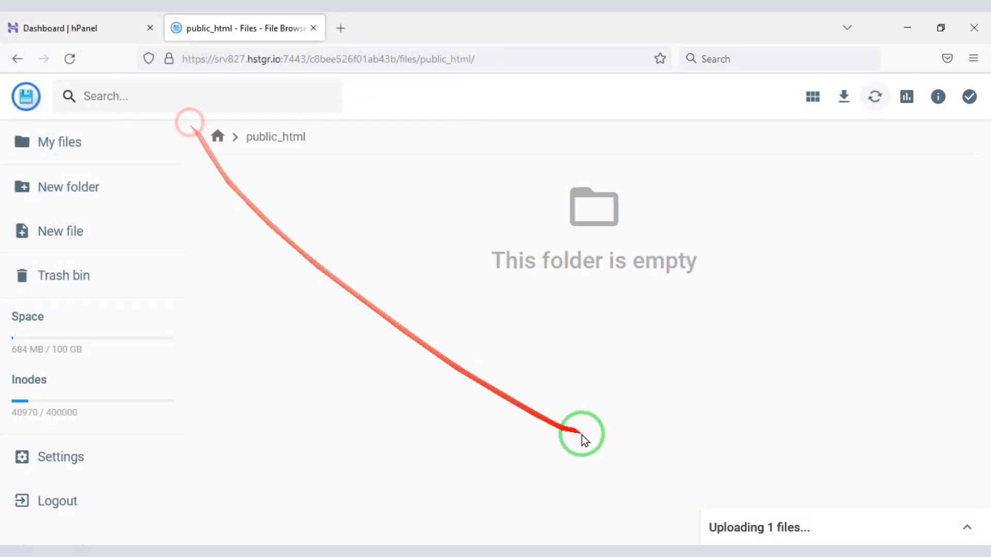
click(959, 526)
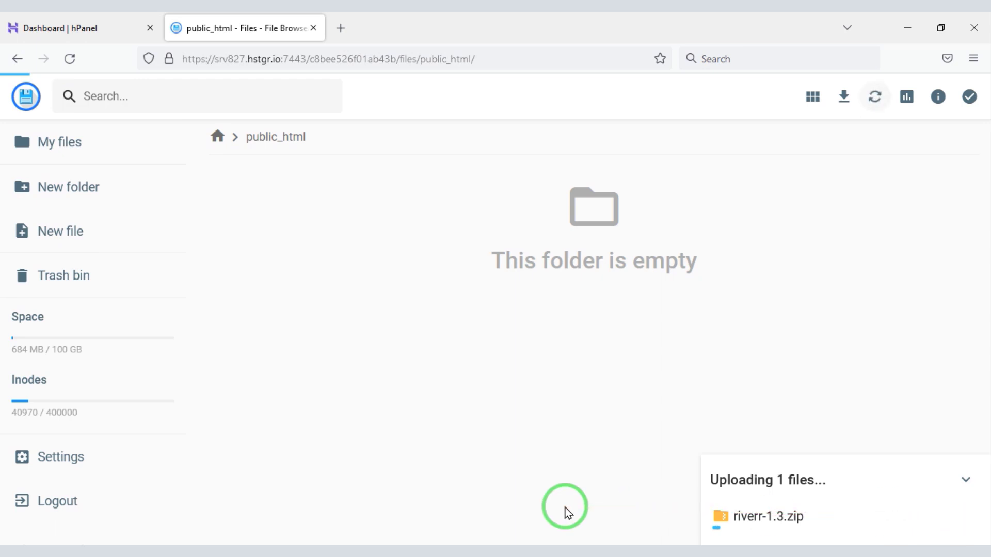
click(313, 212)
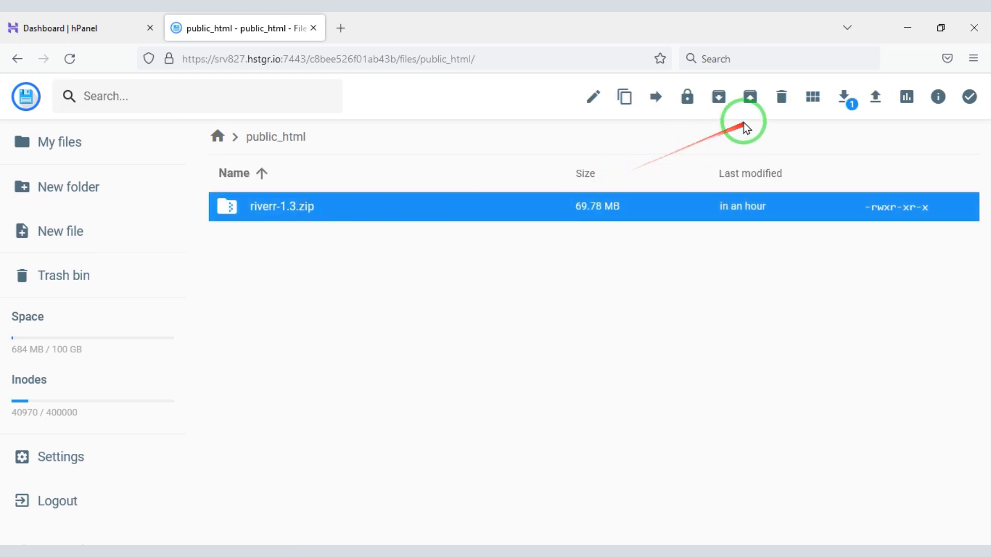
click(747, 98)
Extract riverr-1.3.zip into a new folder named MyFolder
click(481, 263)
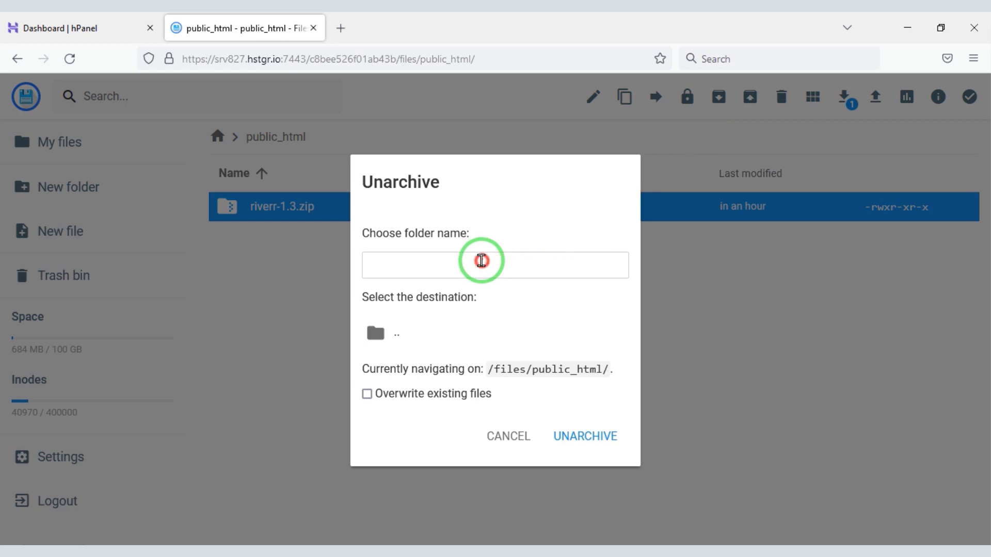
text(MyFolde)
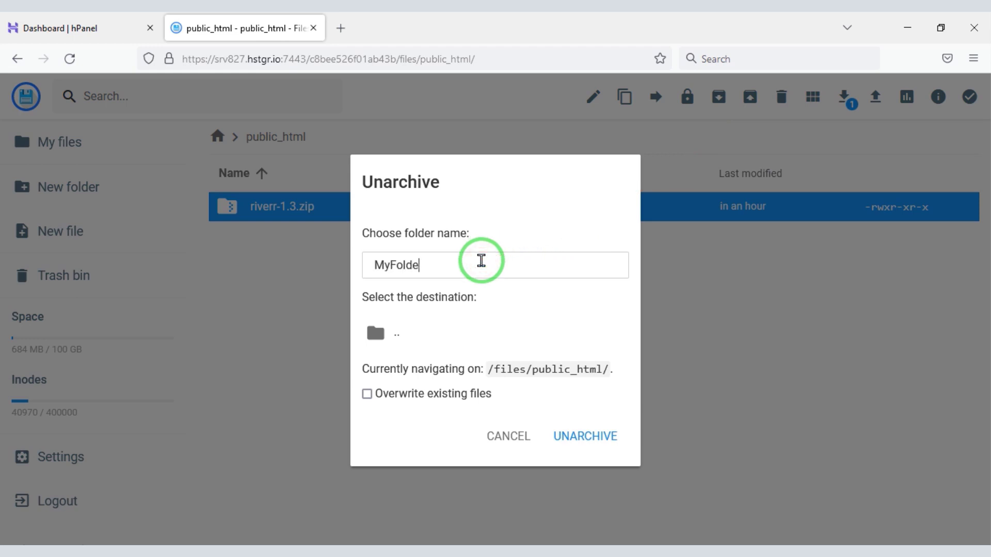
text(r)
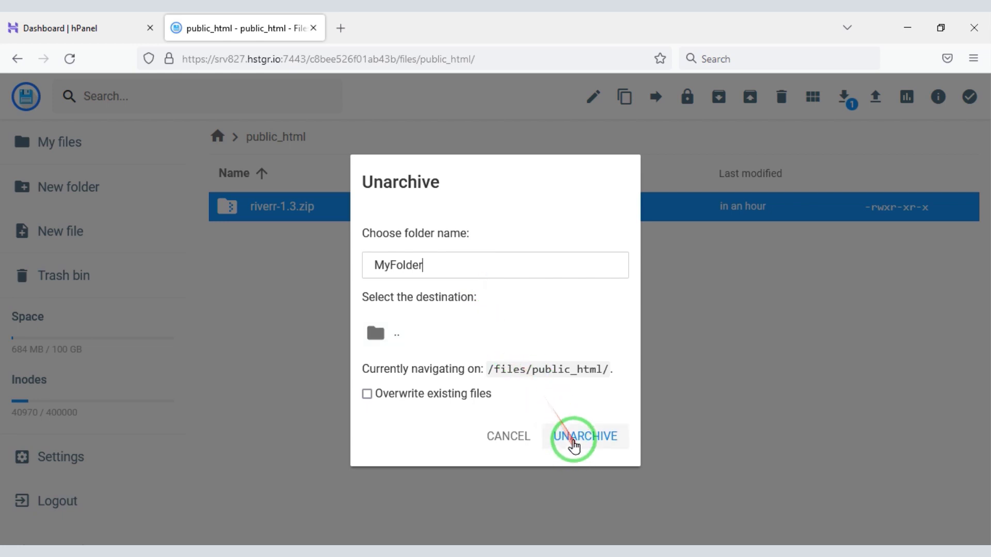
click(574, 444)
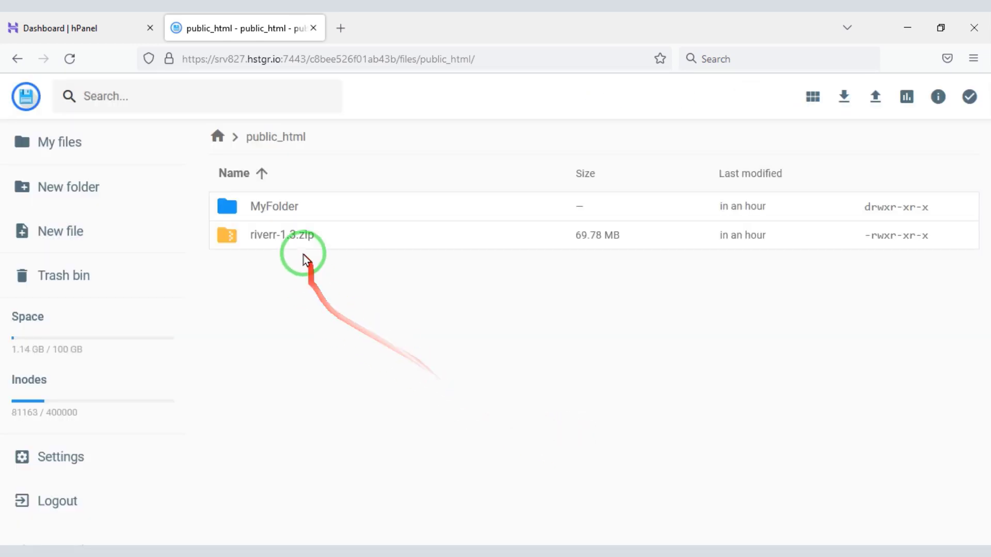
Delete the riverr-1.3.zip archive and open MyFolder/riverr-1.3
click(300, 246)
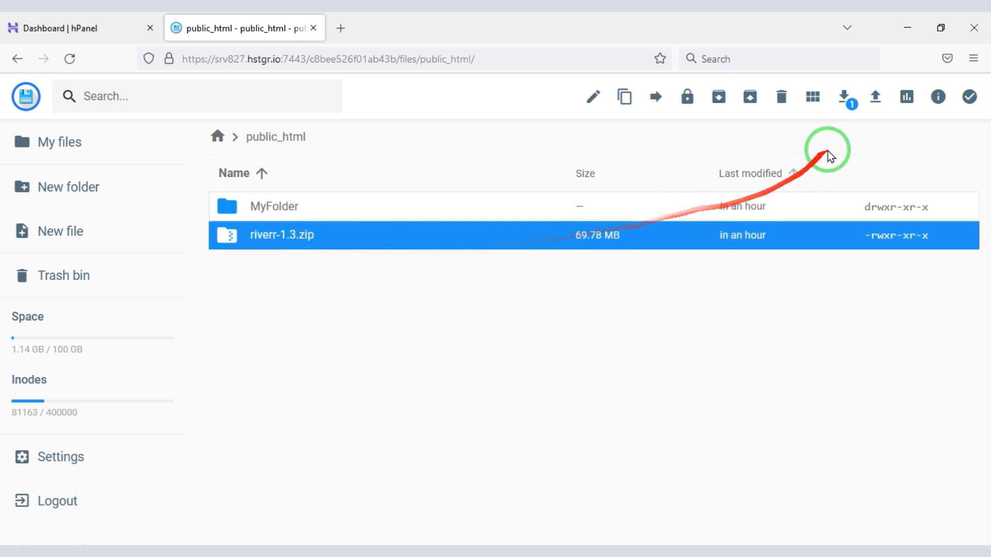
click(790, 107)
click(588, 341)
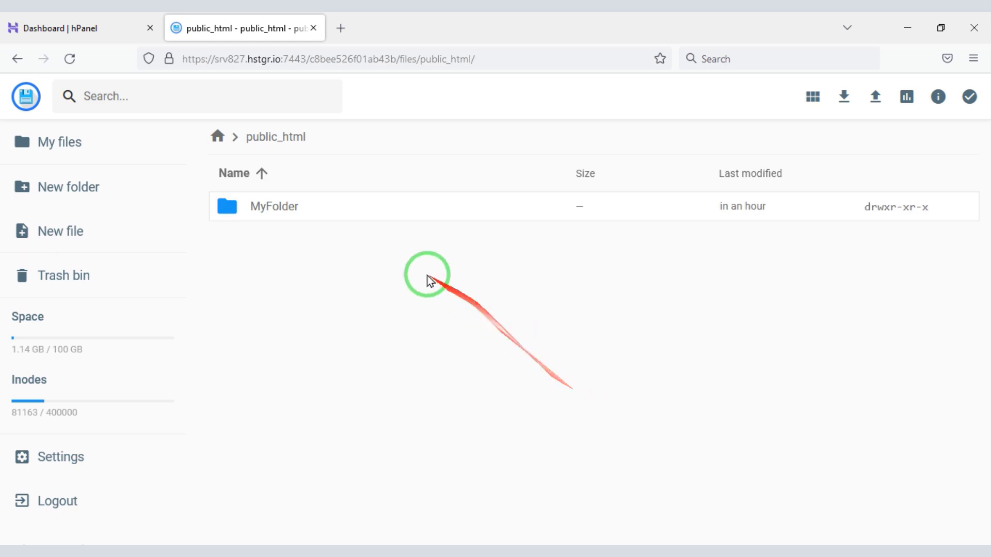
double_click(344, 197)
double_click(331, 205)
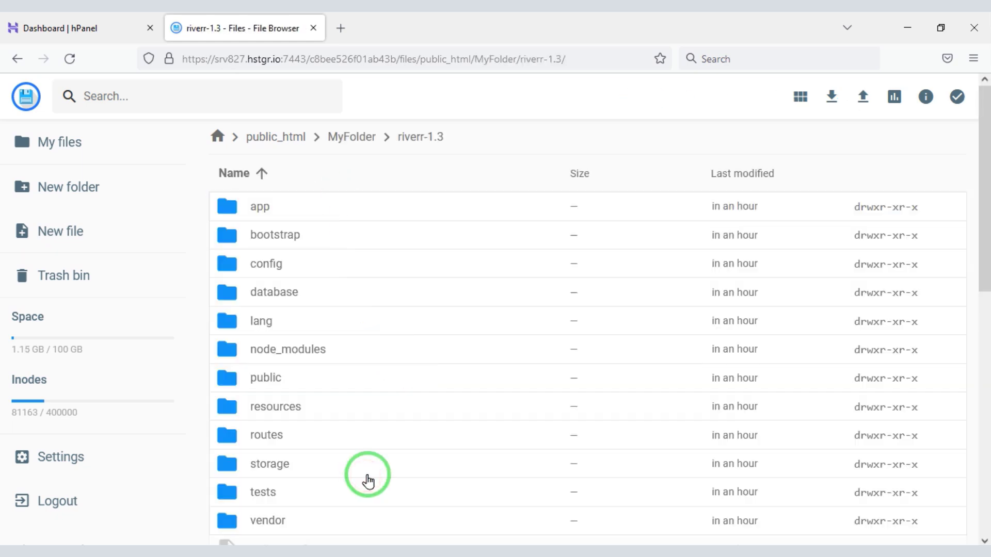
Move every file in riverr-1.3 directly into public_html
key(ctrl+a)
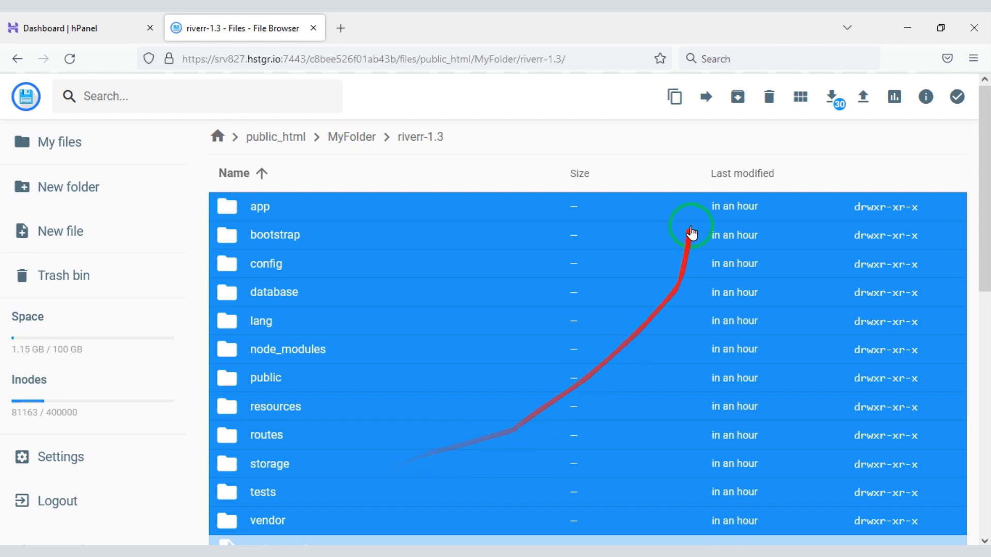
click(707, 105)
double_click(468, 192)
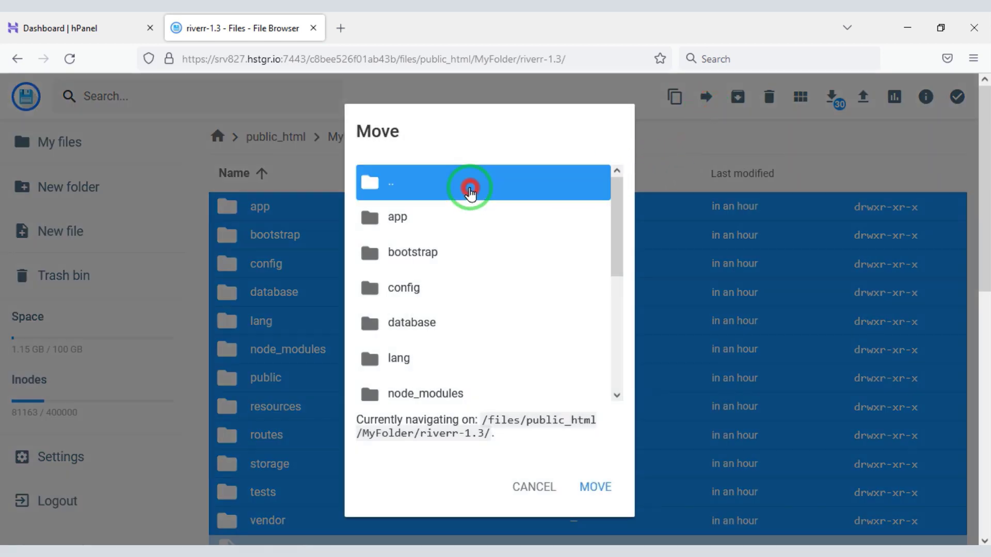
click(430, 264)
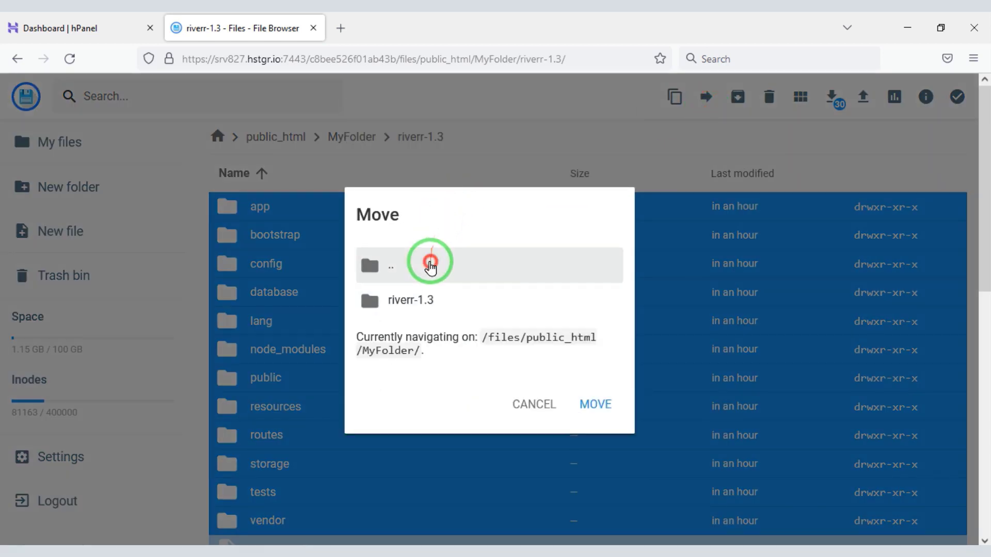
click(445, 282)
click(419, 309)
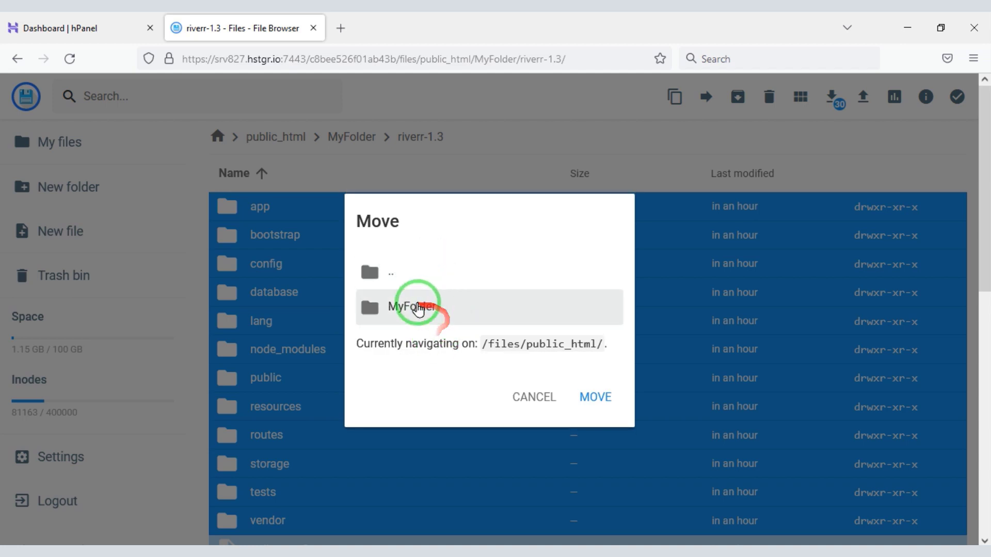
double_click(416, 279)
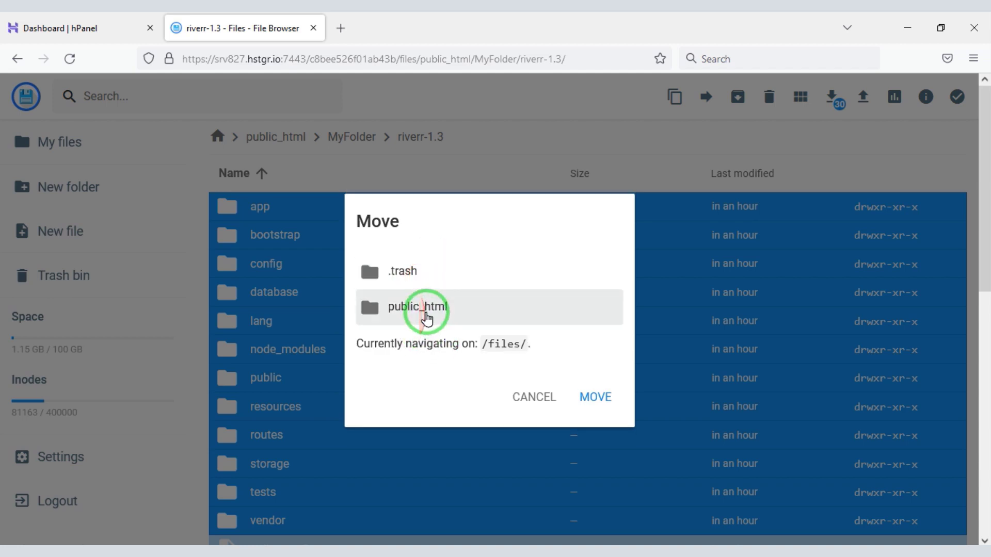
click(453, 306)
click(579, 405)
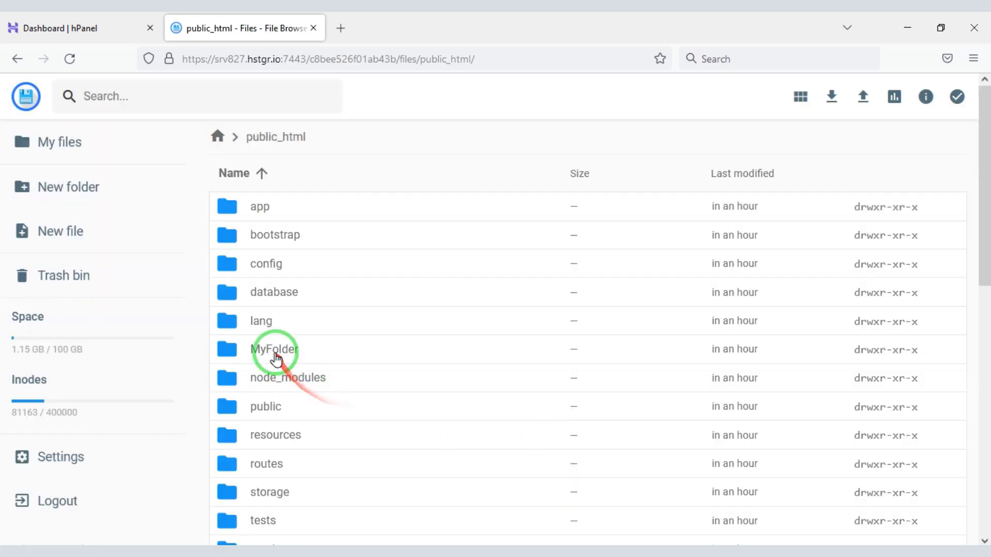
Delete the now-empty MyFolder
click(276, 356)
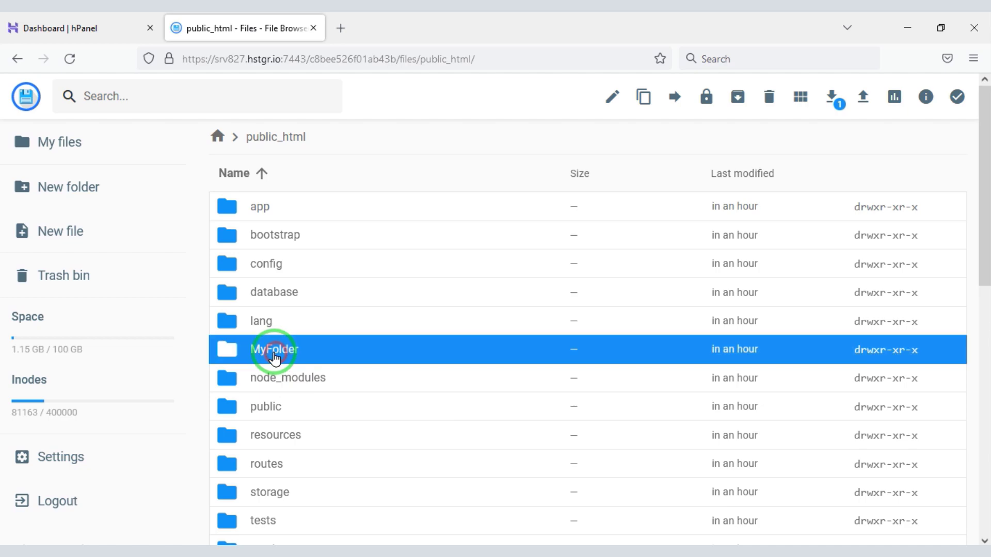
click(762, 110)
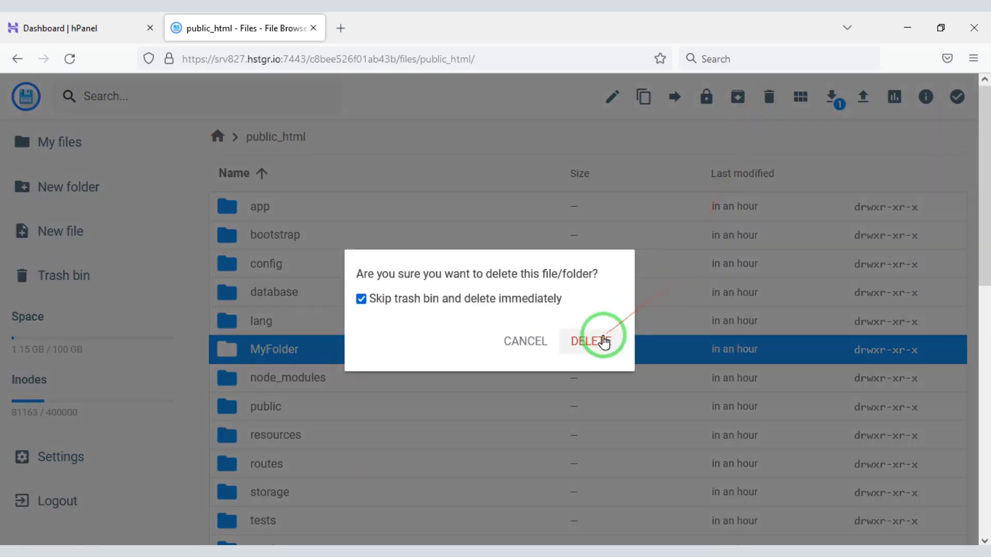
click(604, 342)
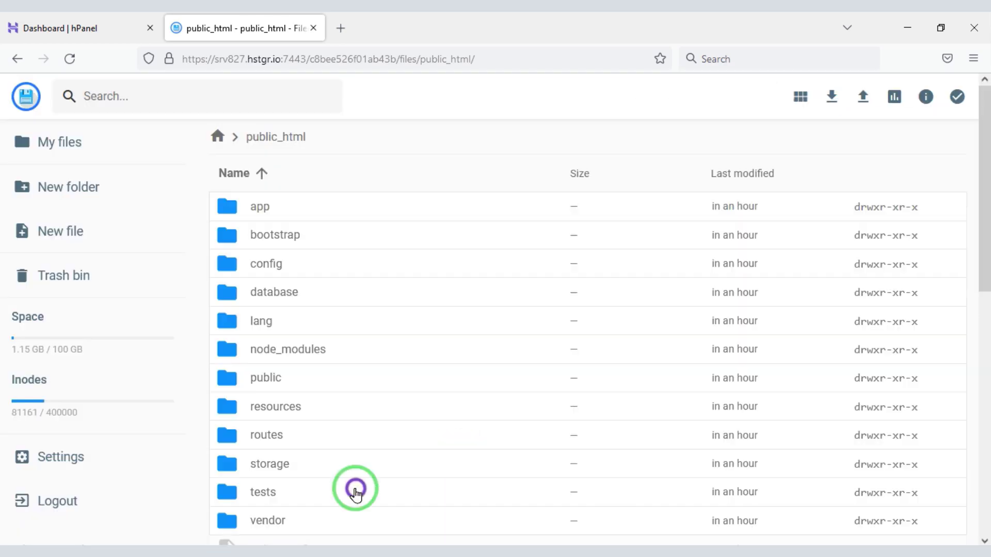
Load the codetai.xyz installer page in a new browser tab
key(ctrl+t)
text(codeta)
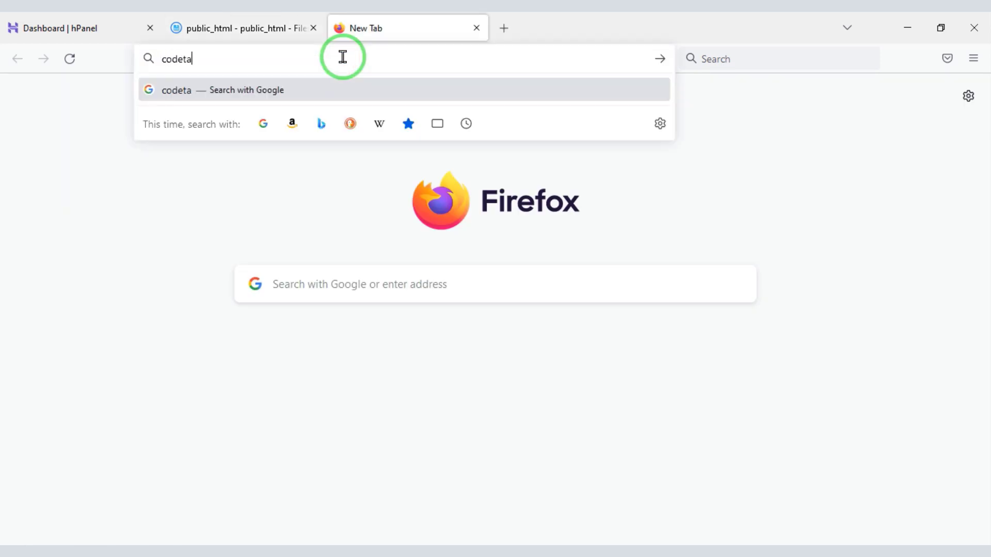
text(i.xyz)
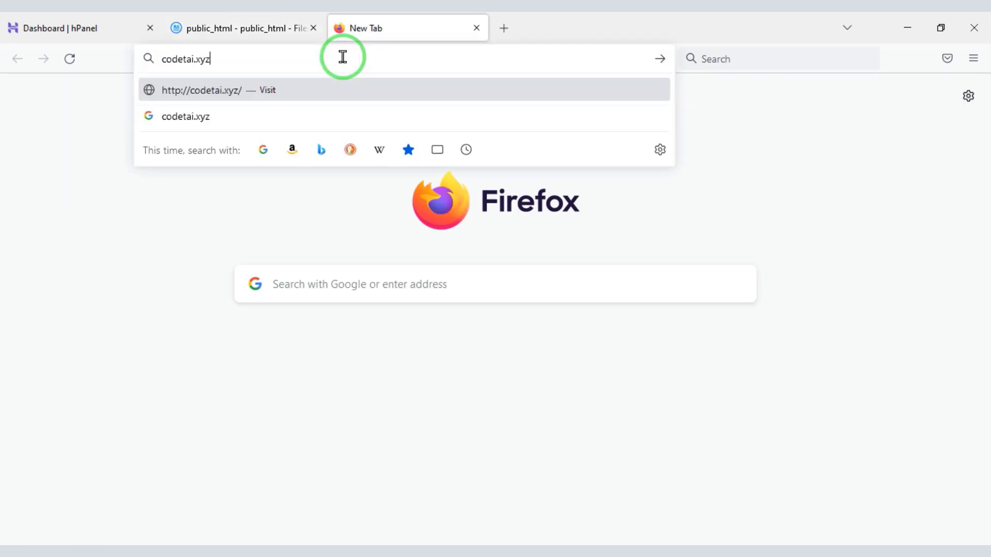
key(Return)
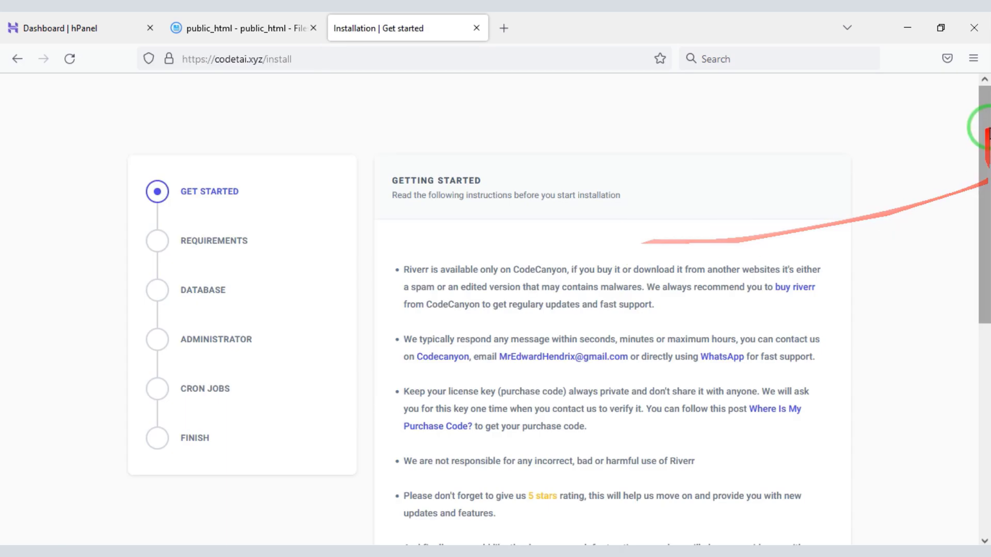
drag(986, 122, 987, 373)
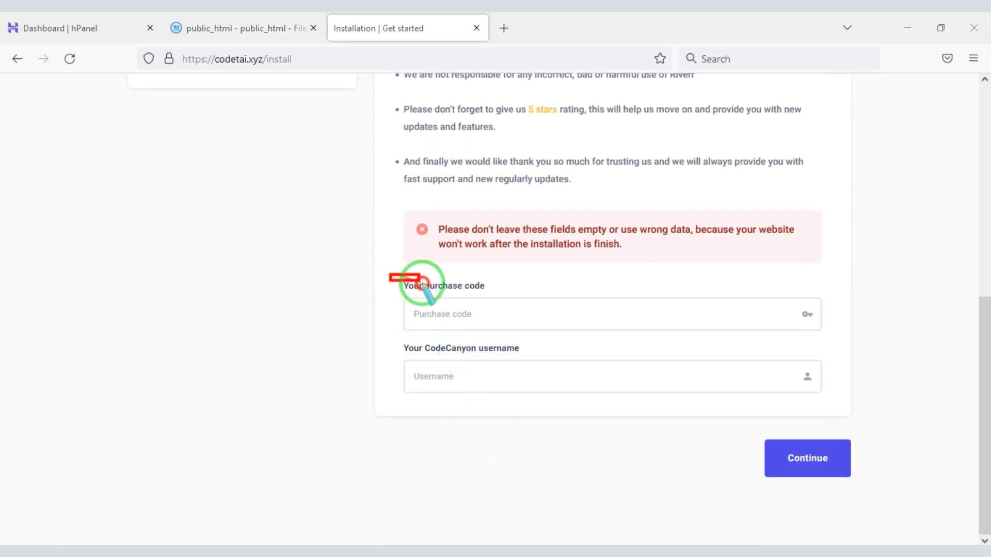
mouse_move(422, 284)
mouse_down()
mouse_move(808, 389)
mouse_move(832, 413)
mouse_up()
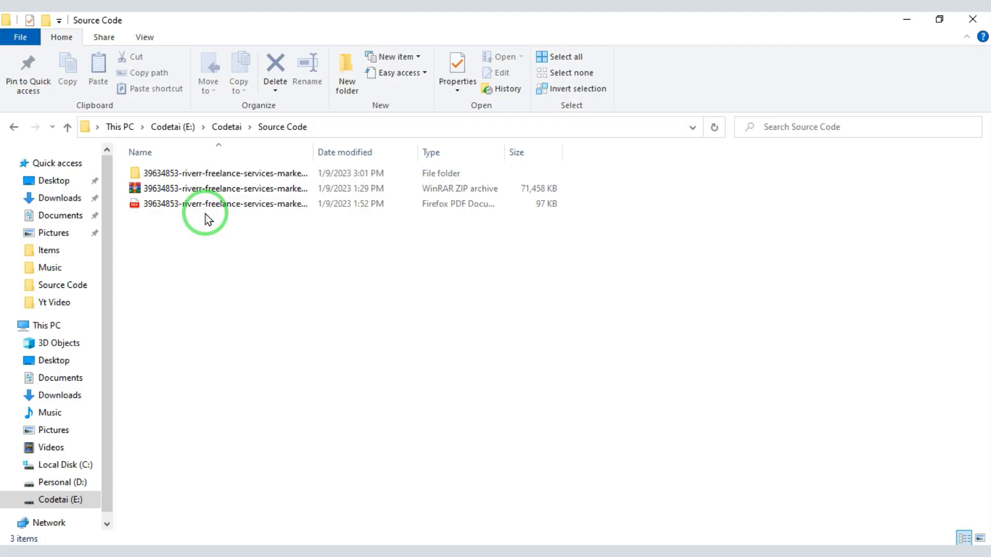
Copy the item purchase code from the license certificate PDF into the Purchase code field
click(205, 209)
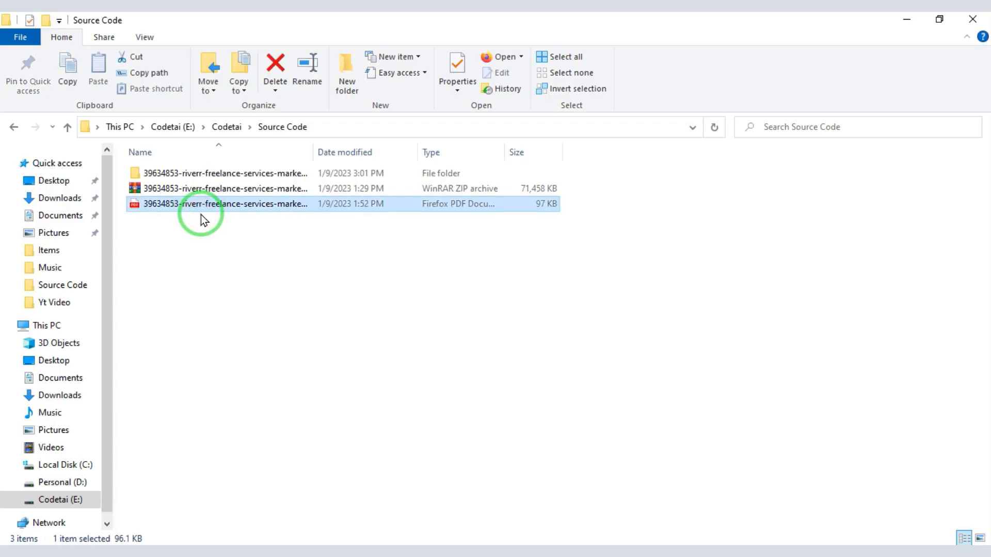
click(367, 338)
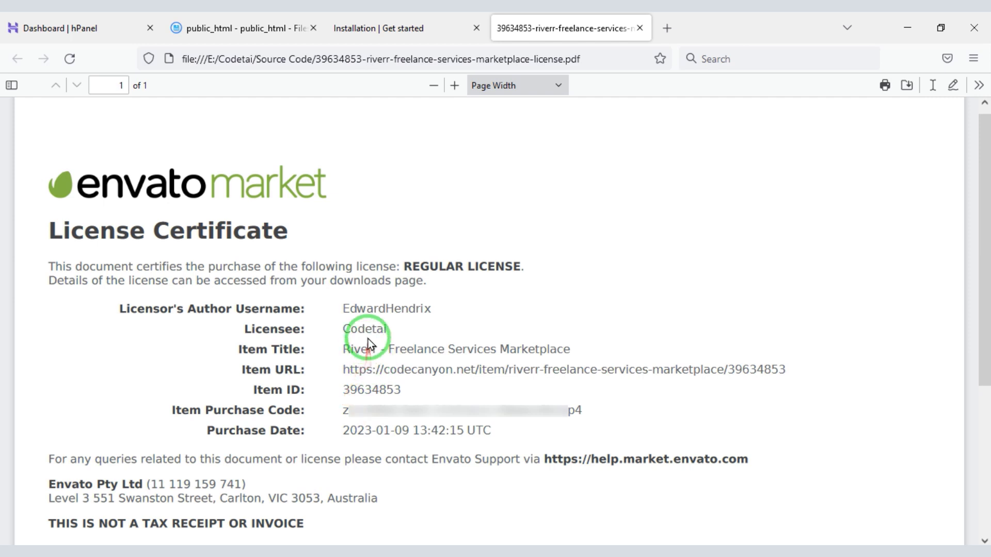
double_click(391, 411)
right_click(391, 411)
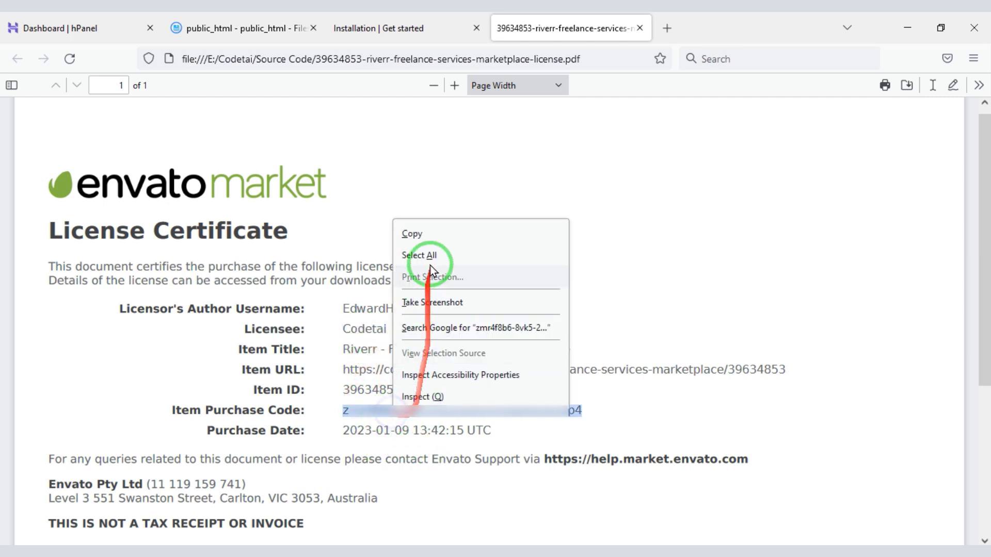
click(435, 235)
click(338, 26)
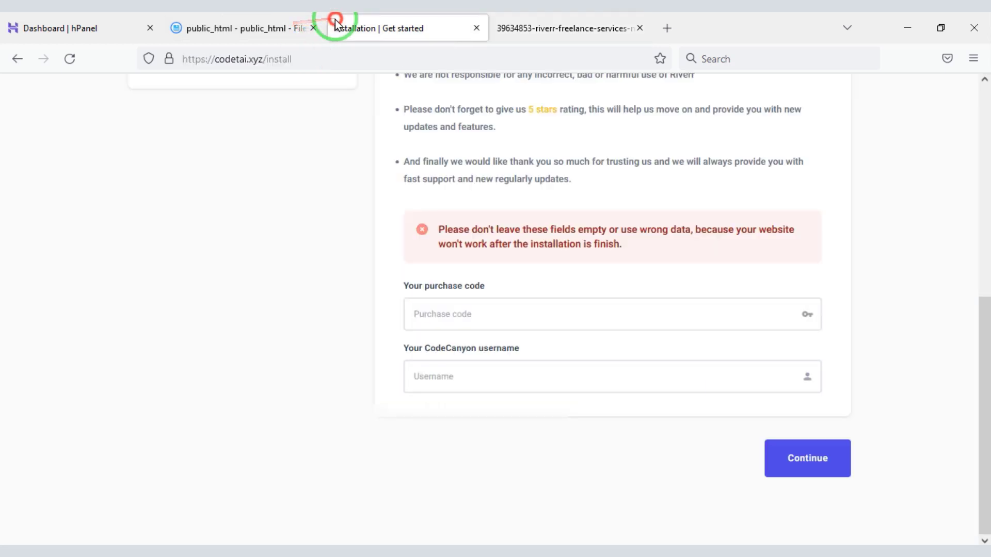
right_click(450, 320)
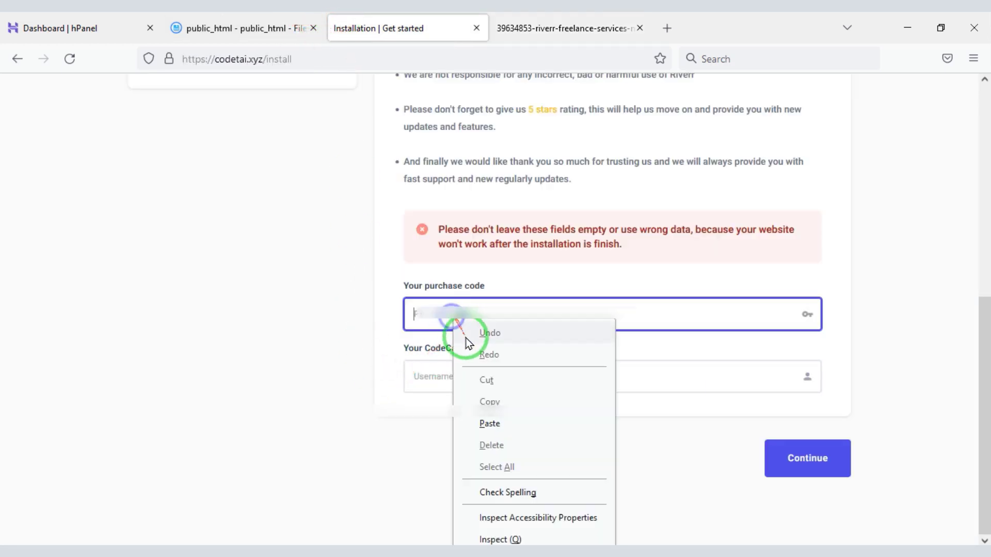
click(491, 423)
Paste the licensee name as the CodeCanyon username, close the certificate, and continue
click(494, 21)
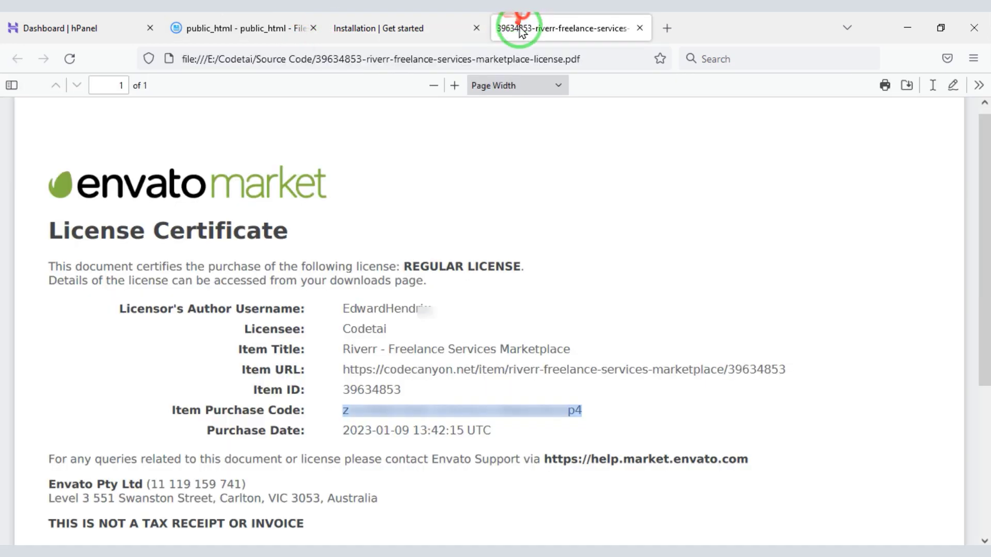
right_click(369, 328)
click(415, 345)
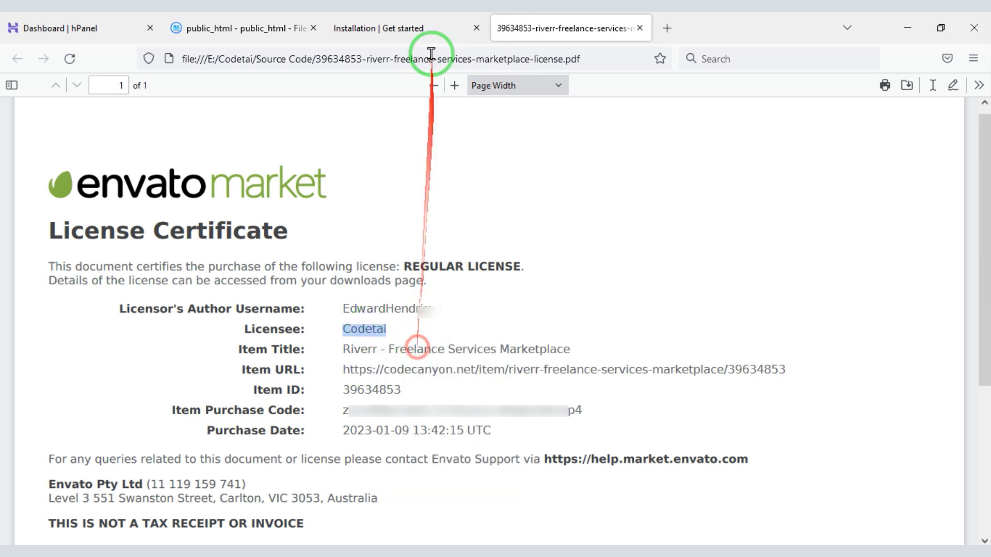
click(434, 26)
right_click(487, 377)
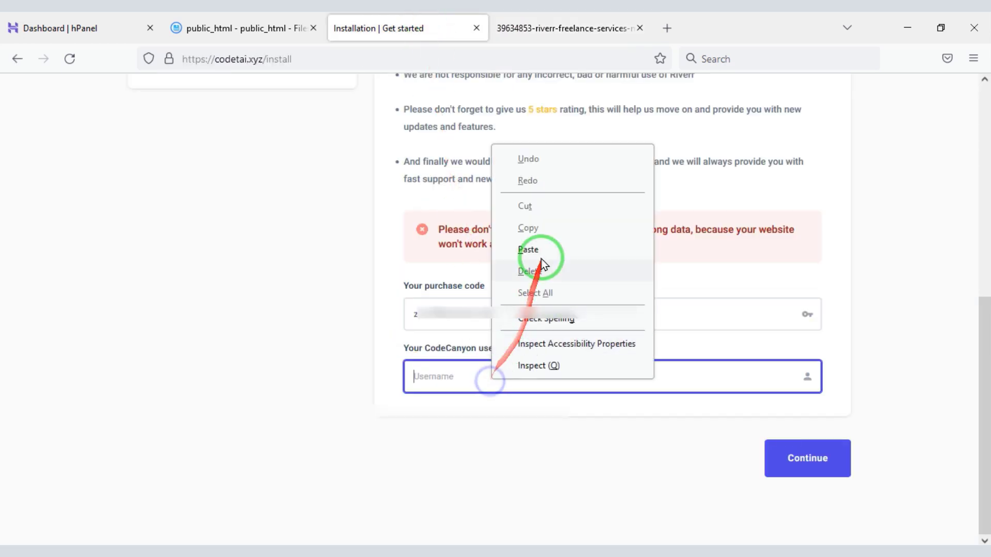
click(539, 256)
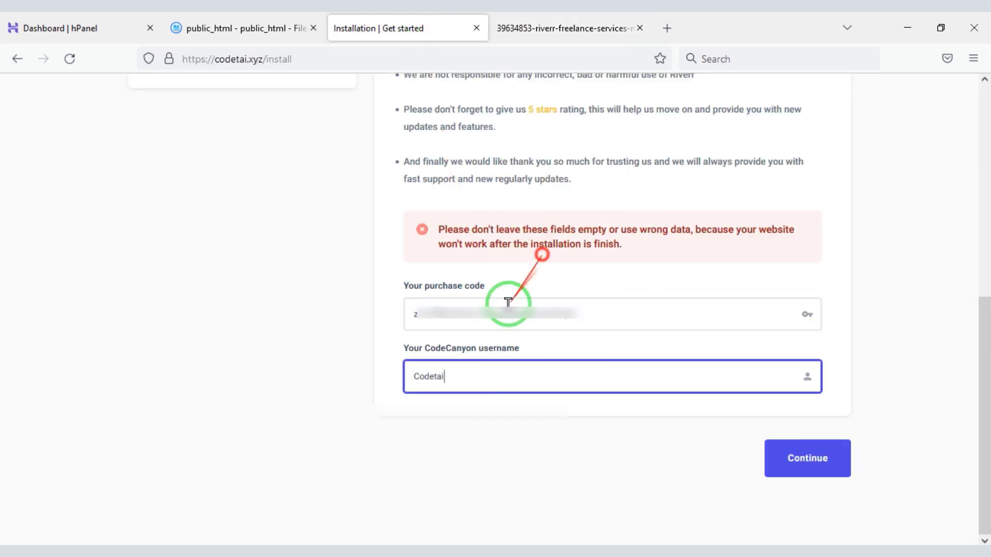
click(640, 28)
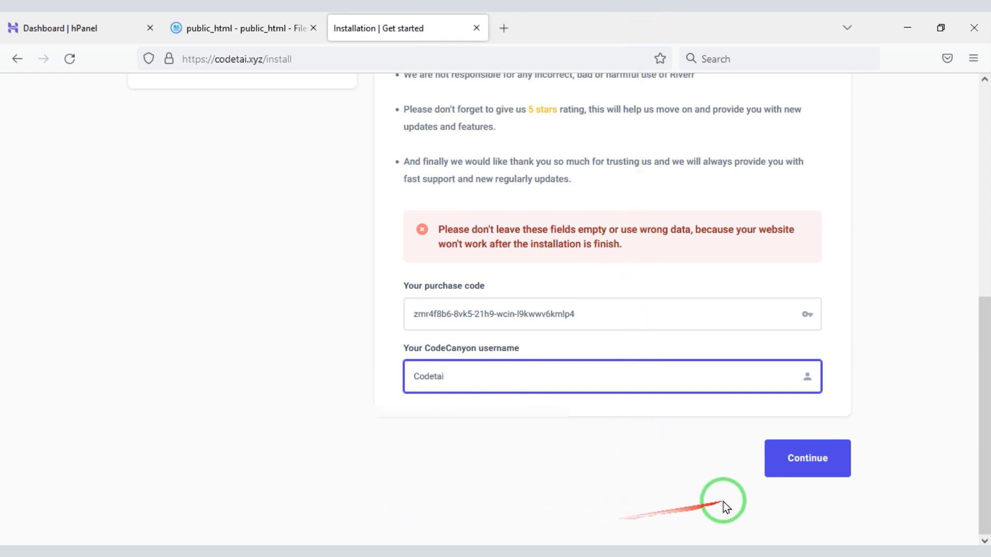
click(800, 466)
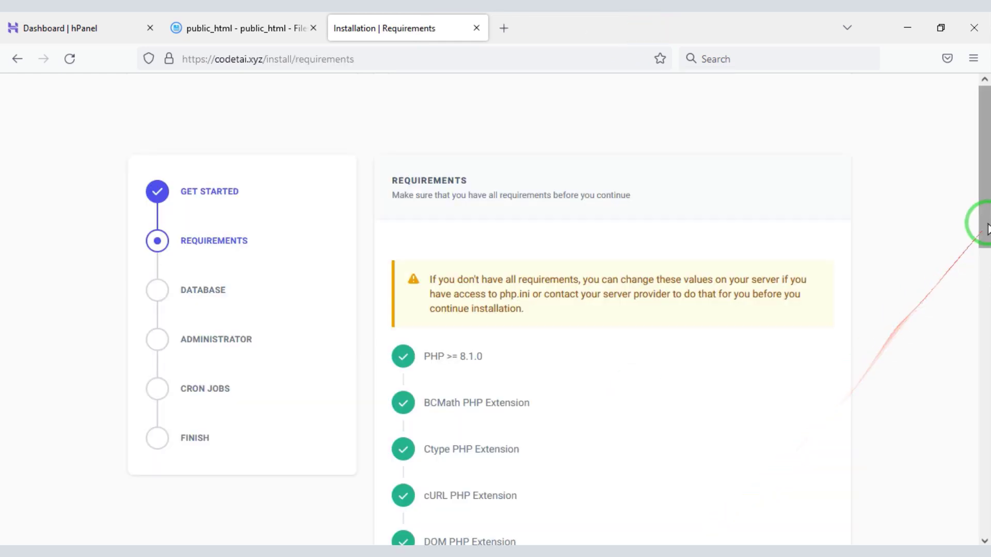
Review the passing requirements list, continue to the Database step, then return to hPanel
drag(986, 215, 986, 511)
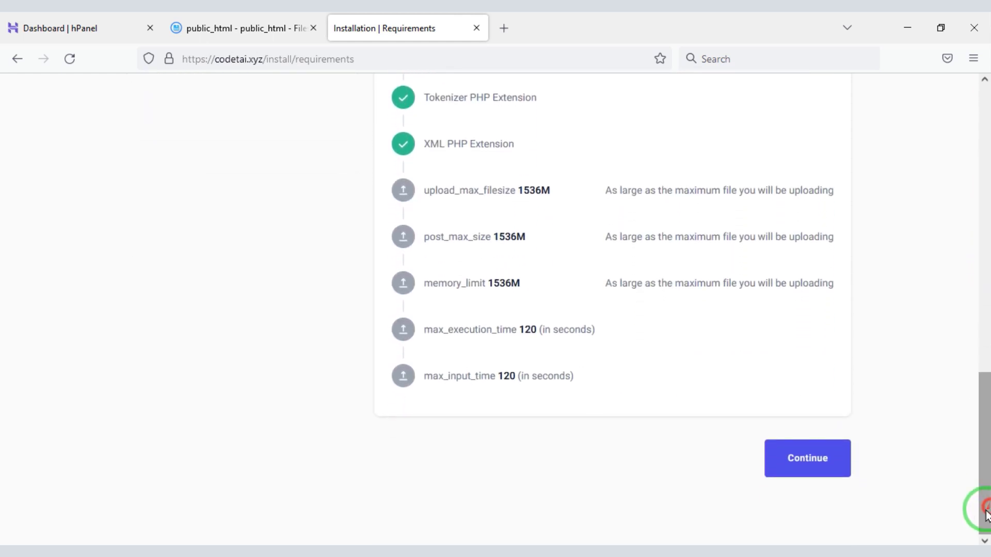
click(816, 465)
click(816, 465)
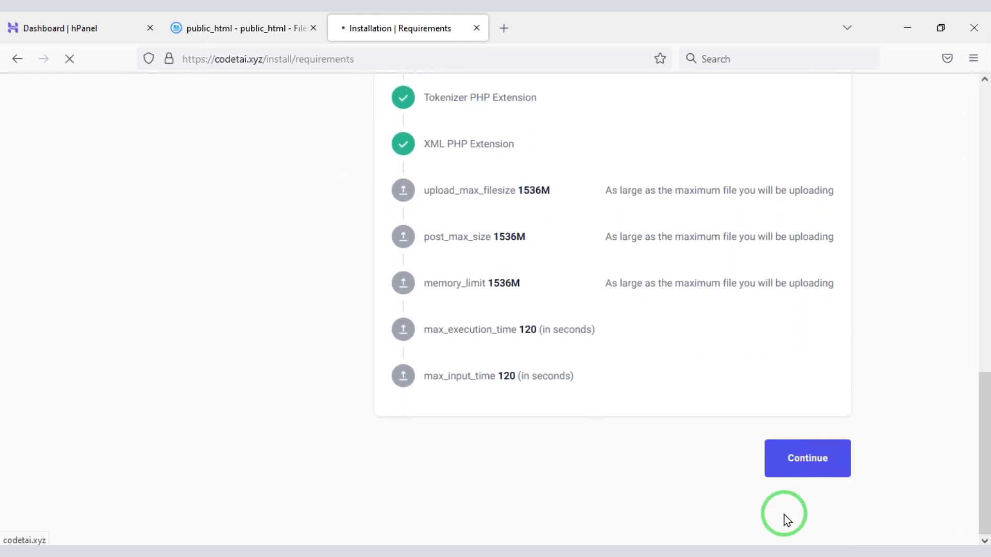
drag(987, 230, 987, 338)
mouse_move(377, 86)
mouse_down()
mouse_move(586, 177)
mouse_move(851, 408)
mouse_move(854, 441)
mouse_up()
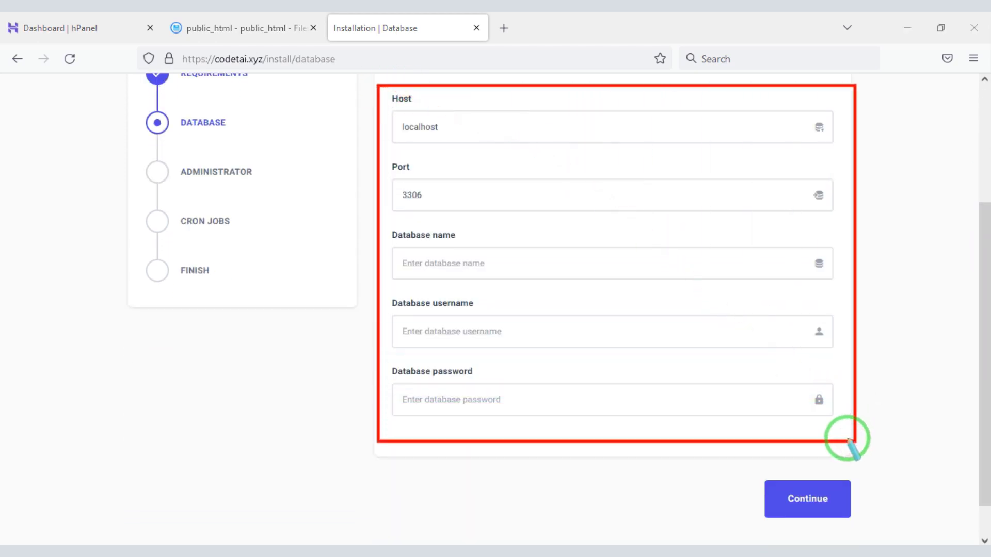
click(67, 28)
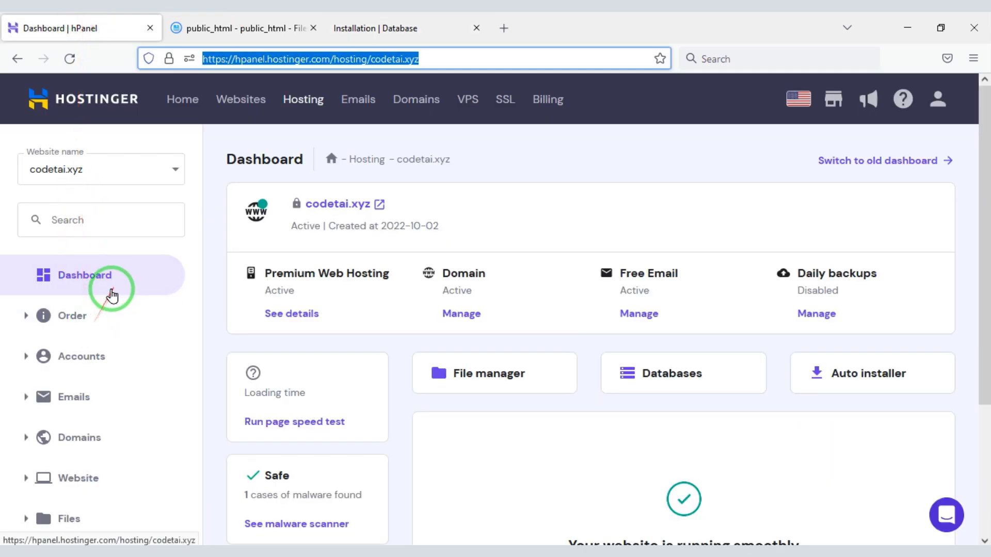
Navigate to the MySQL Databases page under hPanel's Databases section
drag(986, 233, 987, 391)
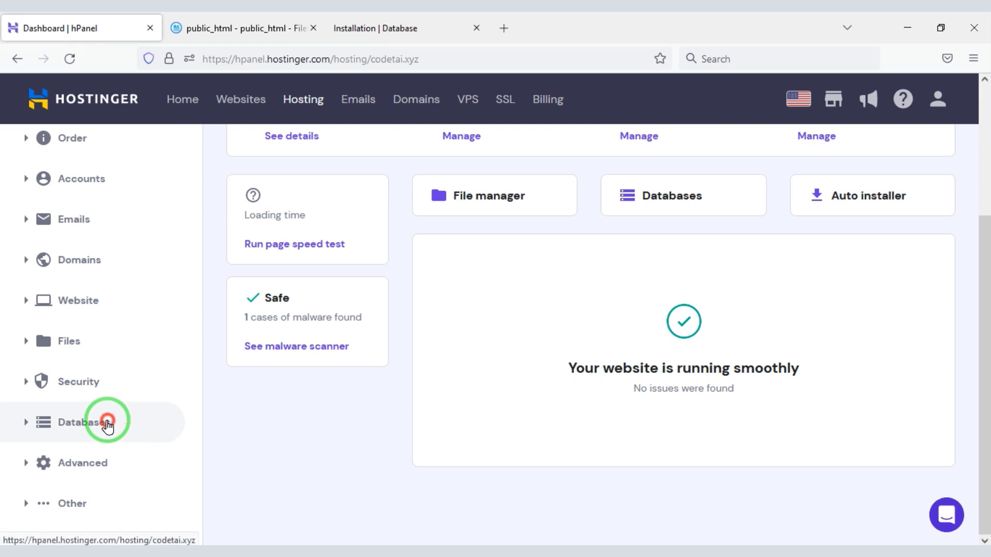
click(106, 421)
drag(987, 289, 986, 347)
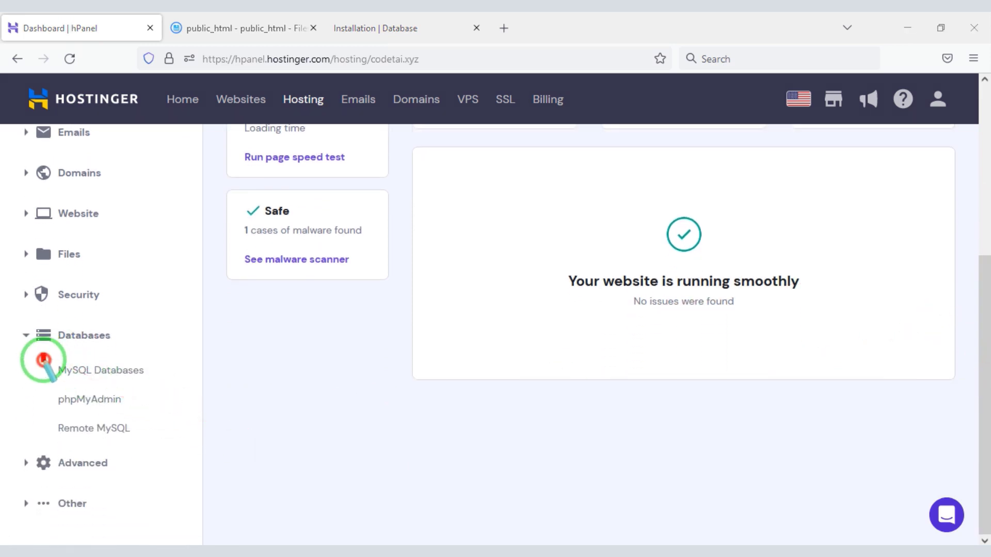
drag(42, 354, 149, 383)
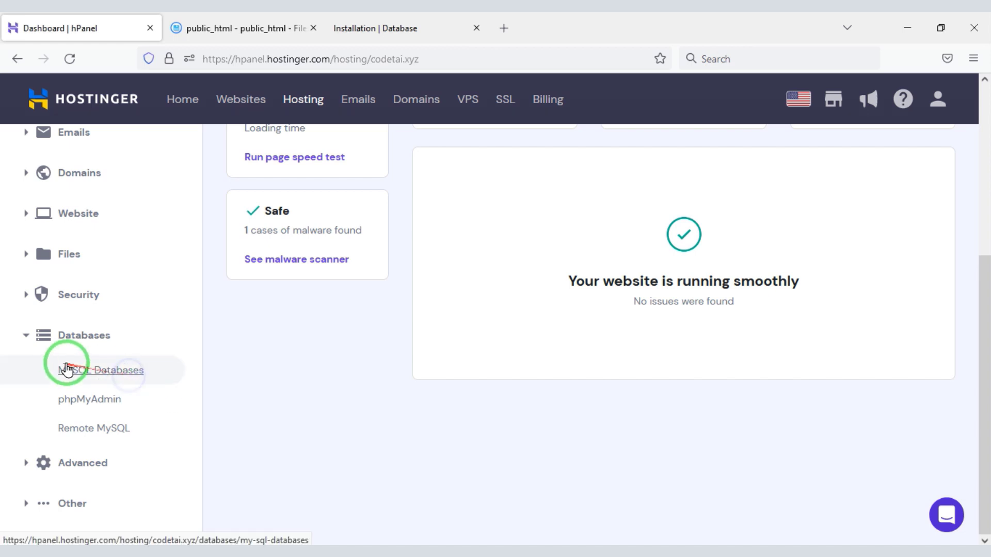
click(94, 368)
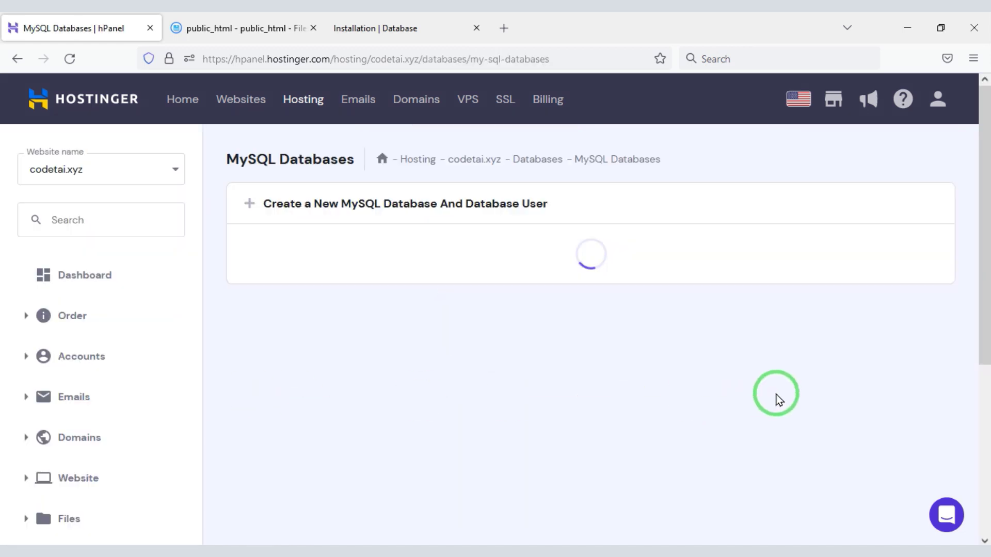
drag(985, 178, 987, 222)
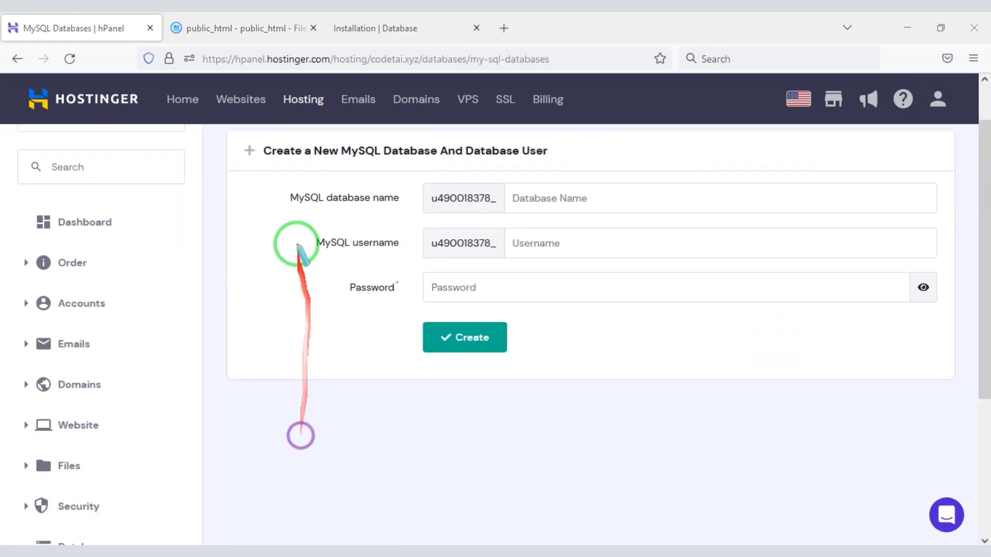
mouse_move(302, 194)
mouse_down()
mouse_move(413, 289)
mouse_move(406, 305)
mouse_up()
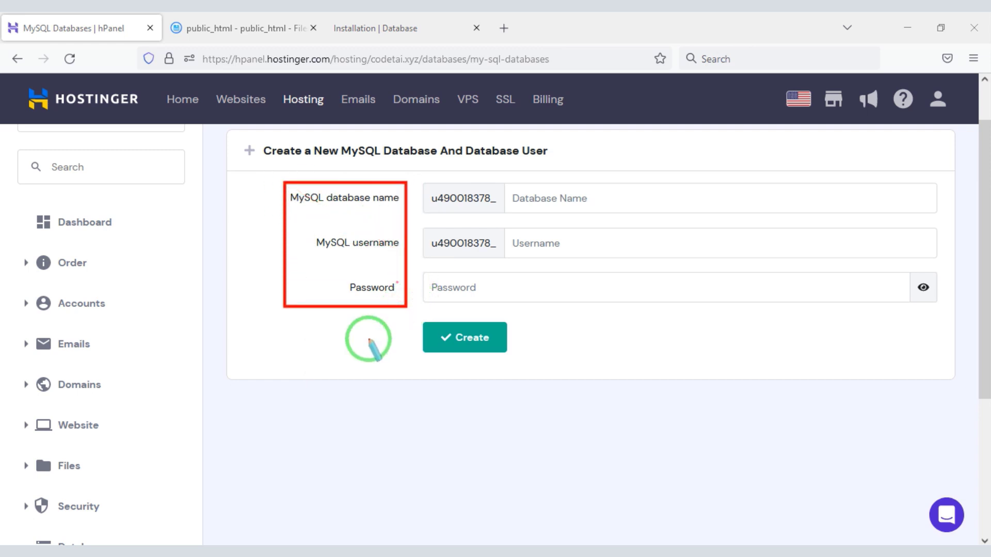
Enter database name codetai and user usercodetai, and generate a random password
click(580, 201)
text(codetai)
click(543, 243)
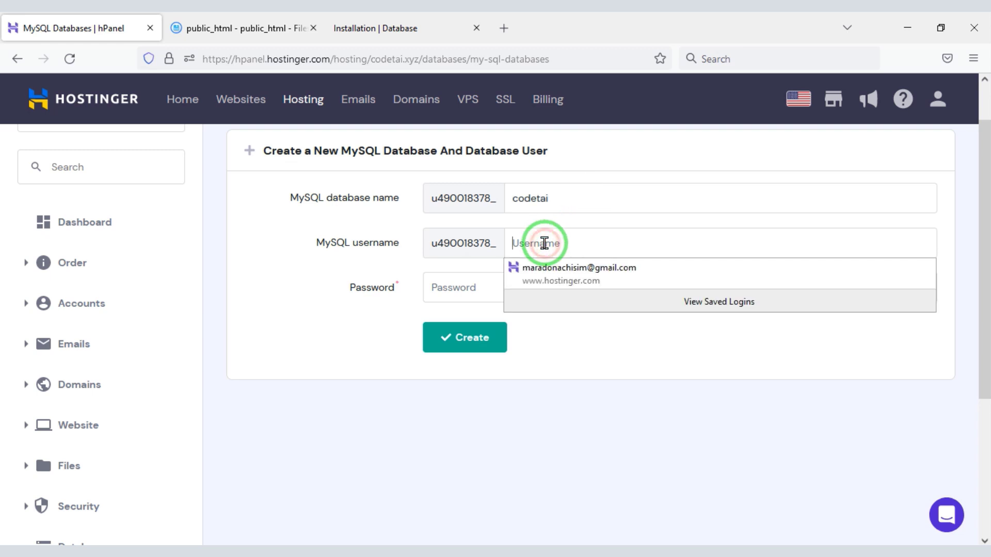
text(usercodetai)
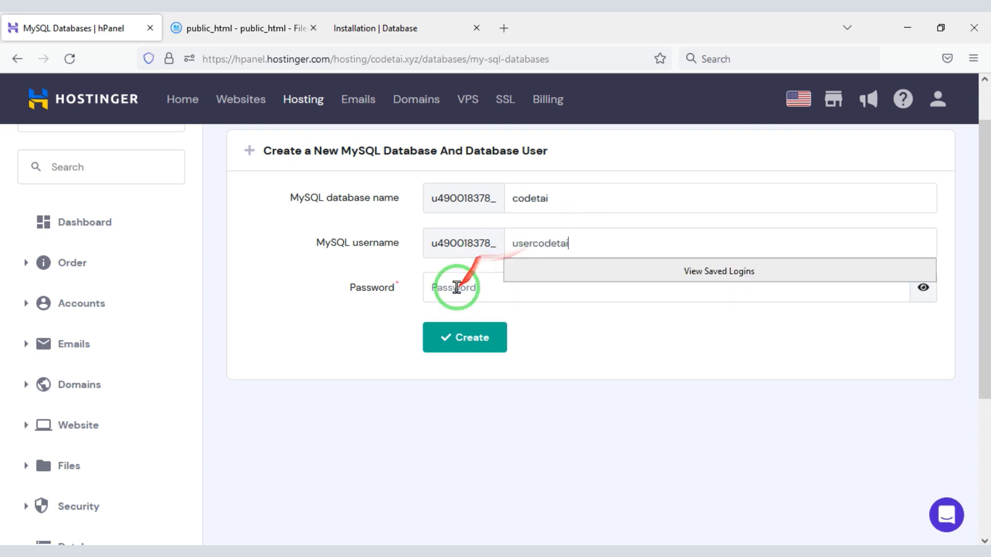
click(457, 287)
click(880, 288)
Copy the generated password into the installer's database password field, then create the database
drag(563, 294, 410, 285)
key(ctrl+c)
right_click(460, 287)
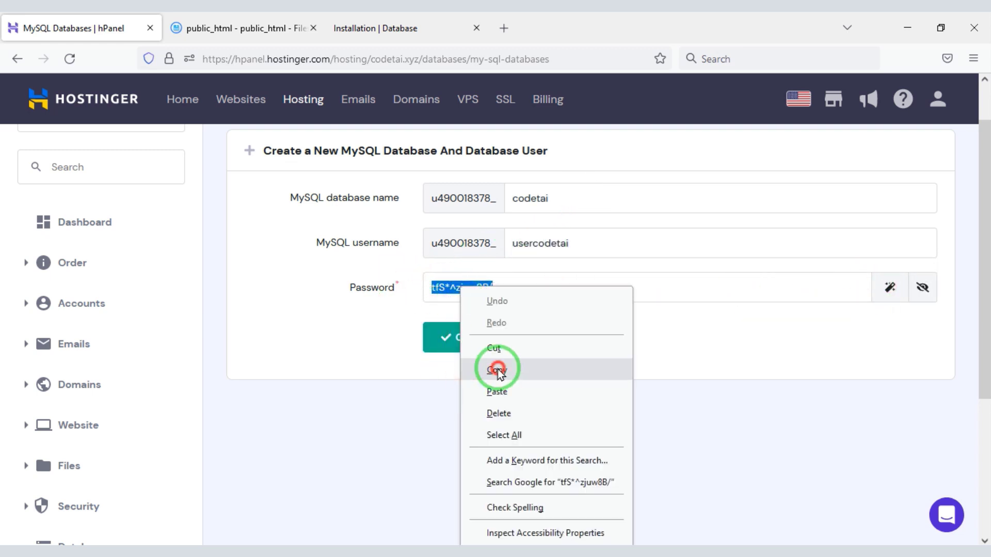
click(497, 370)
click(418, 28)
right_click(464, 398)
click(518, 263)
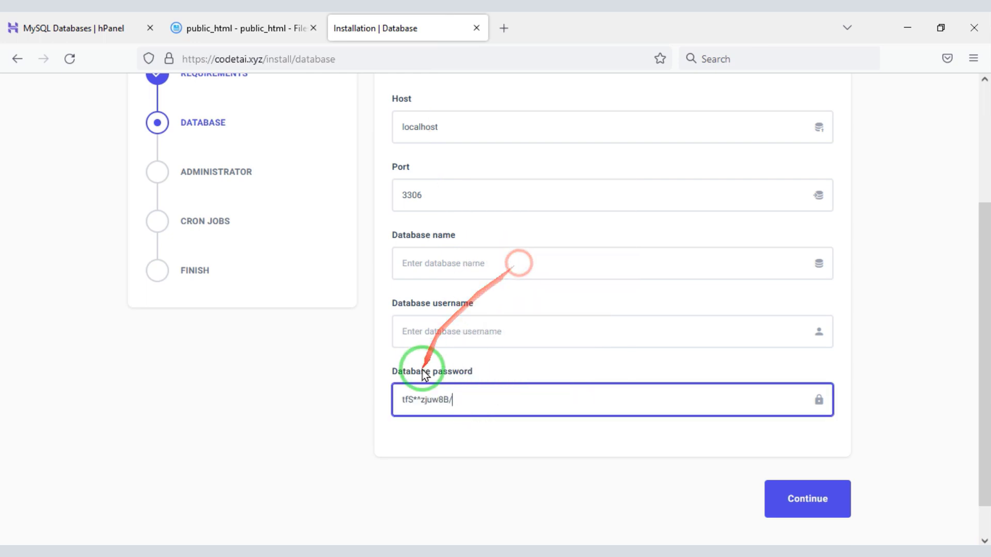
click(287, 28)
click(44, 28)
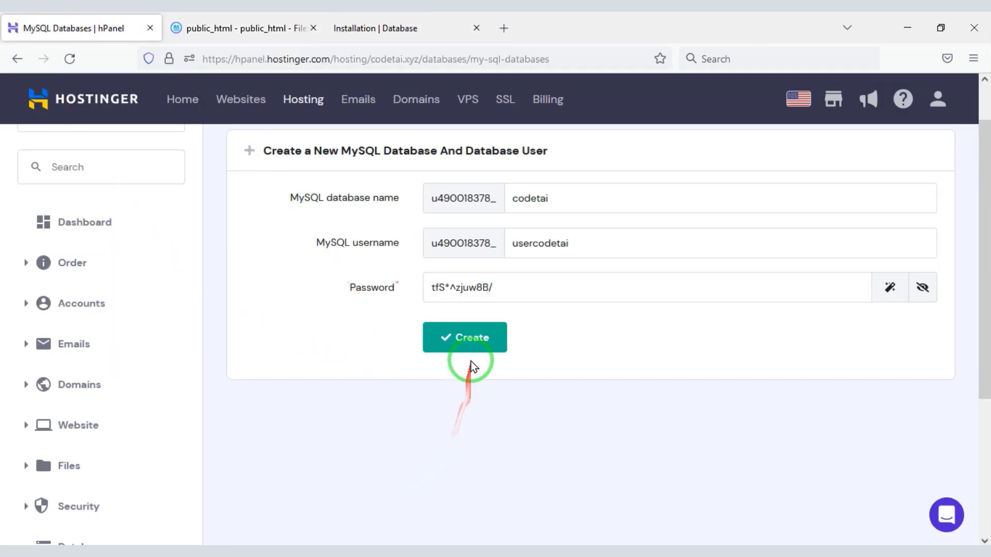
click(465, 338)
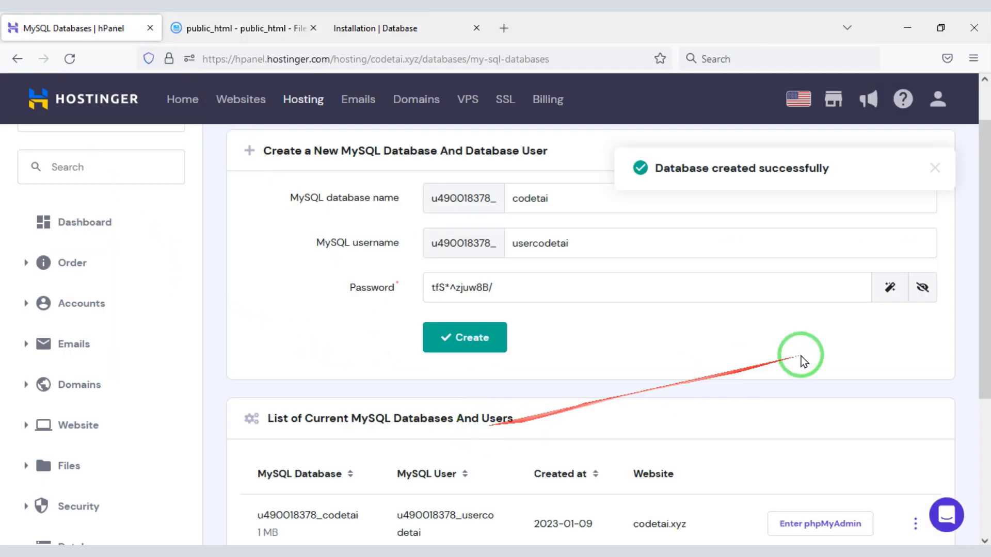
drag(985, 276, 986, 359)
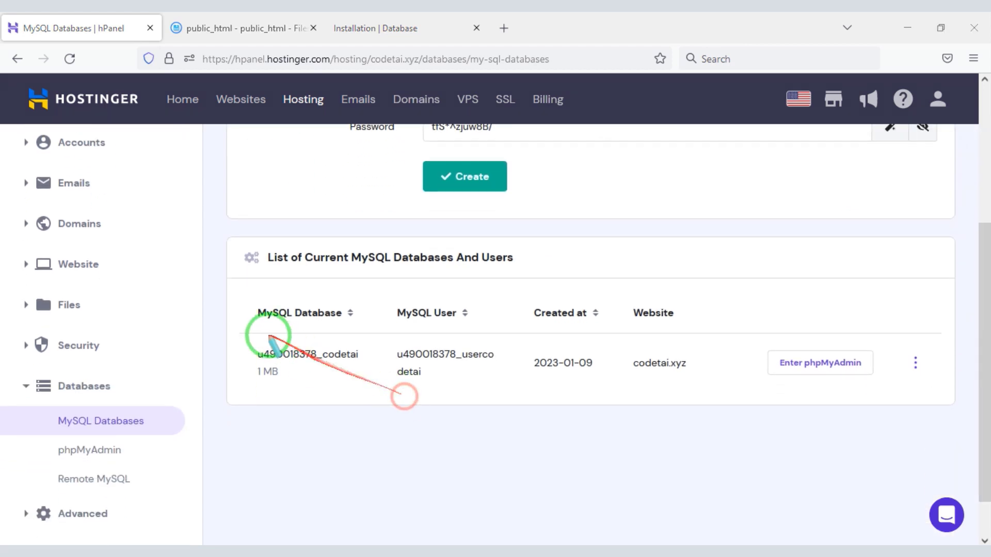
Copy the database name codetai from hPanel into the installer's Database name field
mouse_move(244, 339)
mouse_down()
mouse_move(393, 377)
mouse_move(929, 420)
mouse_move(947, 392)
mouse_up()
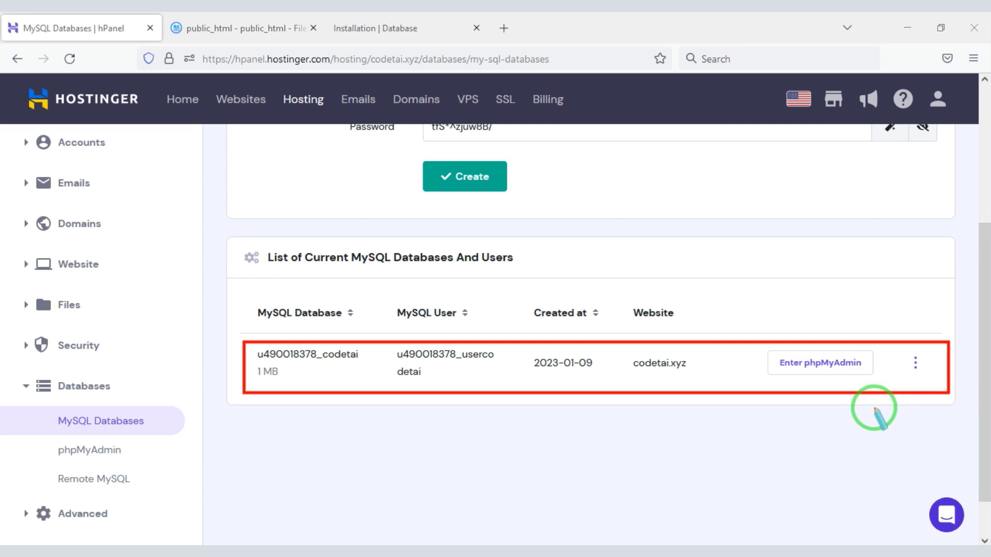
key(Escape)
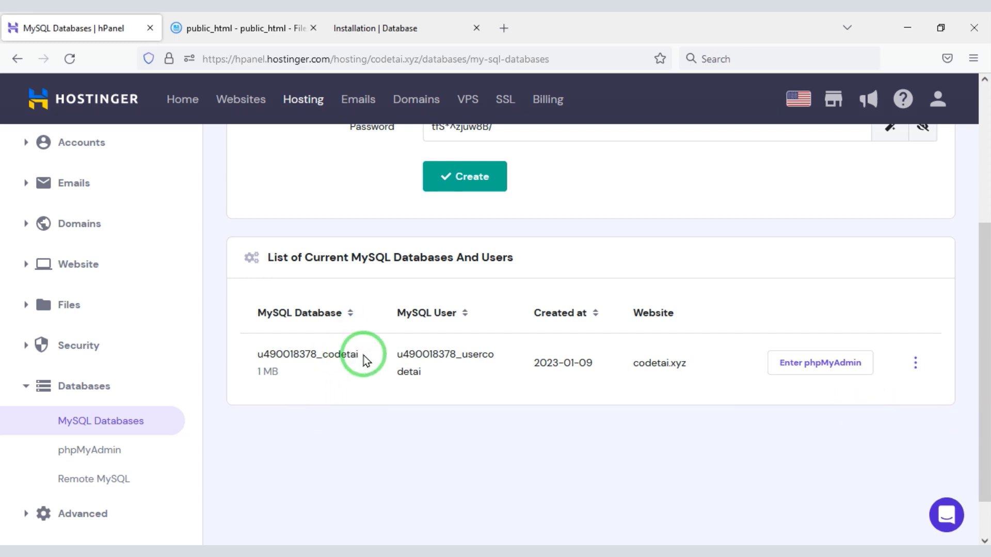
drag(366, 360, 268, 359)
right_click(278, 364)
click(294, 377)
click(385, 27)
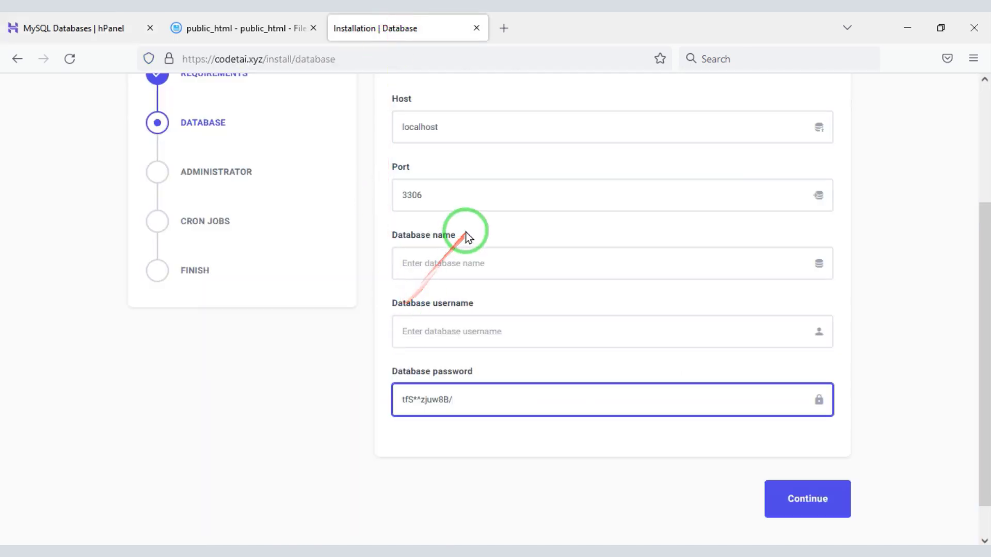
right_click(455, 261)
click(477, 363)
Copy the database user usercodetai into the installer's username field and continue
click(78, 28)
click(433, 371)
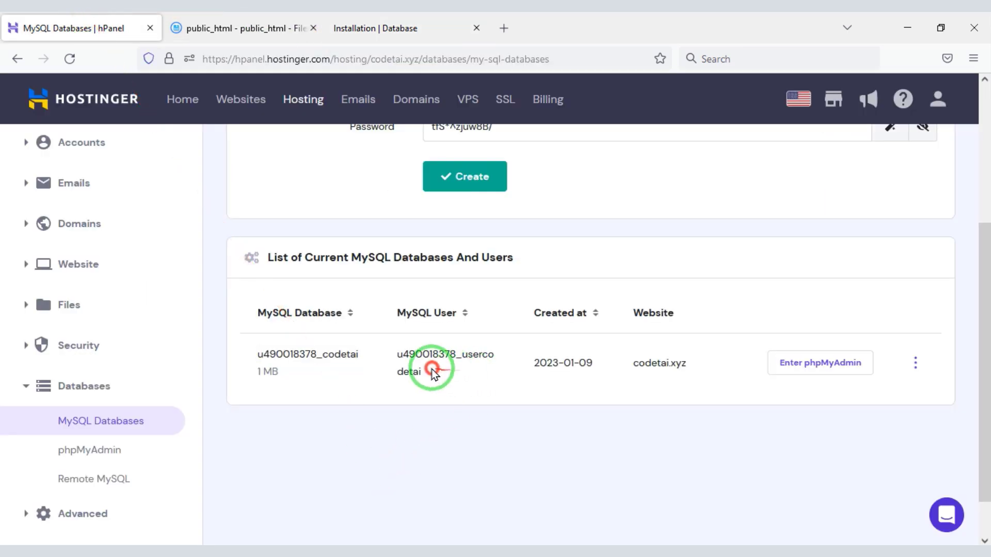
drag(433, 372, 398, 354)
right_click(400, 356)
click(418, 373)
click(384, 26)
right_click(434, 331)
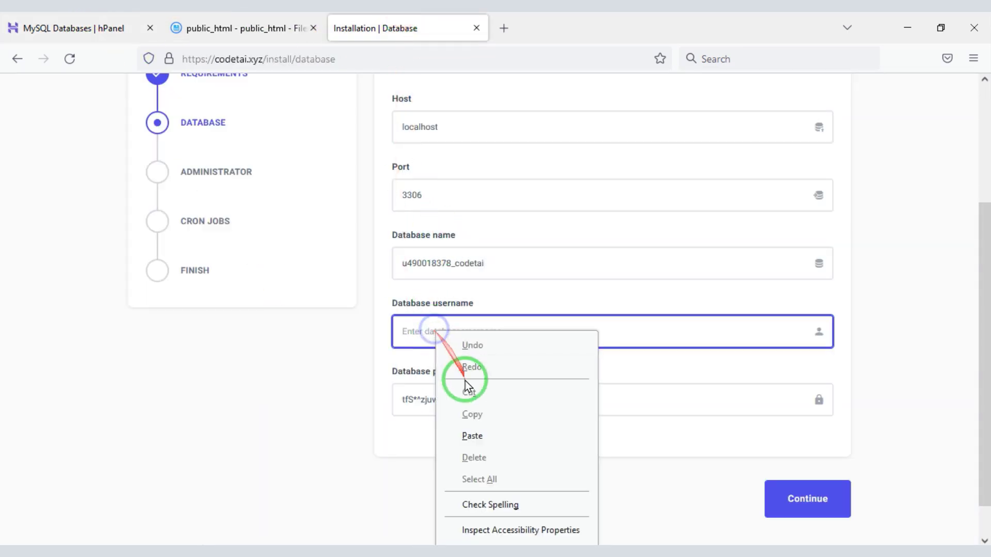
click(473, 436)
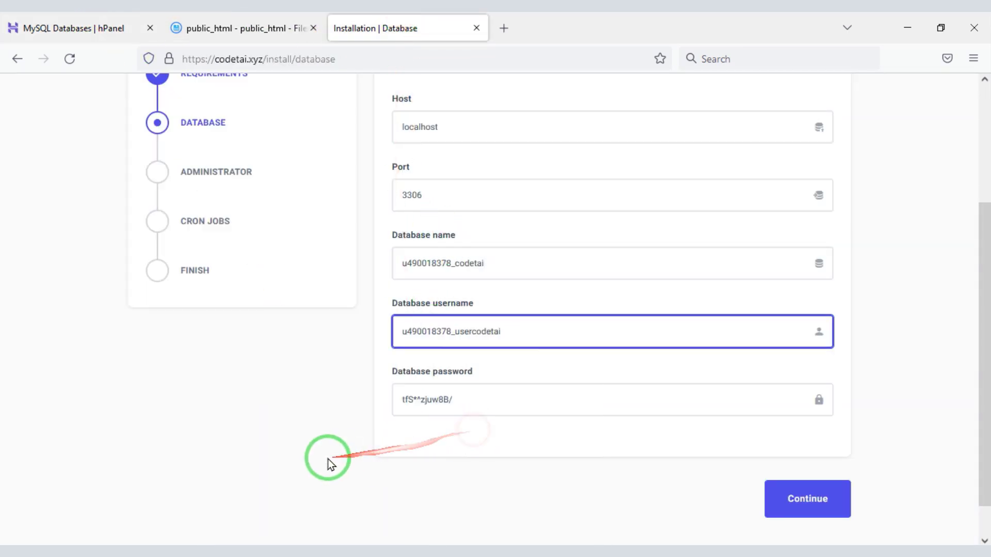
click(807, 504)
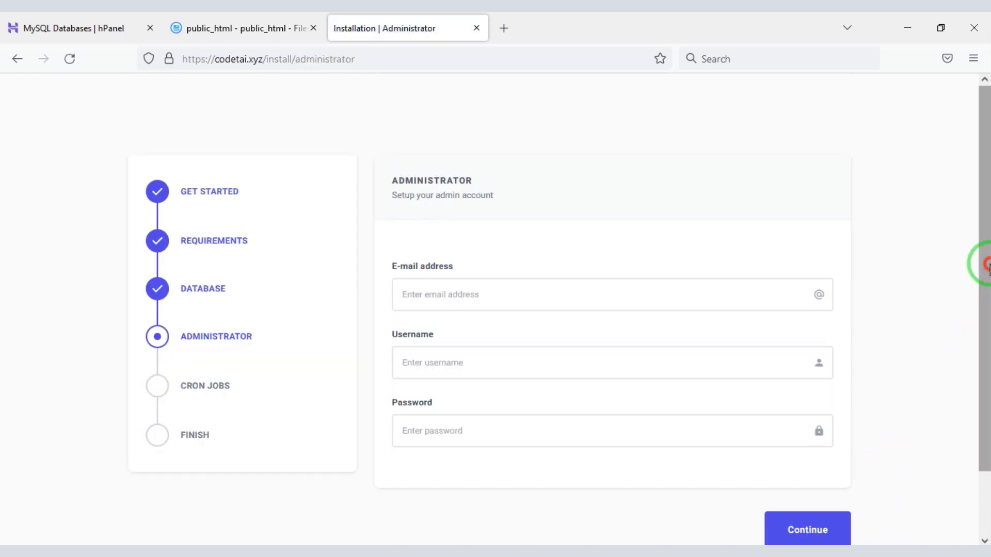
scroll(671, 237, down, 1)
mouse_move(369, 209)
mouse_down()
mouse_move(593, 321)
mouse_move(869, 416)
mouse_move(850, 464)
mouse_up()
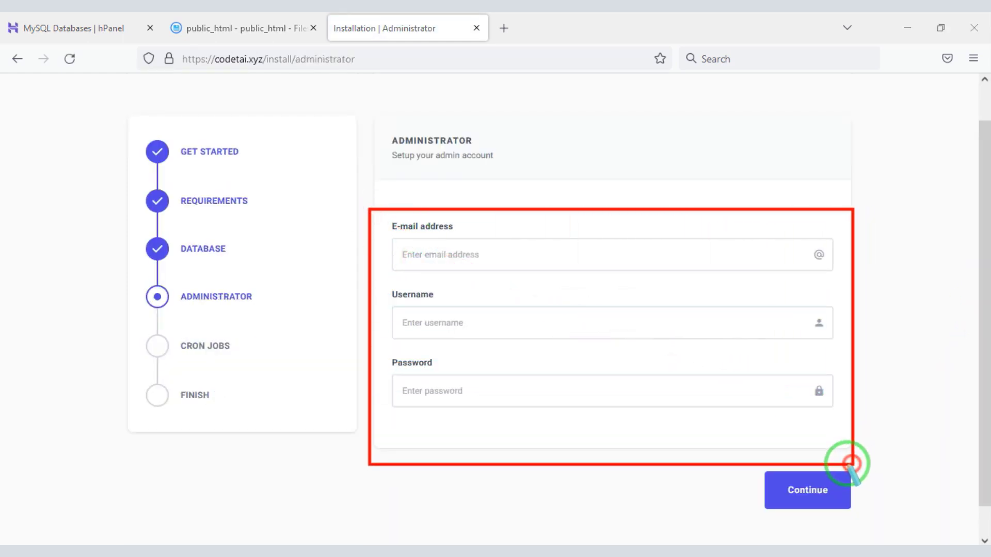
Fill the Administrator form with the admin e-mail, username and password, then continue
right_click(654, 453)
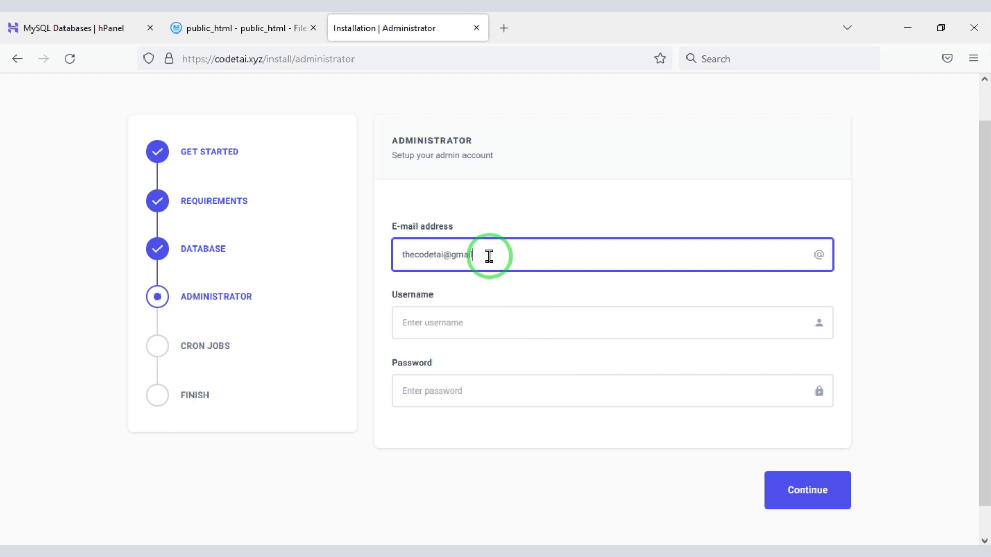
click(467, 336)
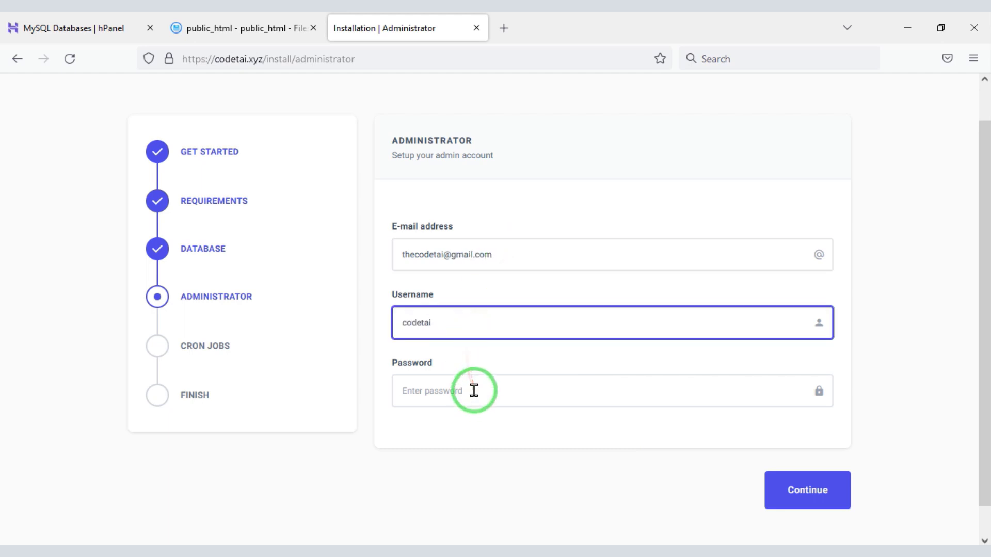
click(473, 390)
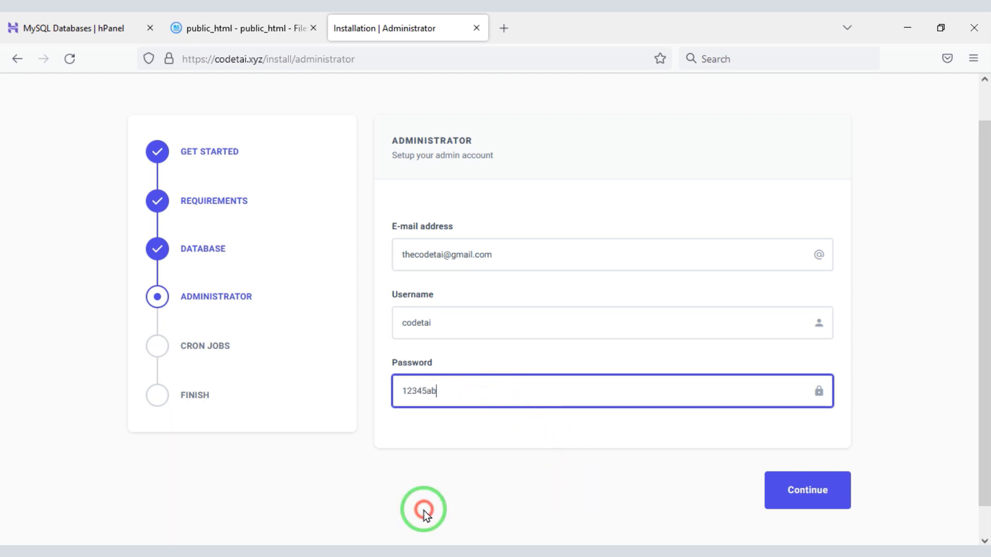
click(808, 495)
drag(983, 289, 987, 391)
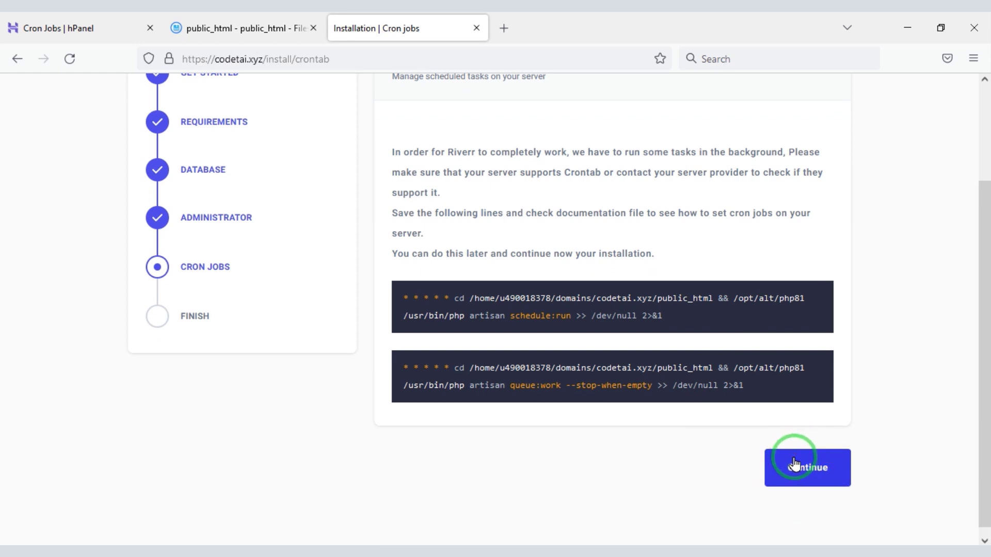
Finish the installation and view the marketplace homepage, toggling dark and light mode
click(797, 467)
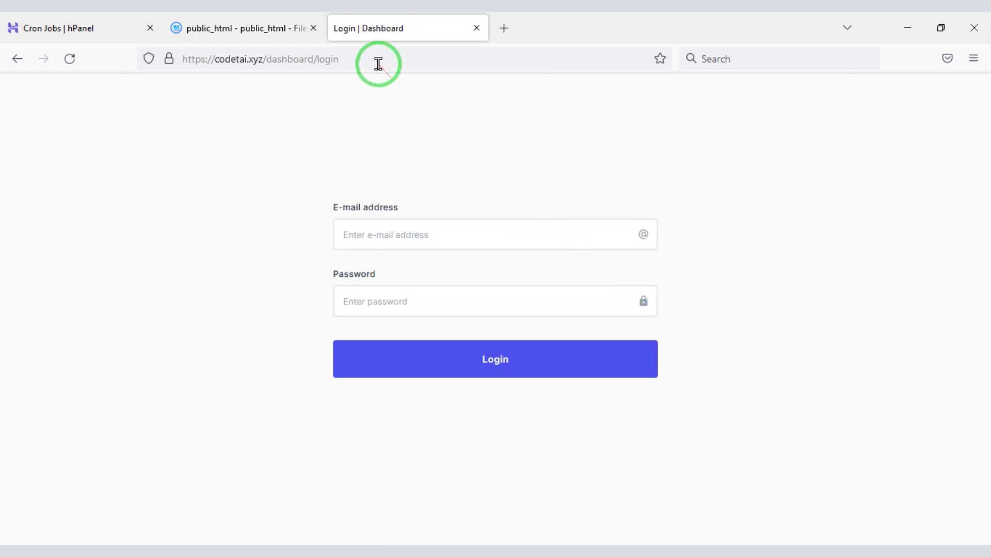
drag(379, 64, 264, 73)
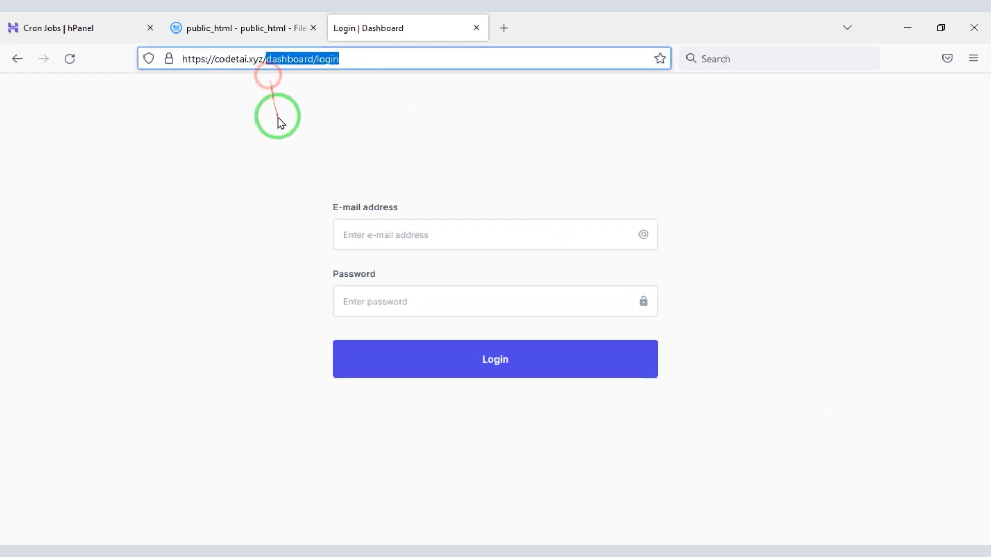
key(BackSpace)
key(Return)
drag(985, 230, 983, 539)
click(763, 341)
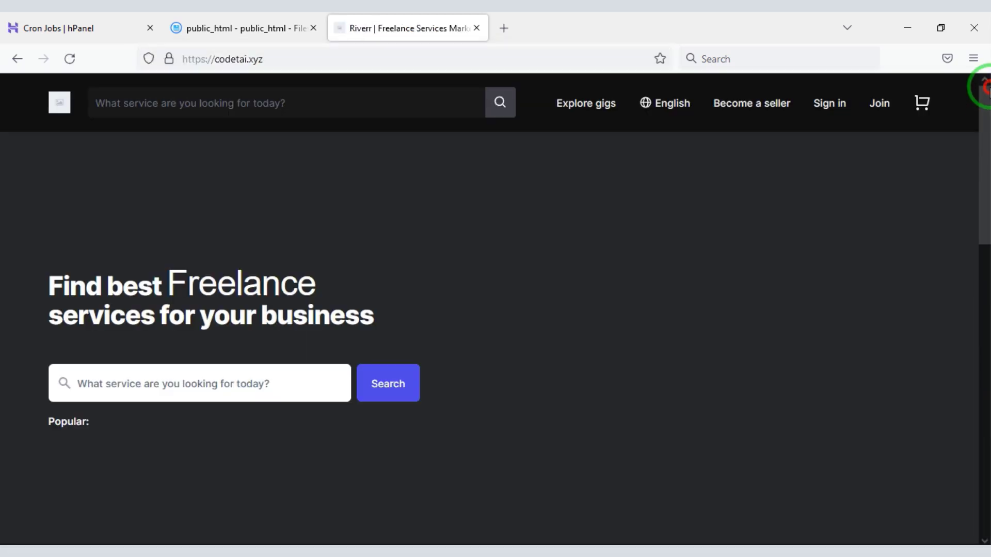
click(755, 341)
Sign in at /dashboard/login with the admin e-mail and password
click(362, 58)
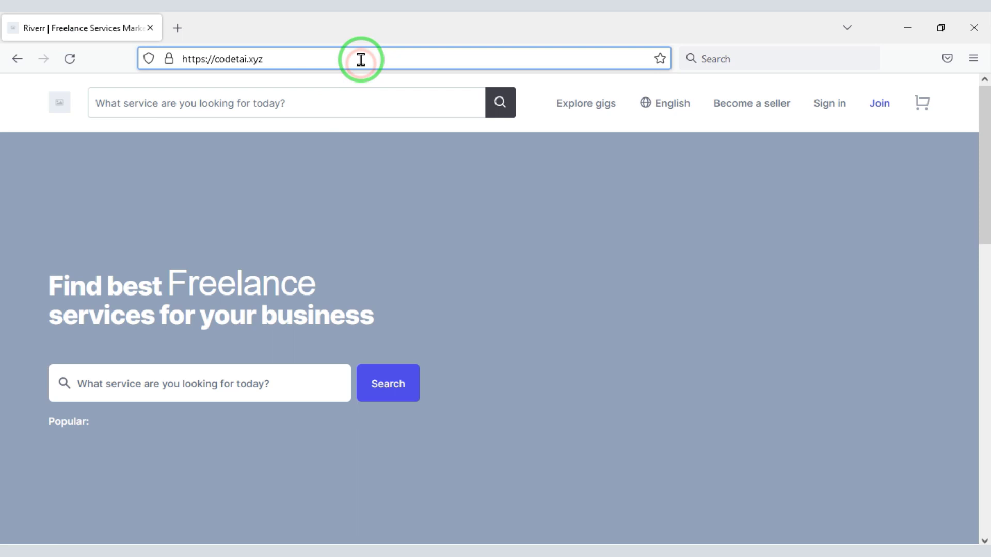
text(/da)
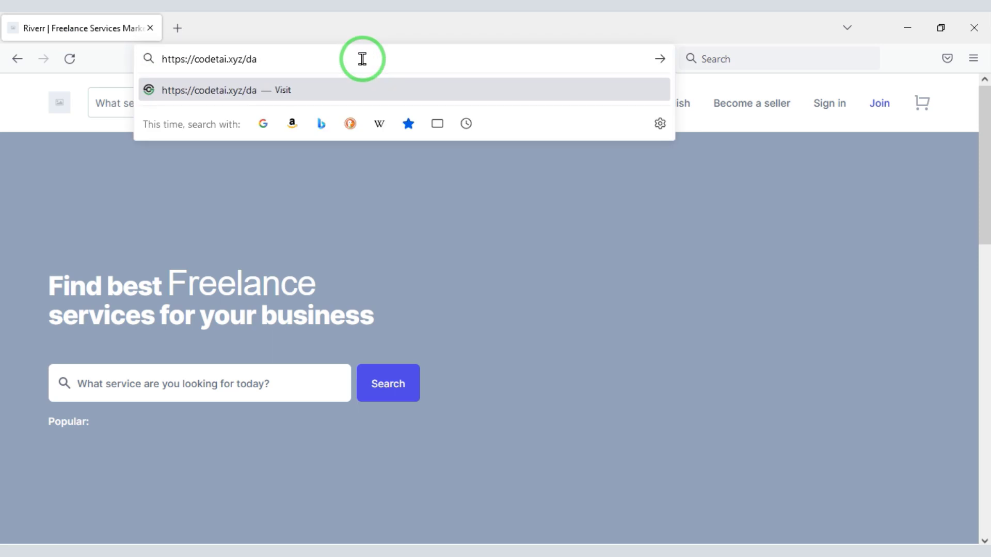
text(shboard/login)
key(Return)
click(387, 230)
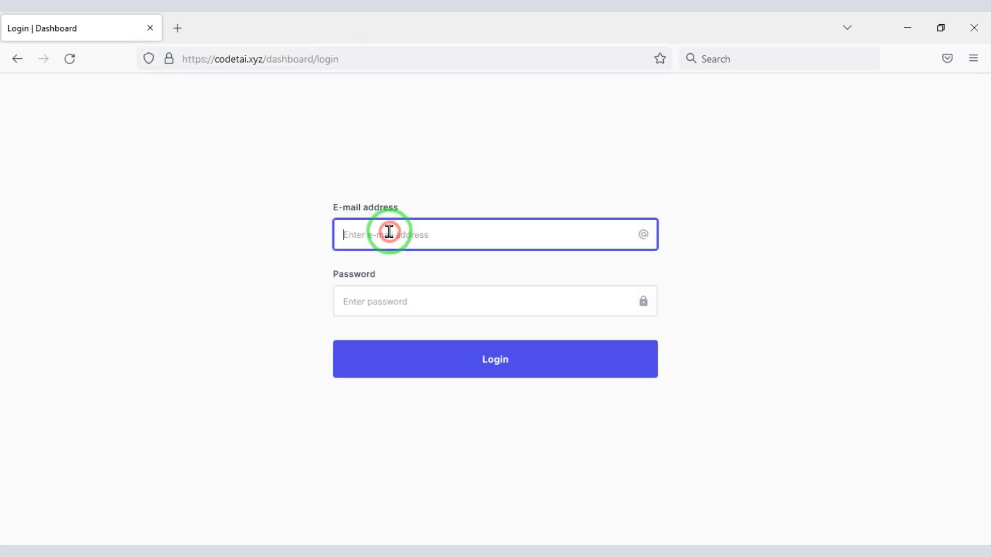
click(418, 302)
text(••)
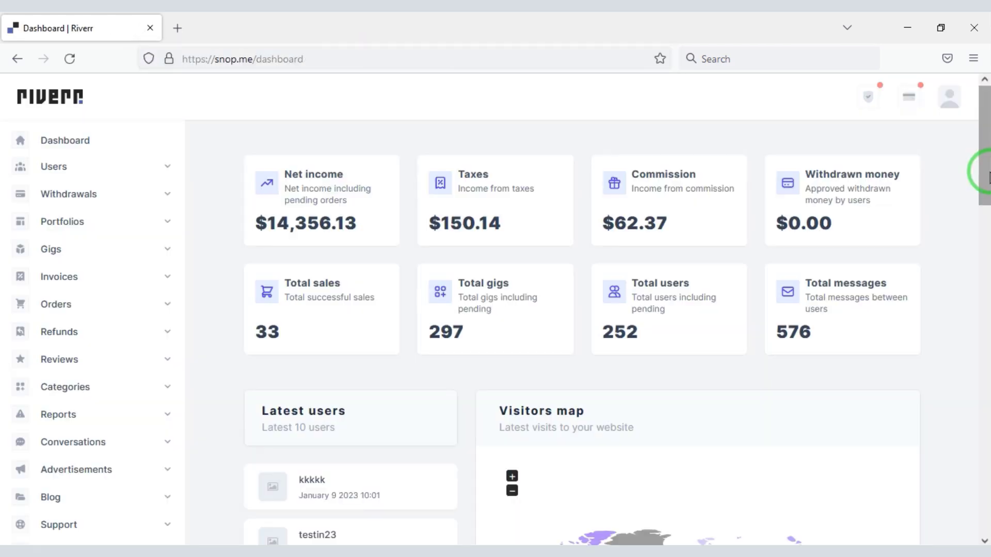
drag(980, 172, 979, 31)
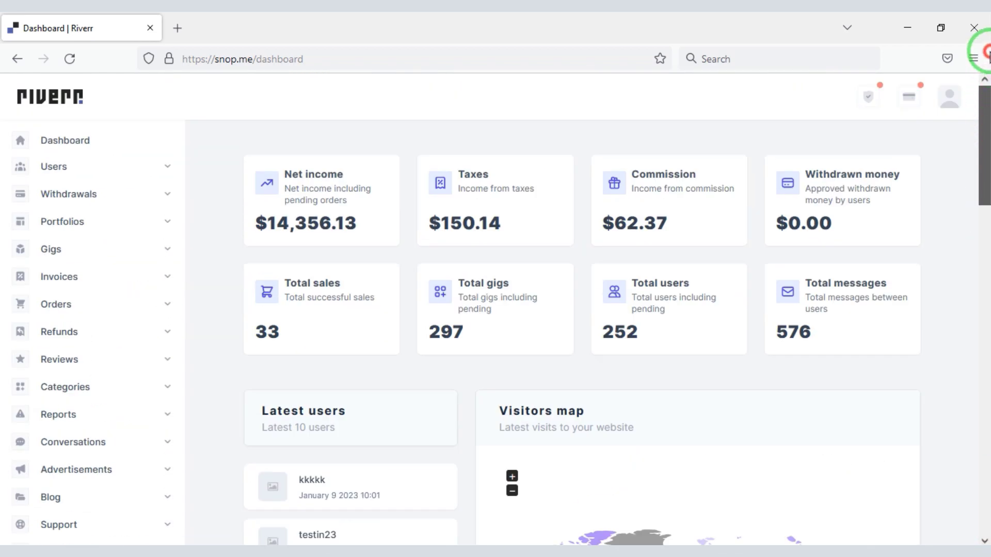
Browse all users and show the first user's actions
click(152, 174)
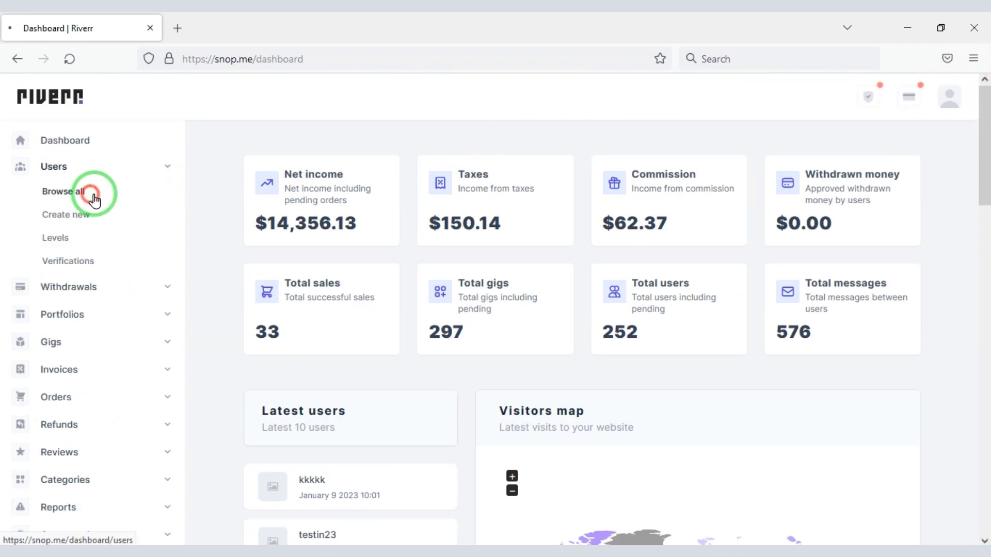
click(93, 192)
mouse_move(980, 177)
mouse_down()
mouse_move(981, 361)
mouse_move(980, 214)
mouse_move(967, 195)
mouse_up()
click(895, 259)
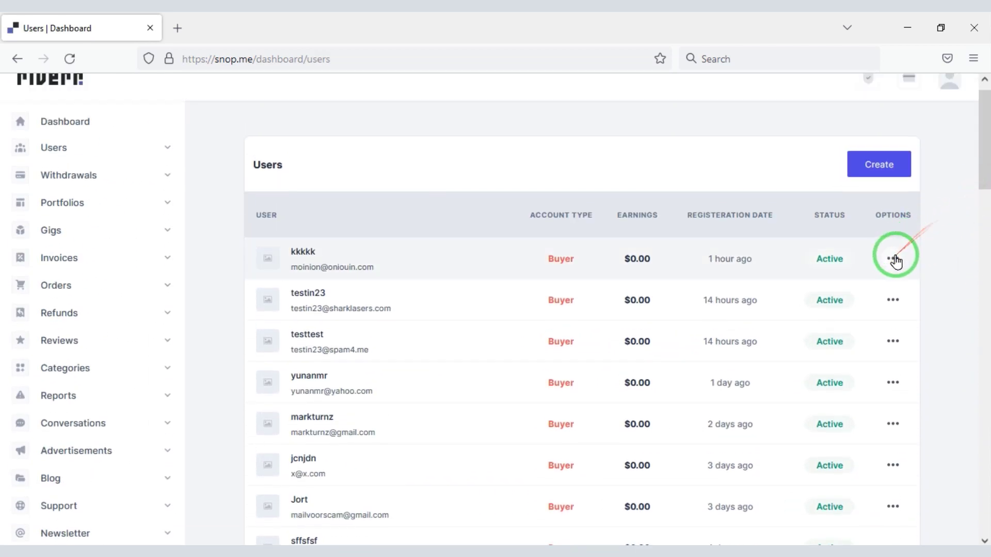
click(895, 259)
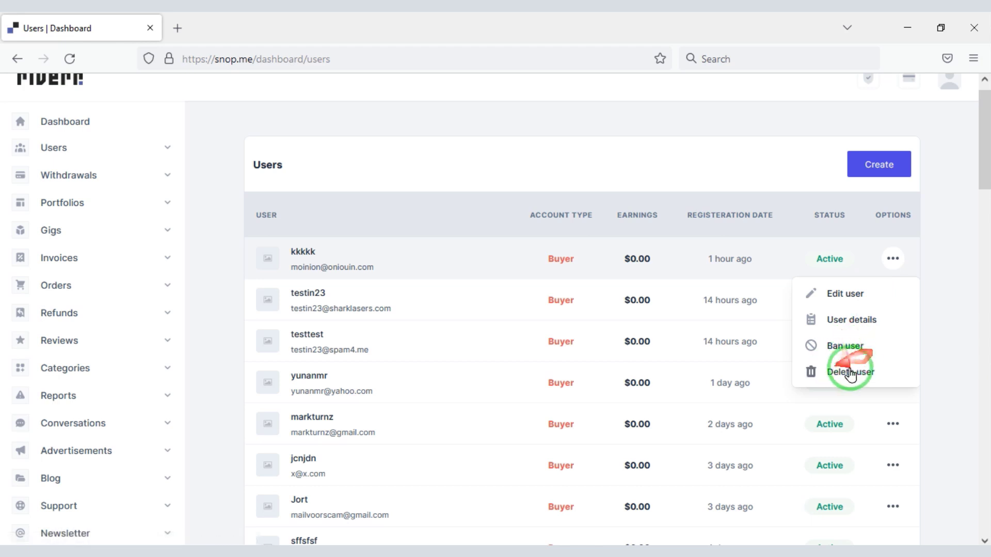
View the withdrawals history and the first withdrawal's payment actions
click(132, 175)
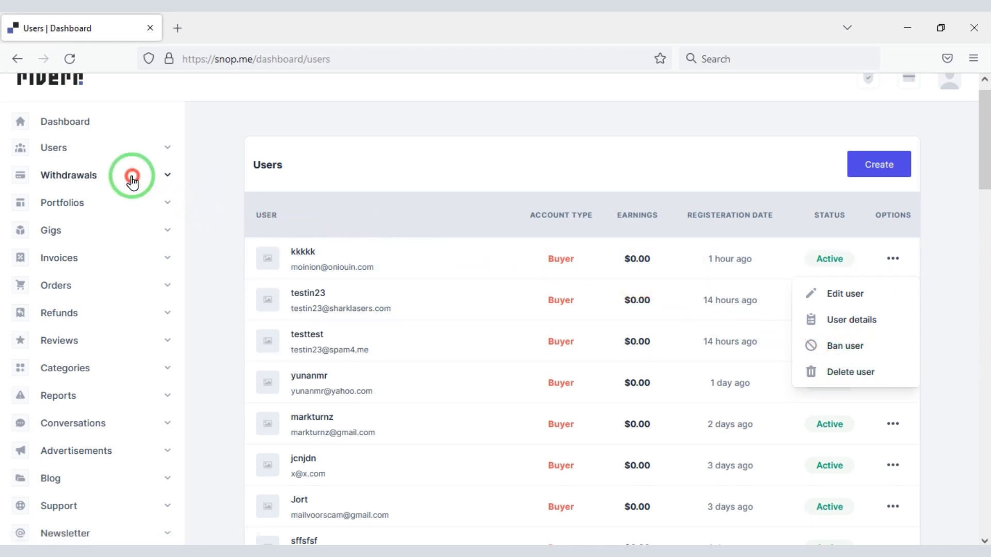
click(101, 207)
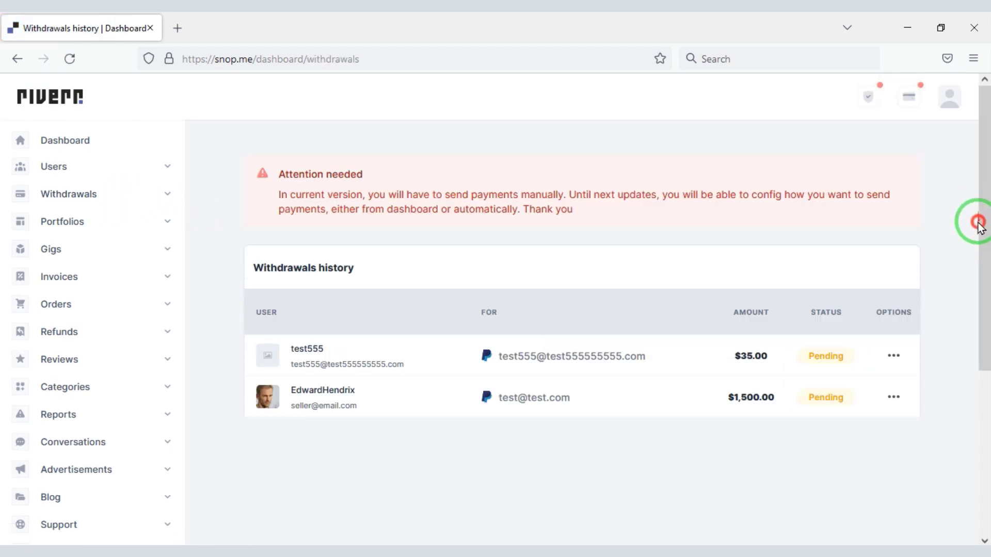
click(893, 352)
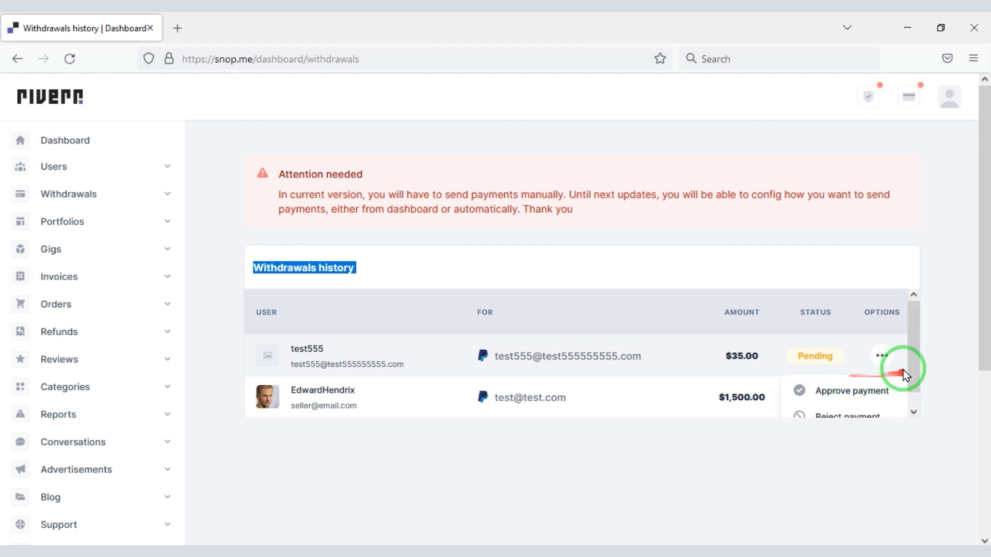
scroll(914, 370, down, 1)
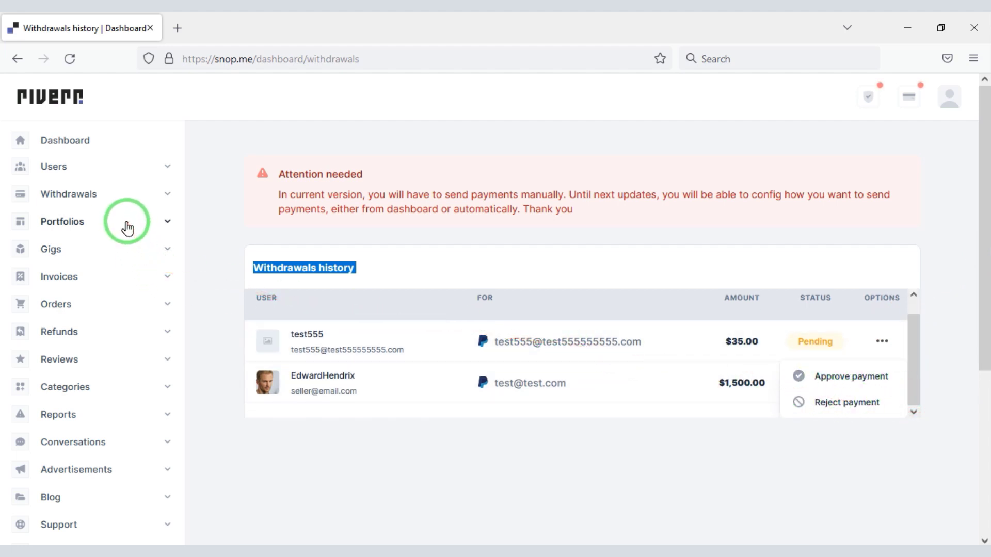
Browse all portfolios and show the portfolio entry's actions
click(127, 223)
click(74, 247)
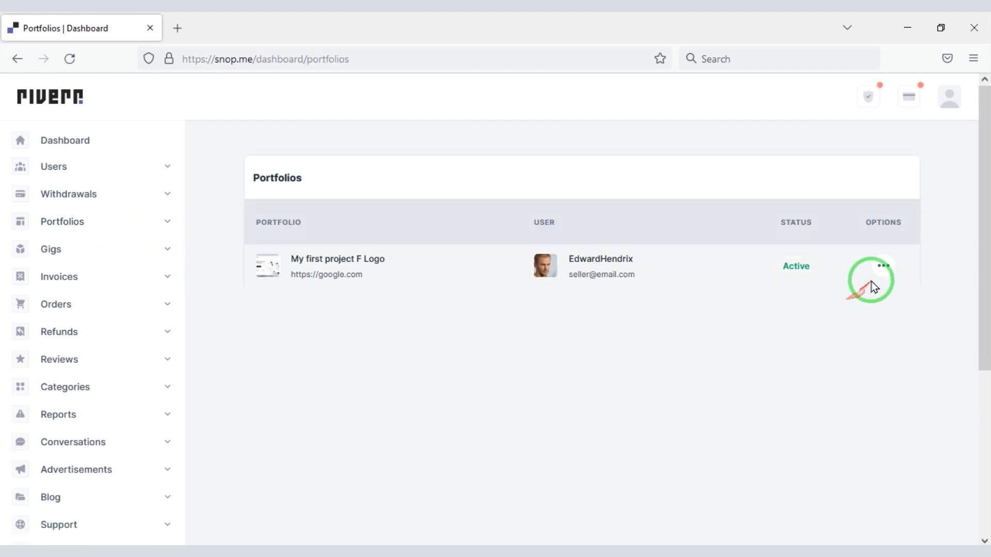
click(880, 268)
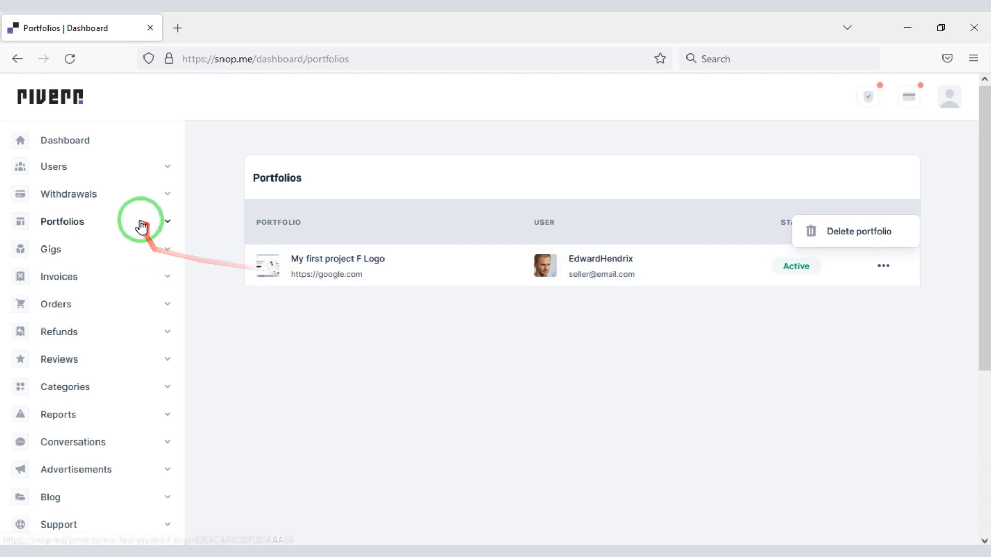
Open the Gigs > Browse all list
click(106, 250)
click(74, 283)
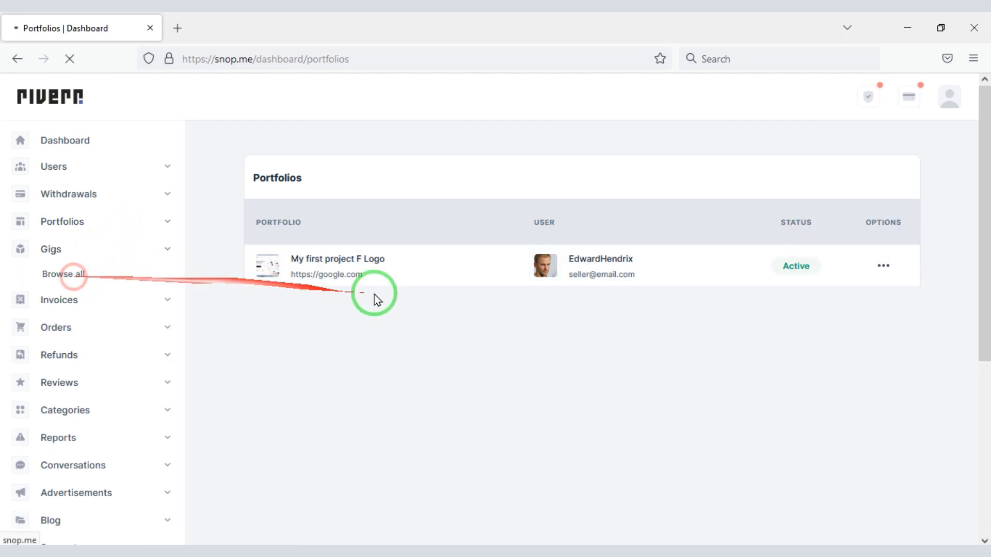
click(987, 209)
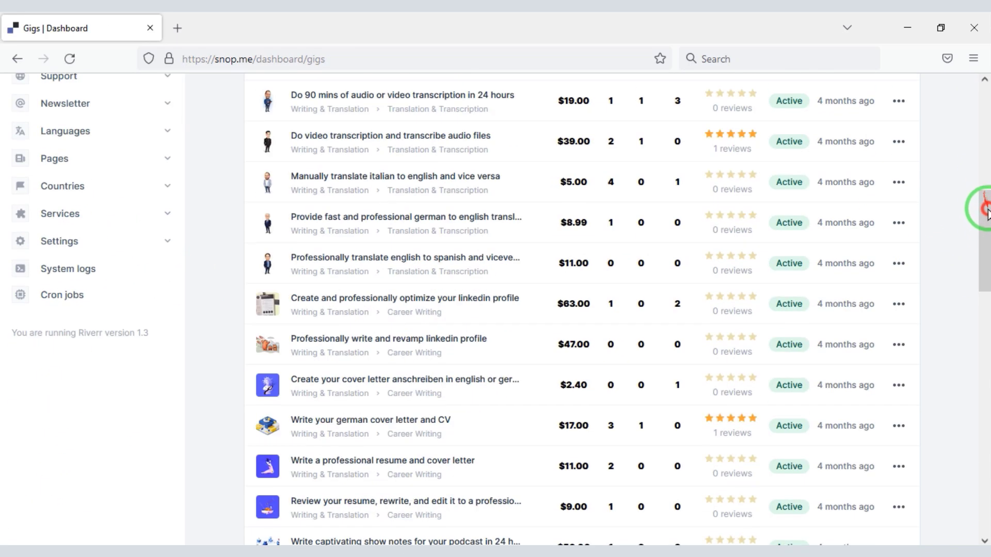
View the first gig's analytics, then check the invoices list and the first invoice's options
drag(987, 243, 984, 150)
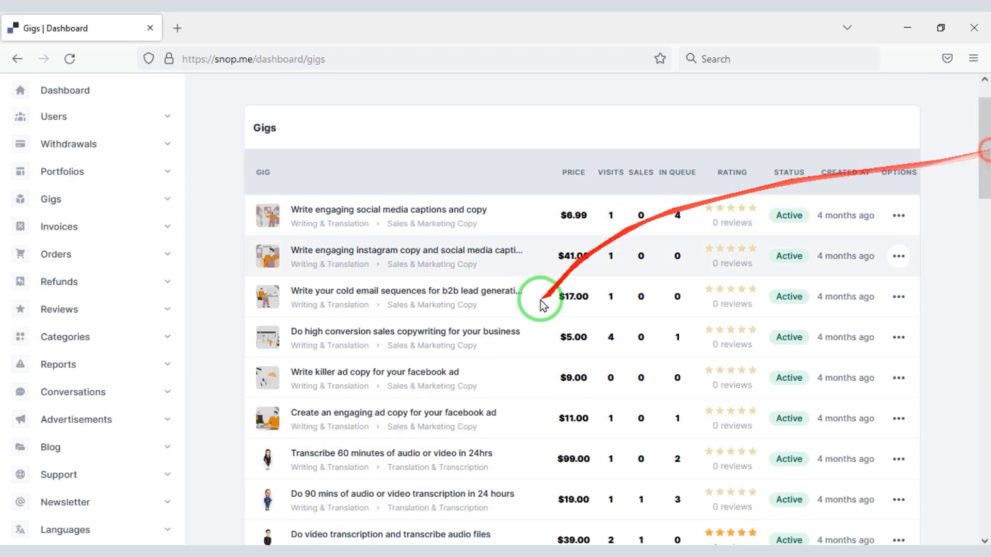
click(899, 215)
click(853, 277)
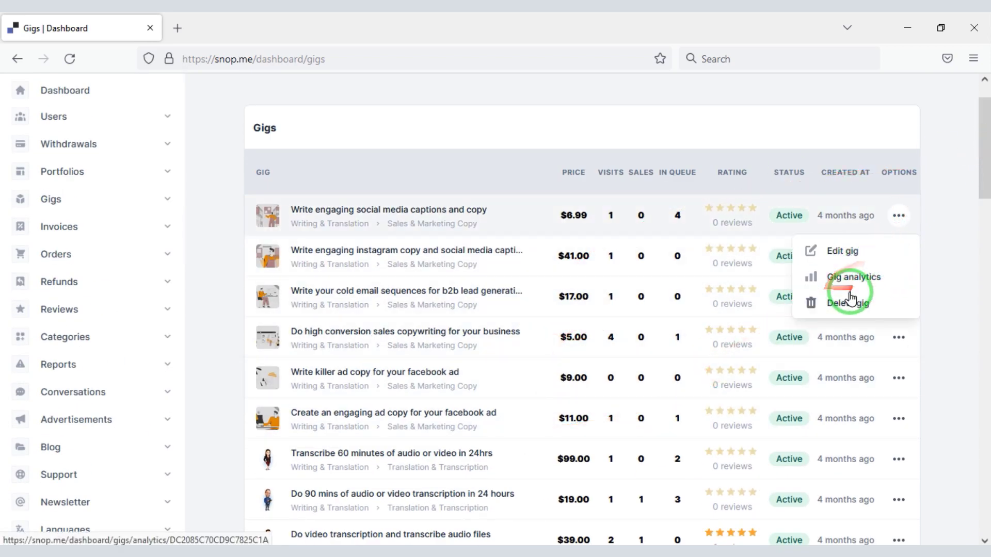
click(86, 238)
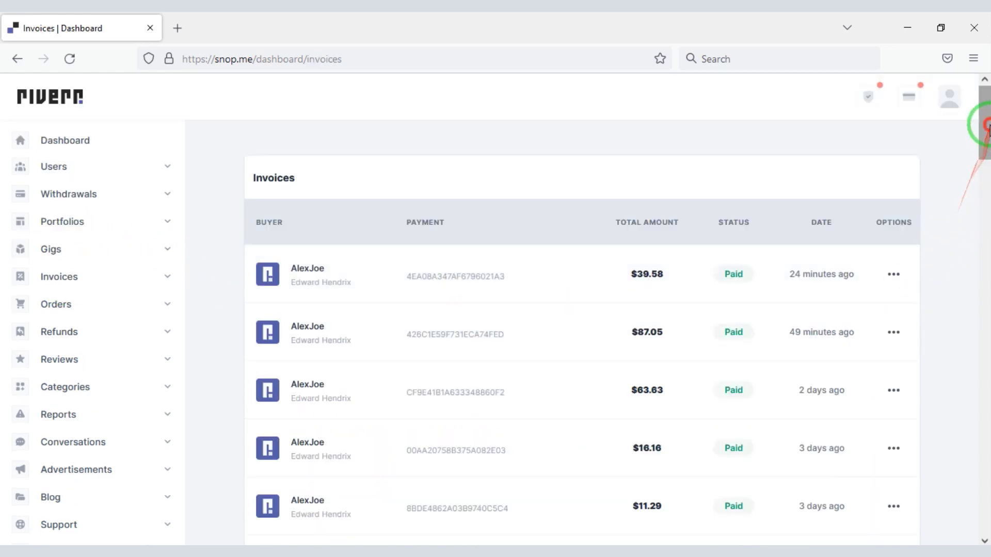
mouse_move(983, 122)
mouse_down()
mouse_move(976, 182)
mouse_move(980, 131)
mouse_up()
click(894, 253)
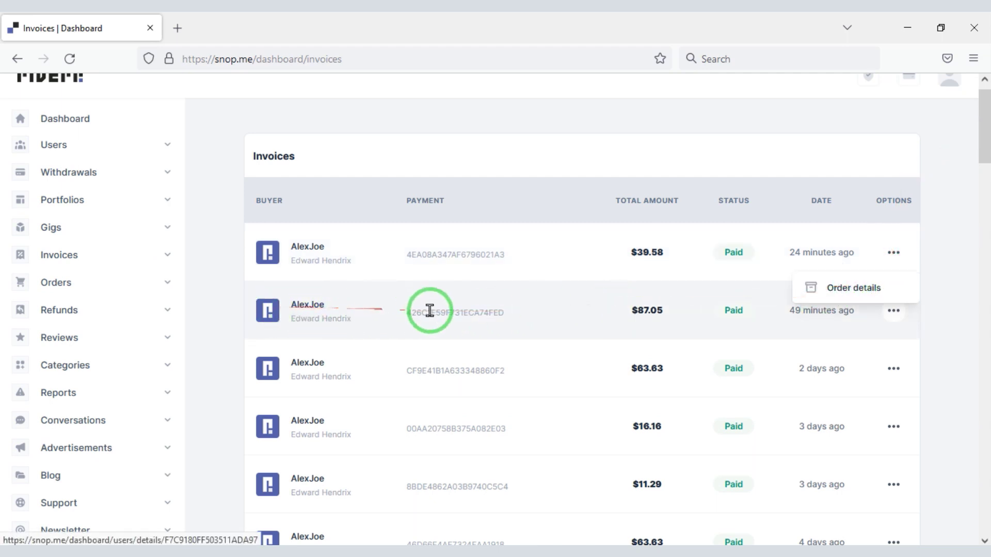
Browse all orders and inspect the first order's options
click(100, 284)
click(68, 310)
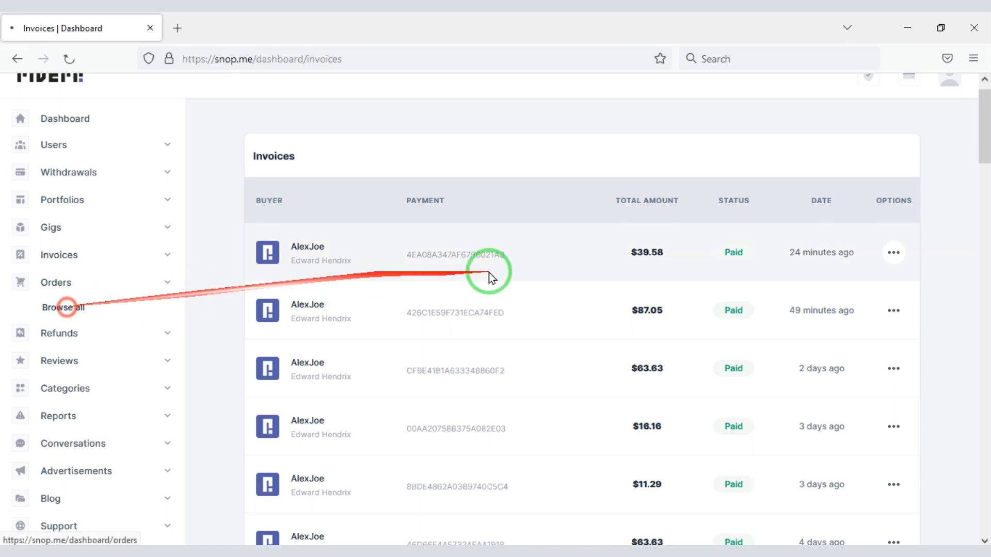
mouse_move(985, 166)
mouse_down()
mouse_move(983, 288)
mouse_move(986, 155)
mouse_up()
click(893, 266)
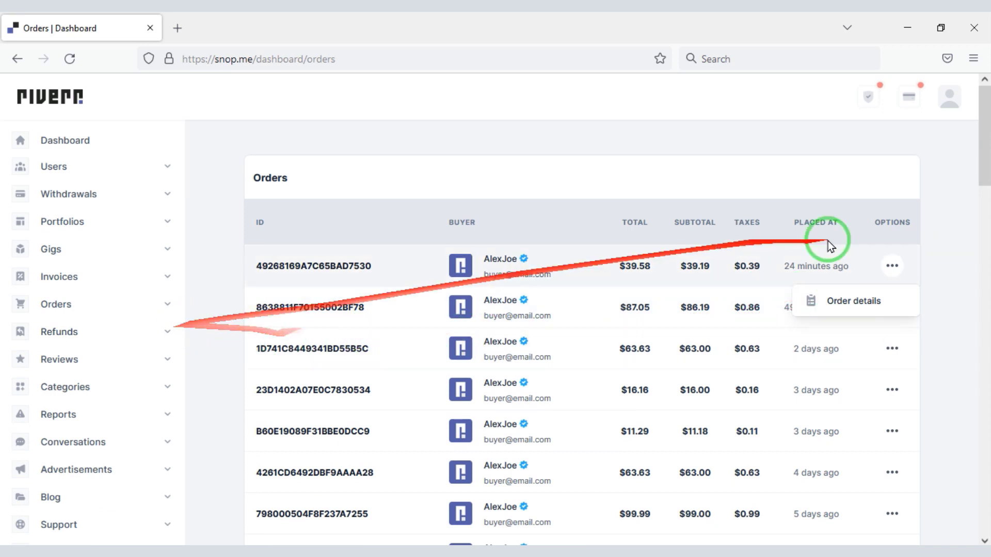
drag(983, 166, 985, 175)
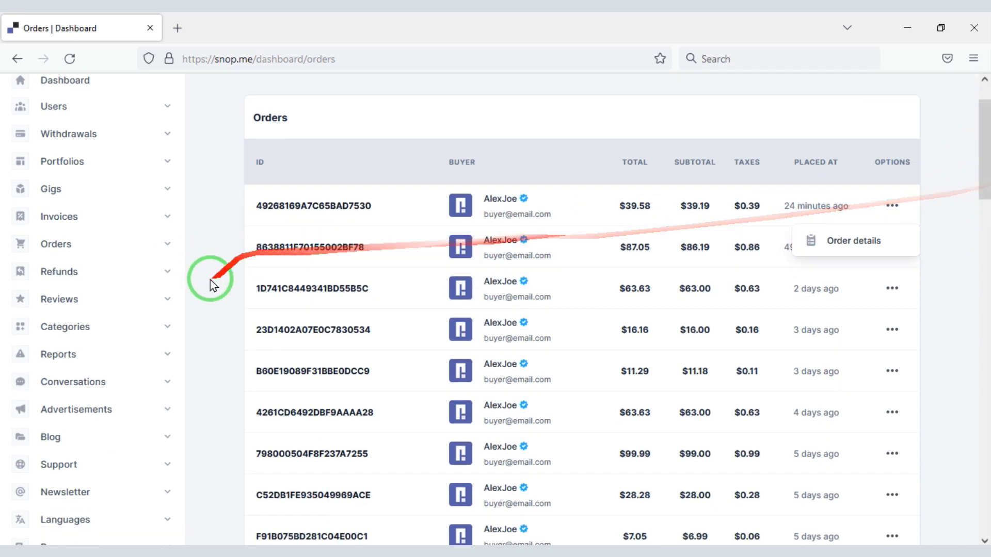
Show the refund requests list with Approved, Declined and Closed statuses
click(133, 271)
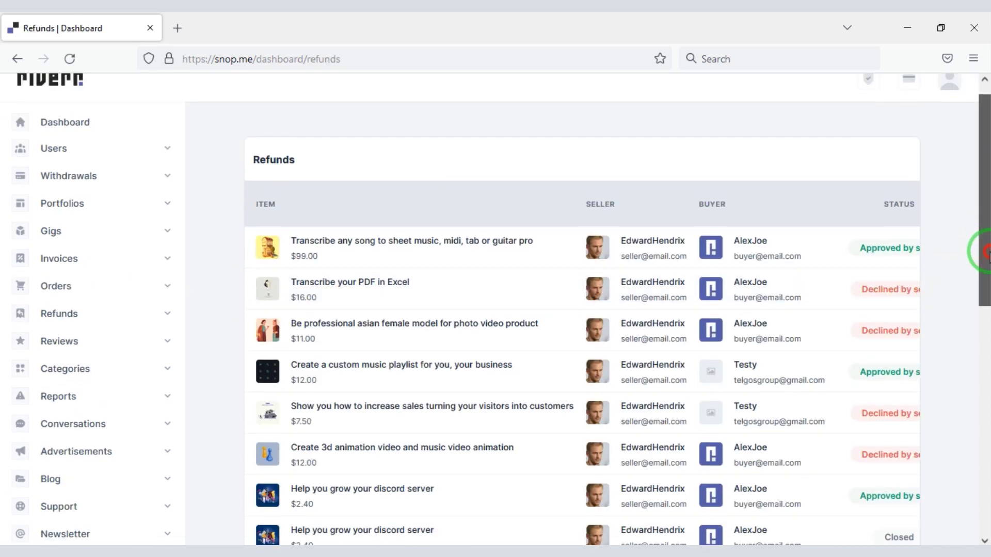
drag(985, 251, 986, 289)
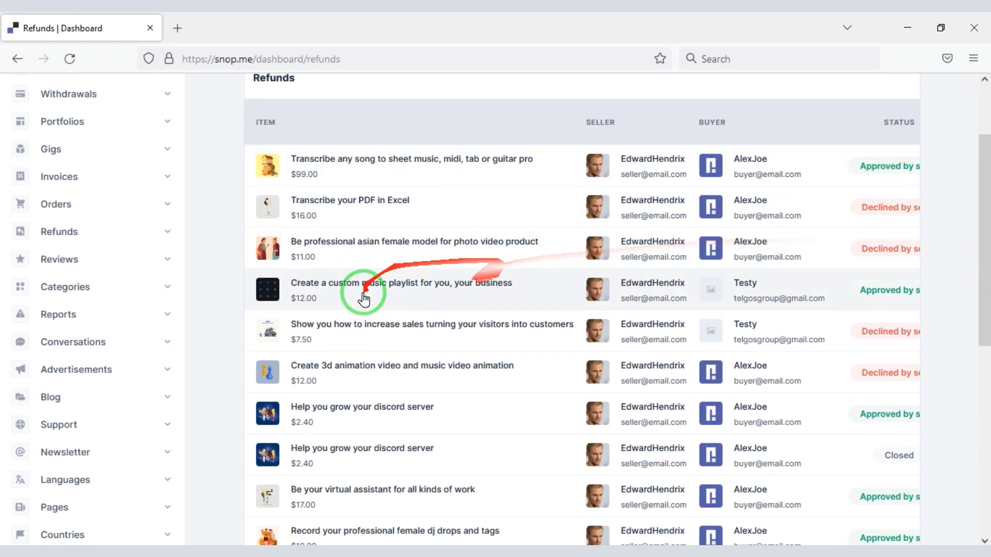
mouse_move(984, 258)
mouse_down()
mouse_move(984, 343)
mouse_move(979, 245)
mouse_up()
click(89, 312)
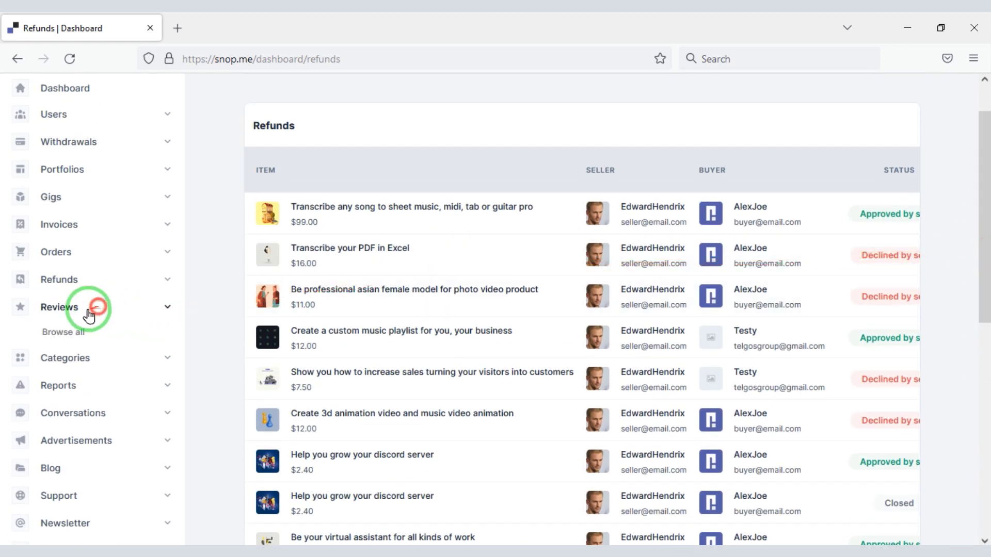
Browse all reviews, then the categories list and its new-category form
drag(63, 332, 520, 341)
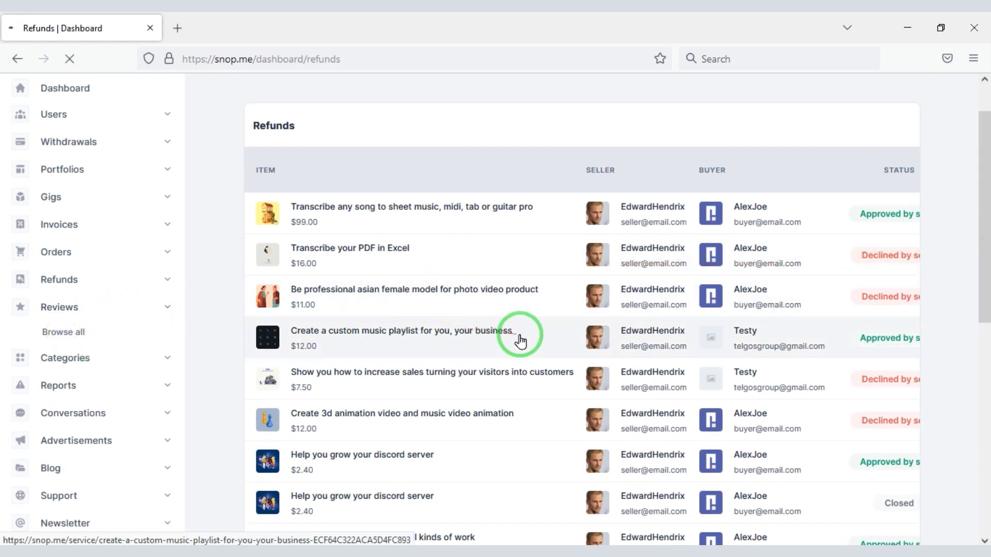
drag(984, 217, 808, 228)
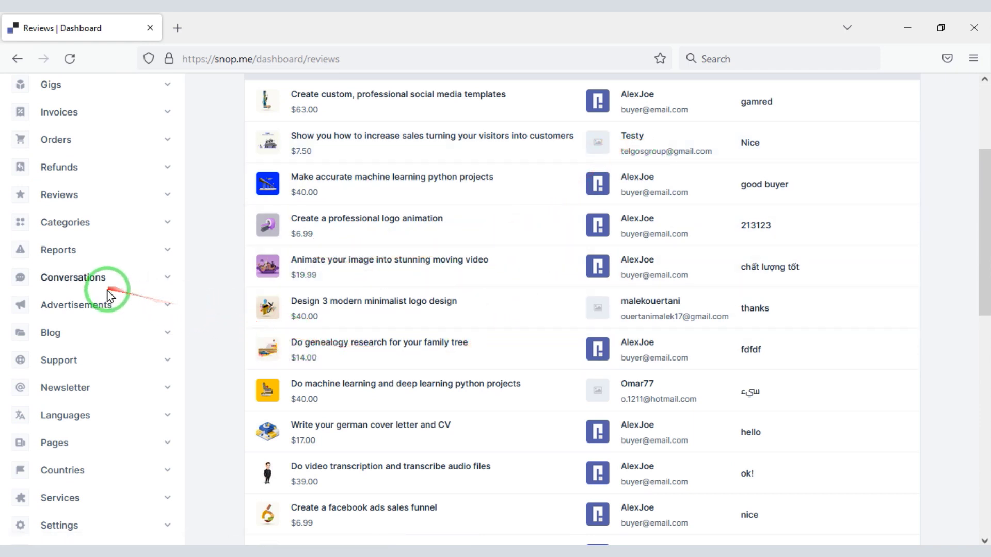
click(110, 225)
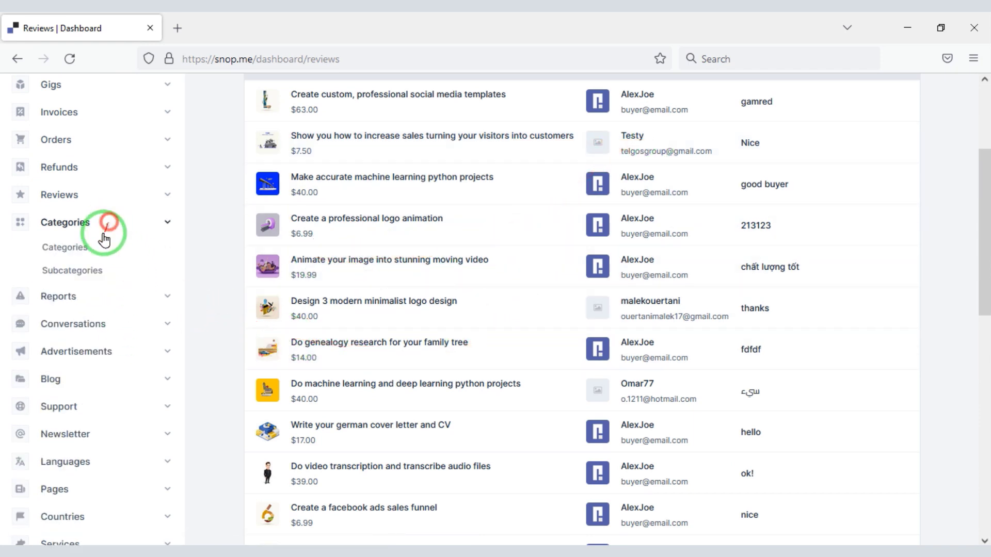
click(71, 250)
drag(982, 232, 983, 203)
click(879, 196)
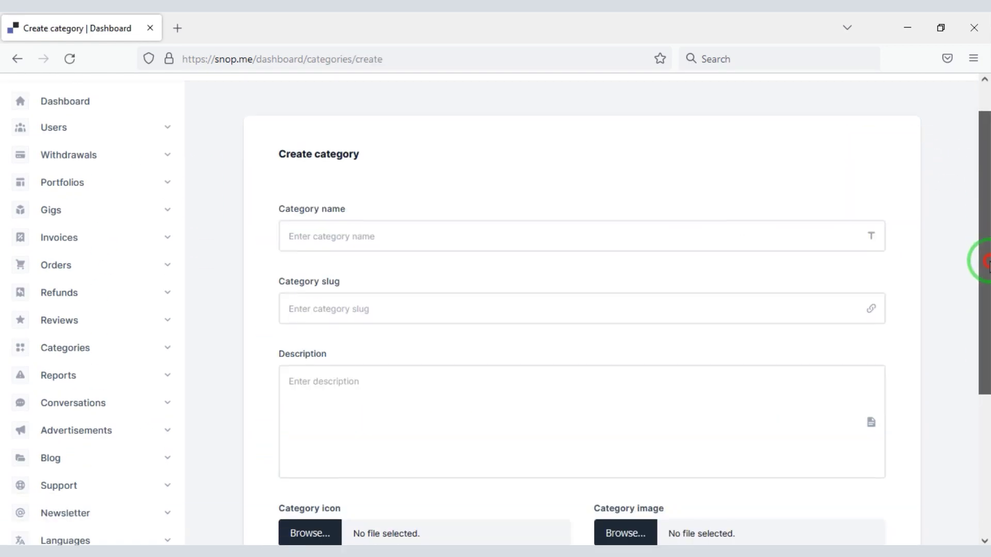
drag(985, 259, 982, 384)
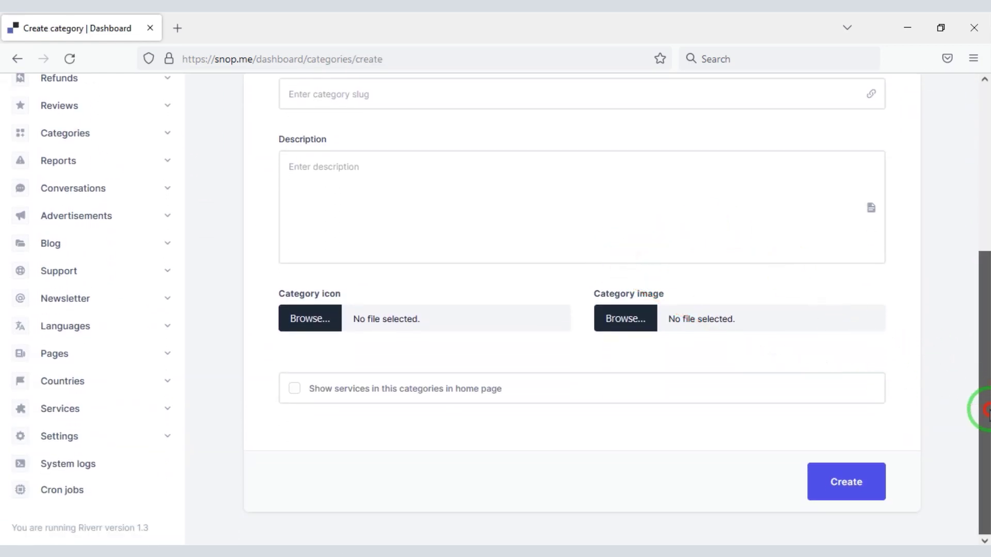
Review the subcategories list and the form for creating a new subcategory
click(90, 139)
click(72, 181)
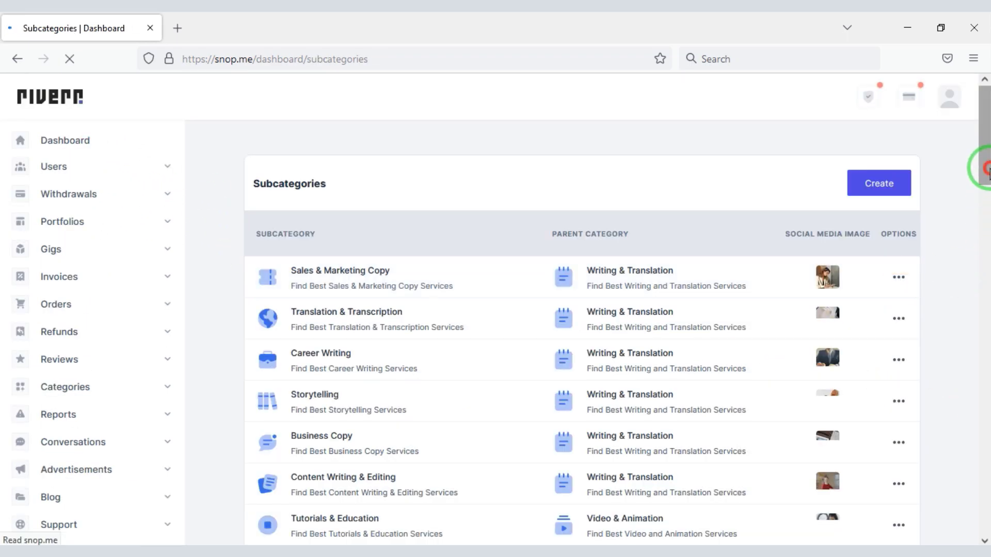
mouse_move(987, 167)
mouse_down()
mouse_move(984, 276)
mouse_move(982, 178)
mouse_up()
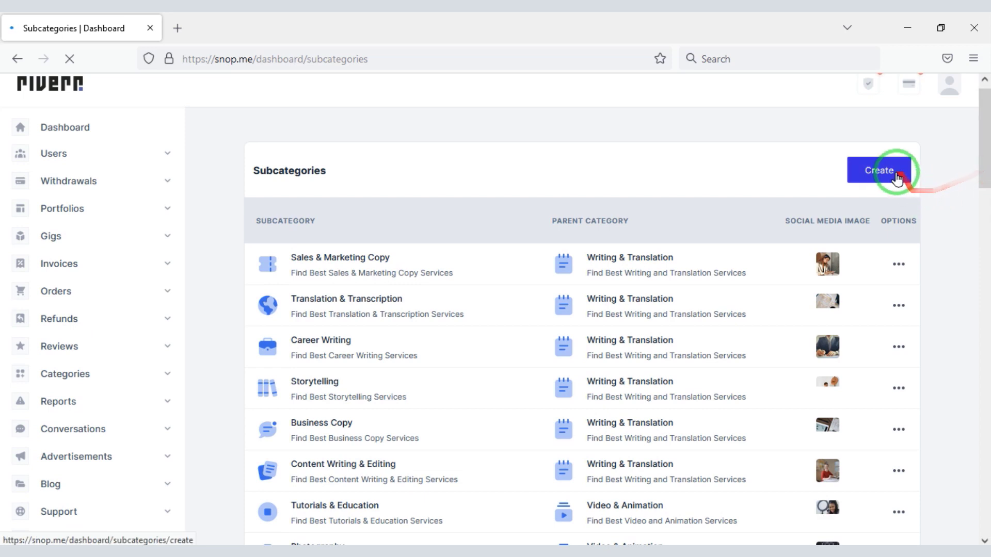
click(897, 178)
drag(987, 245, 987, 324)
Check reported users, then the reported gigs list and the first reported gig's options
click(83, 295)
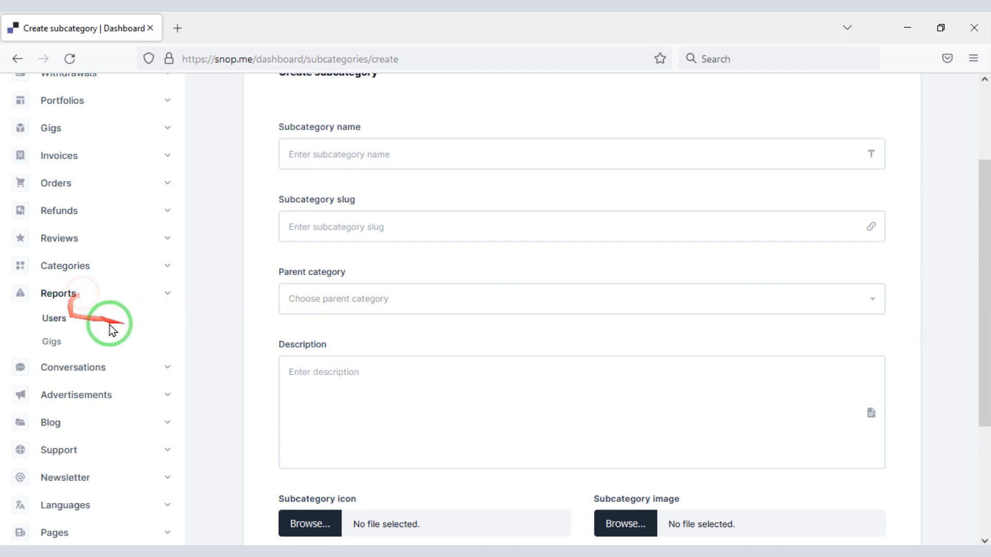
click(50, 319)
drag(984, 203, 986, 315)
click(130, 232)
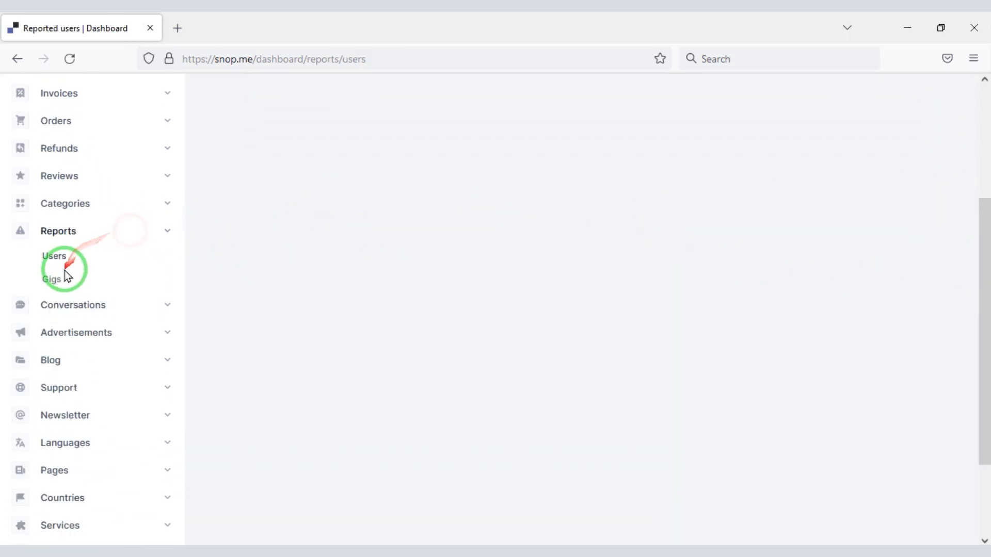
click(61, 285)
drag(984, 195, 982, 221)
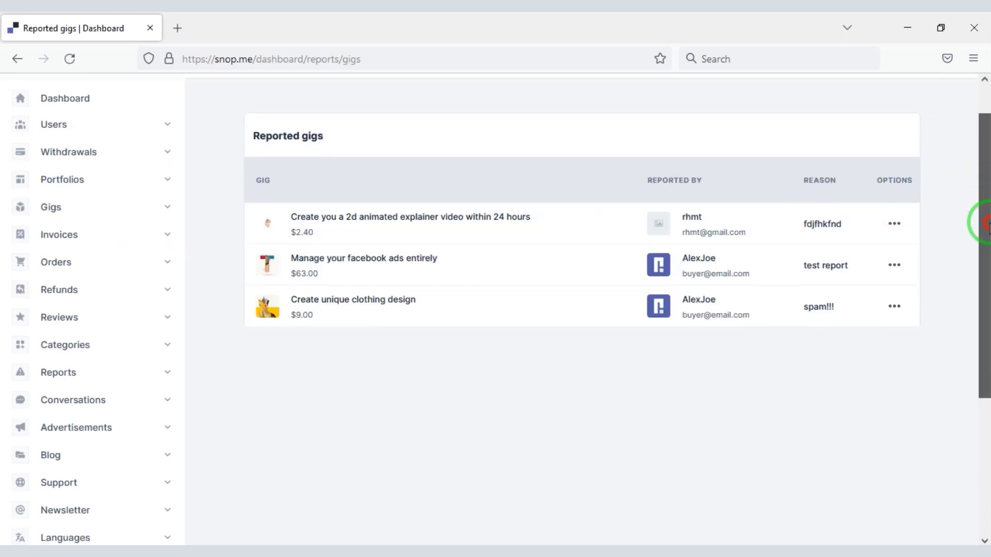
click(896, 221)
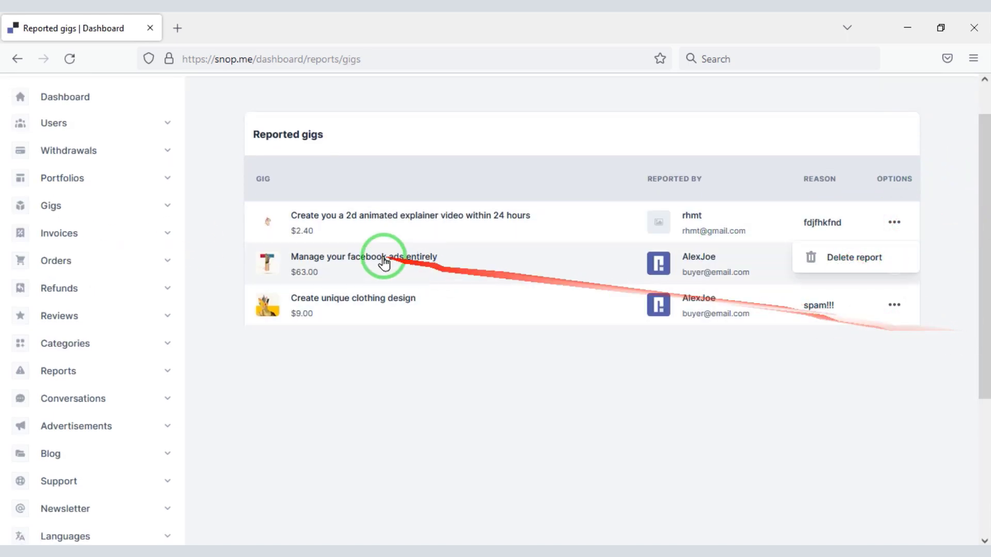
drag(984, 243, 982, 282)
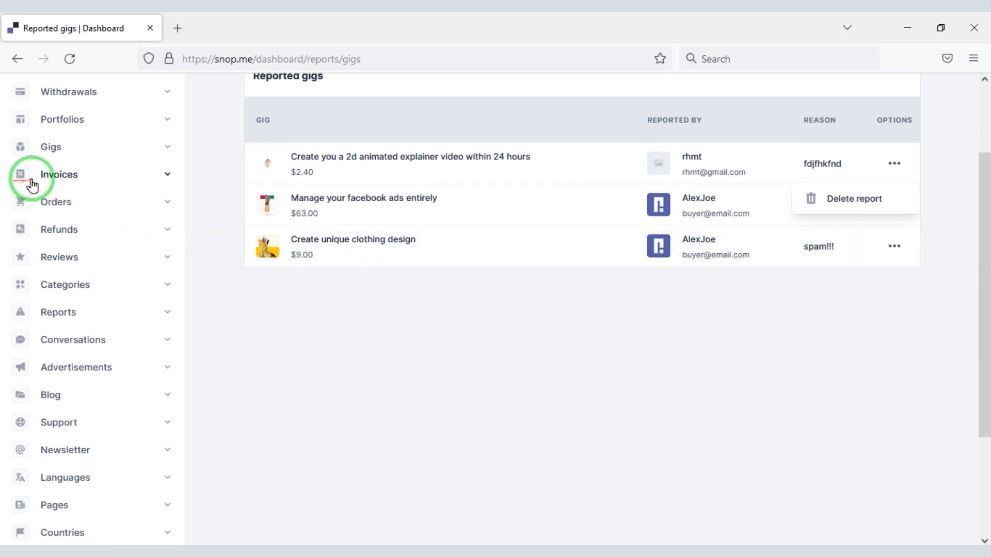
Browse all conversations and read the first conversation's messages, including 'how are you'
click(117, 341)
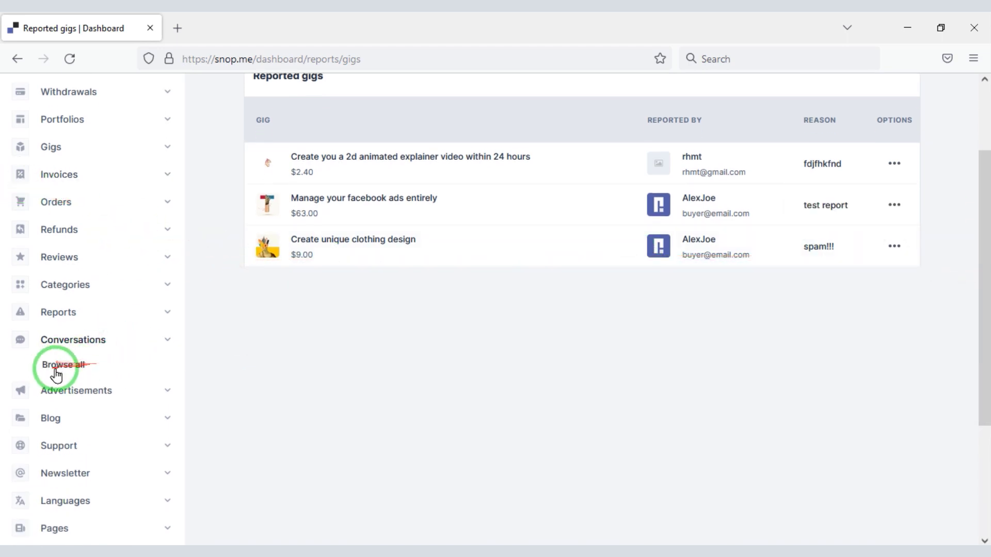
click(62, 371)
scroll(978, 186, down, 3)
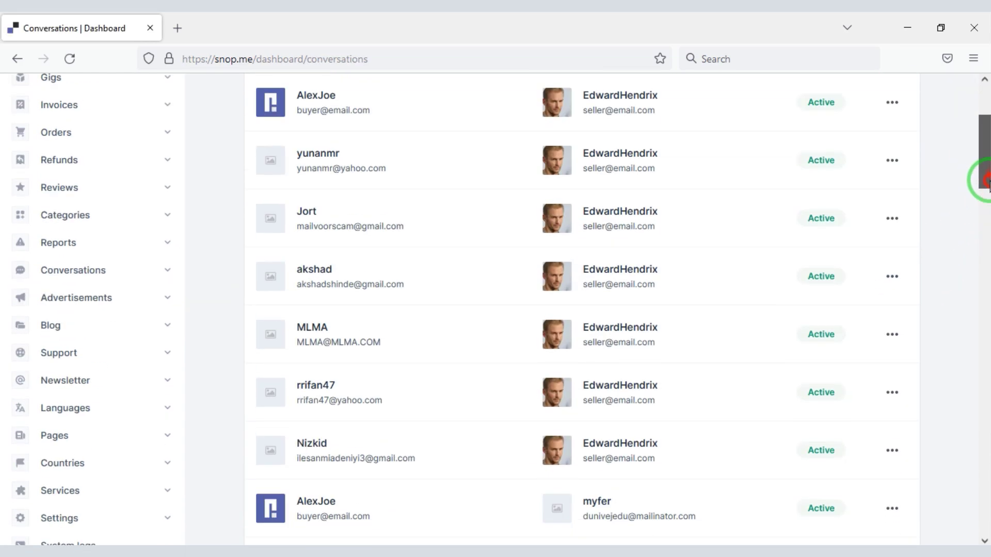
scroll(984, 168, up, 1)
click(892, 184)
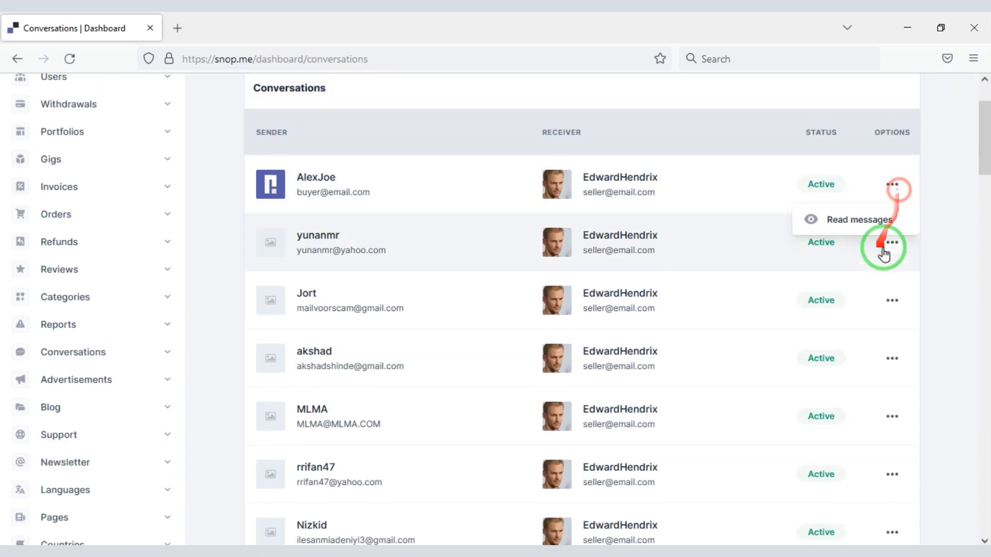
click(859, 223)
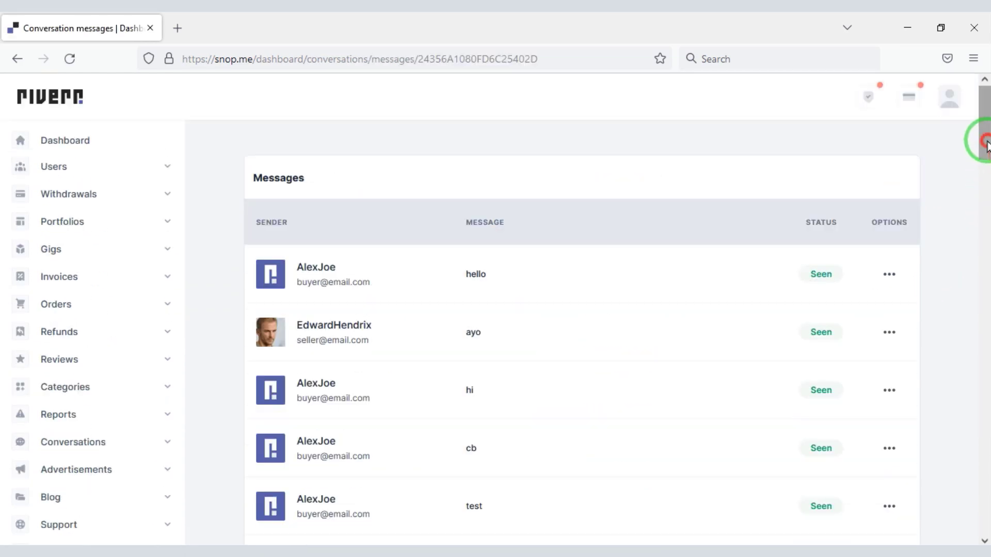
drag(986, 140, 986, 178)
click(890, 270)
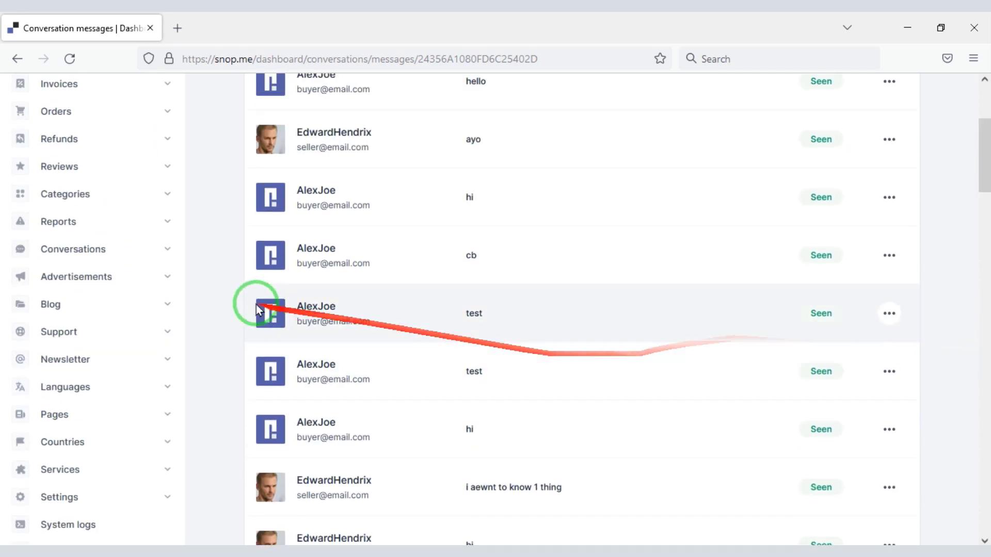
Bring up the Advertisements page with AdSense header and gig-page 360px/720px ad codes
click(115, 280)
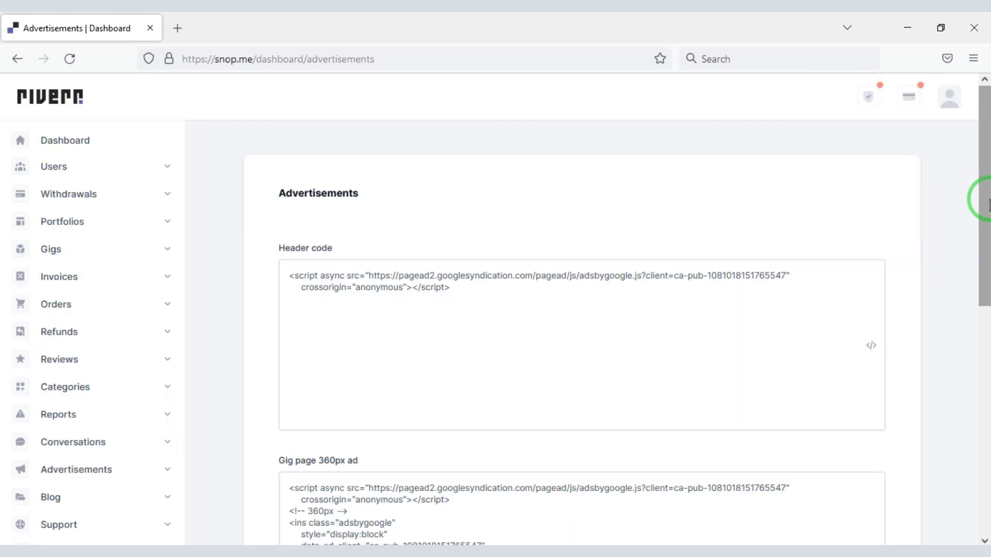
drag(984, 195, 981, 337)
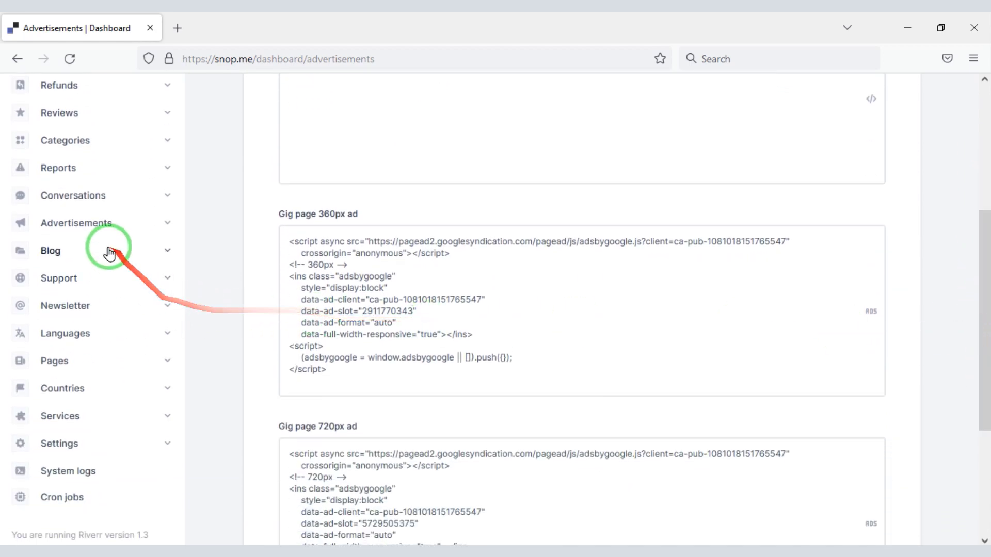
click(83, 256)
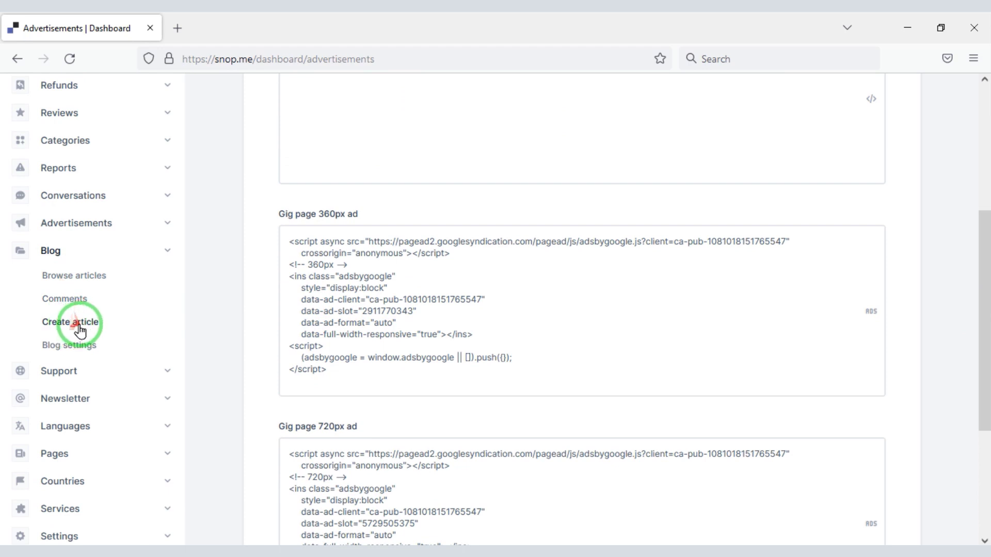
click(77, 278)
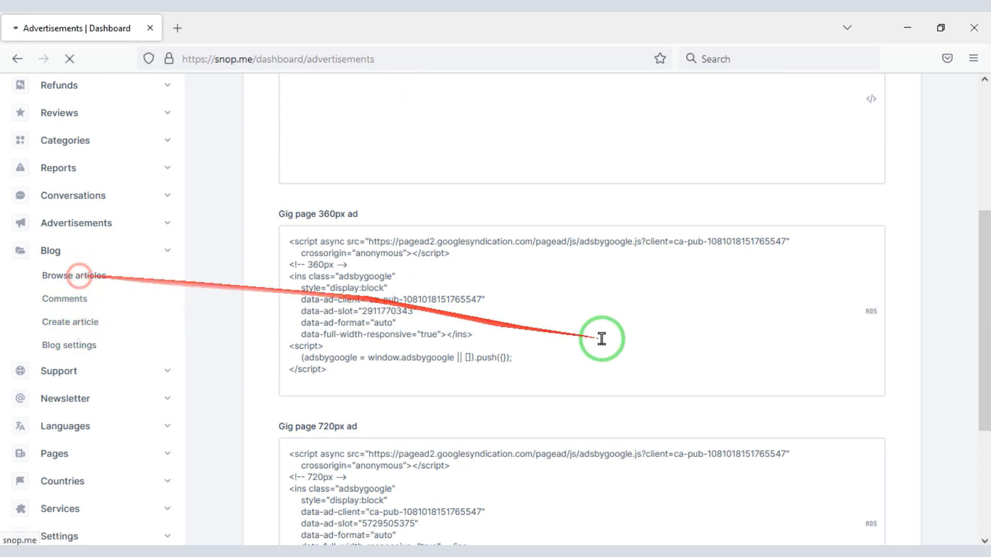
Check the first blog article's actions and open the new-article form
click(871, 232)
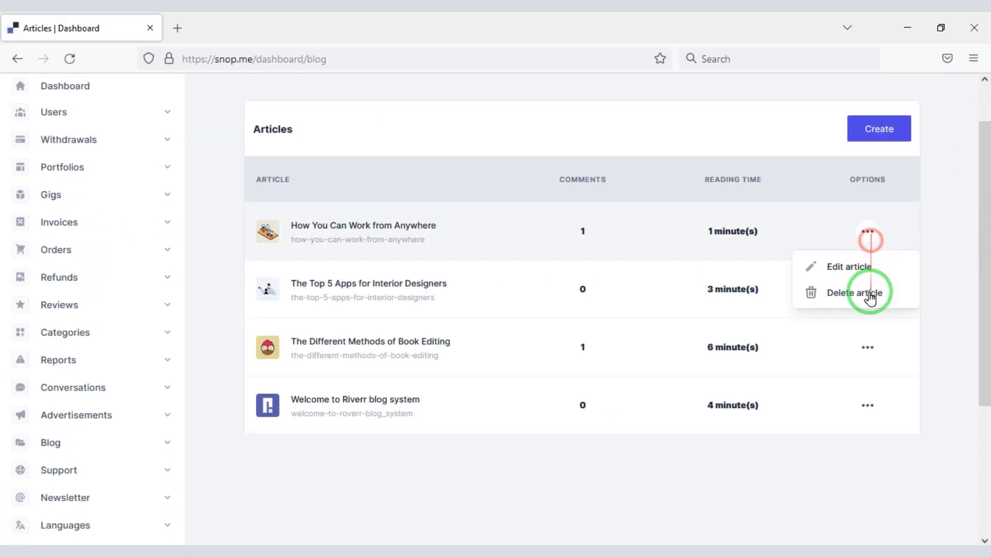
click(878, 129)
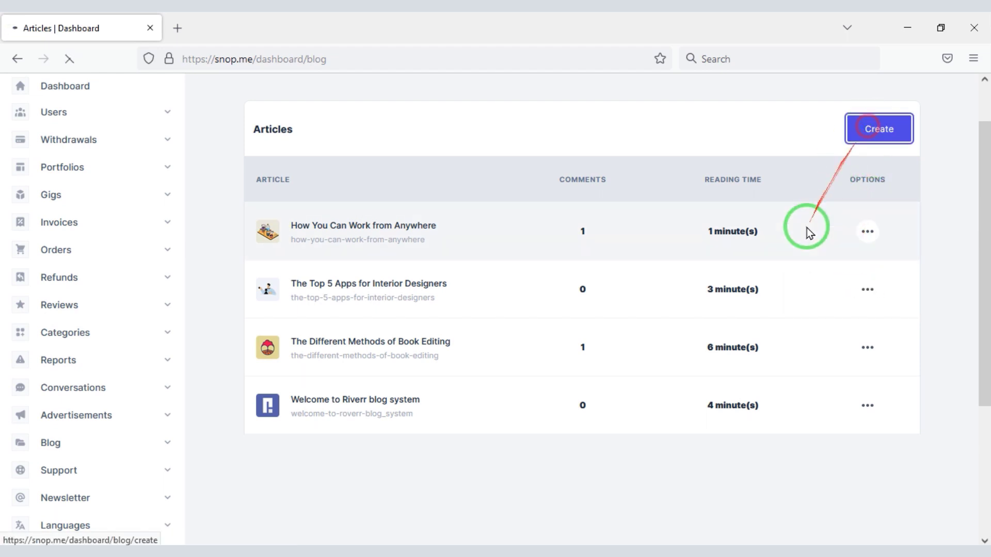
drag(985, 222, 978, 334)
Open the support messages and start, then cancel, a reply to the first message
click(105, 224)
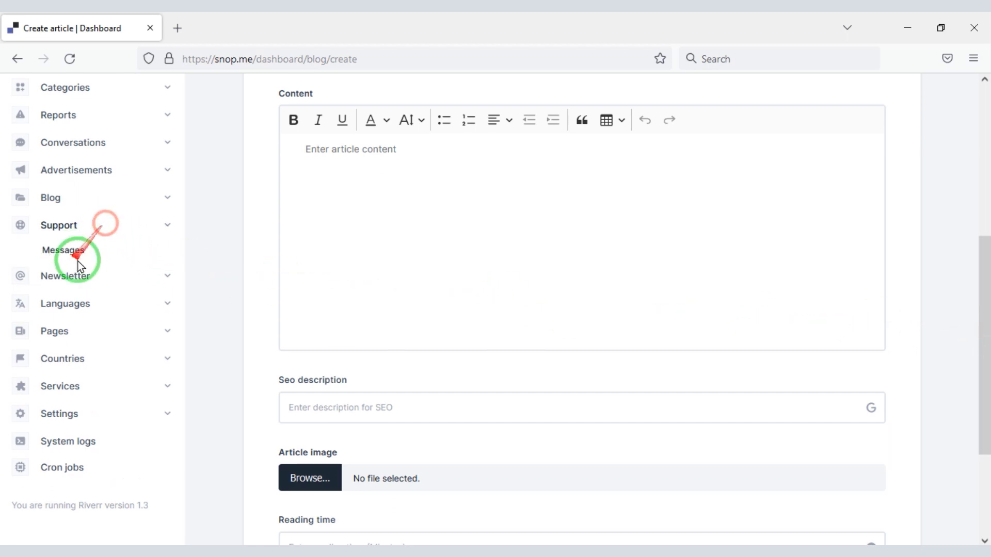
click(133, 253)
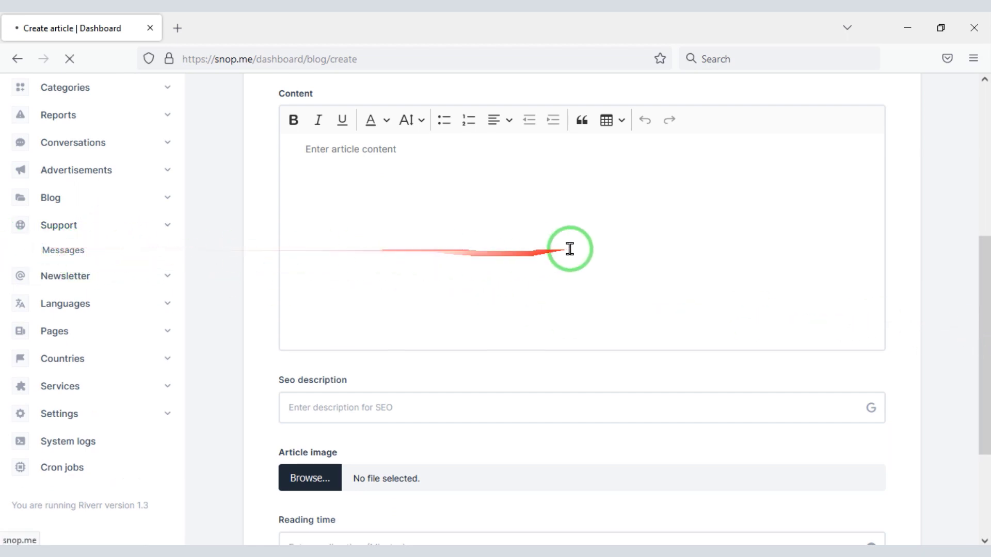
scroll(981, 268, down, 2)
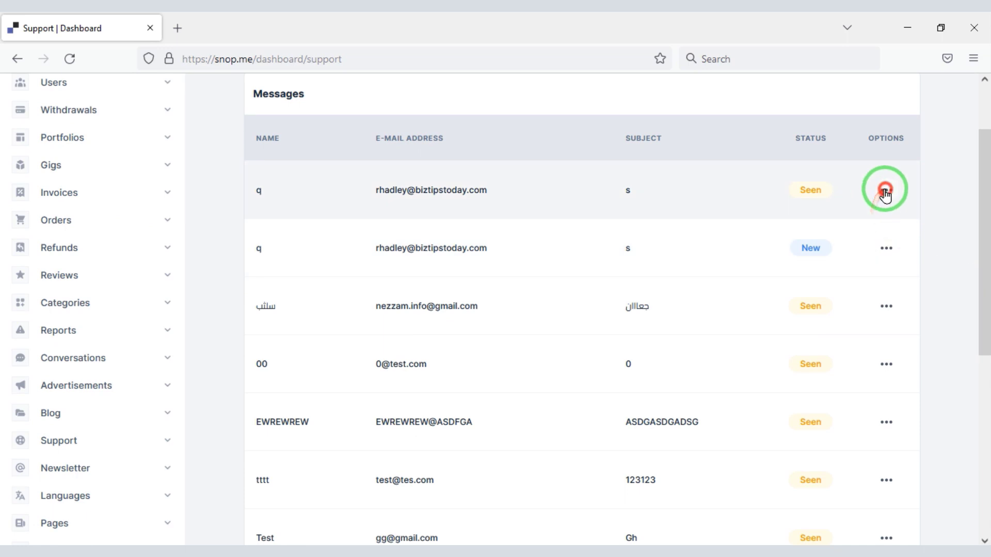
click(887, 191)
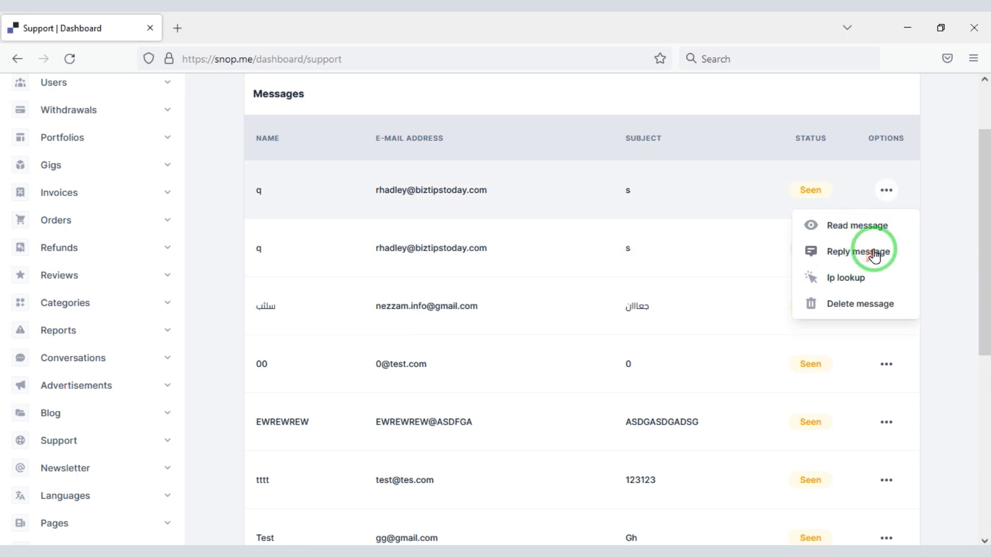
click(874, 254)
click(648, 165)
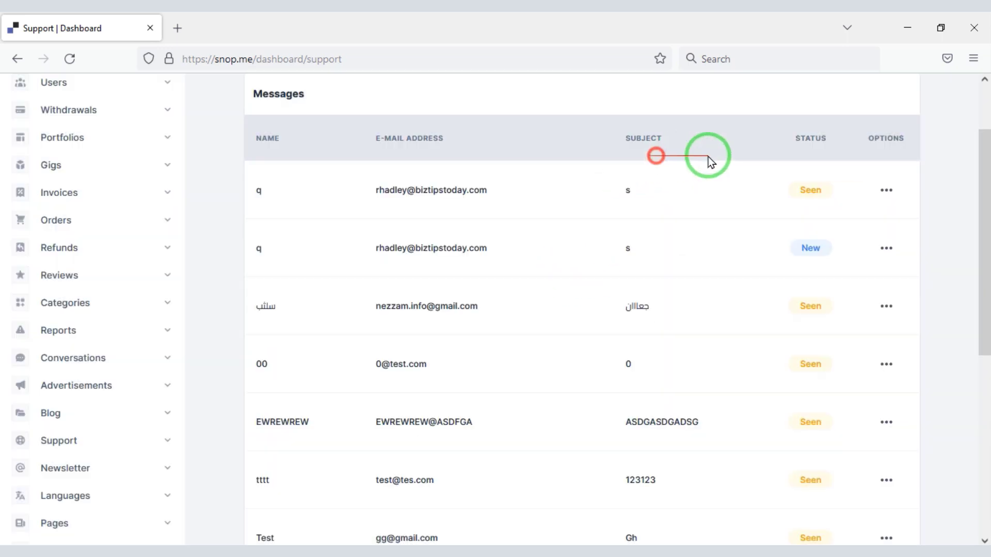
Look up the first sender's IP location, close that tab, and reach the newsletter section
click(878, 193)
click(865, 274)
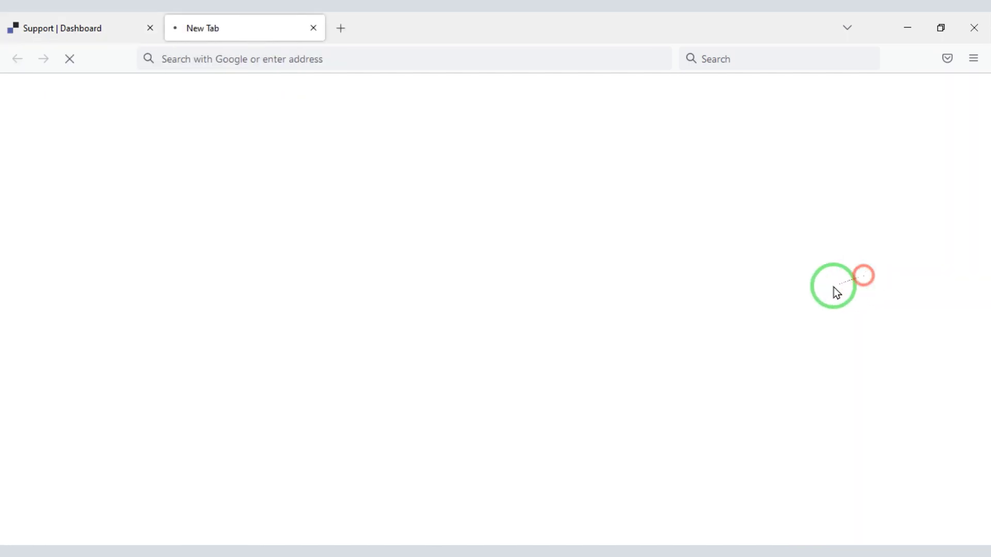
drag(986, 330, 983, 253)
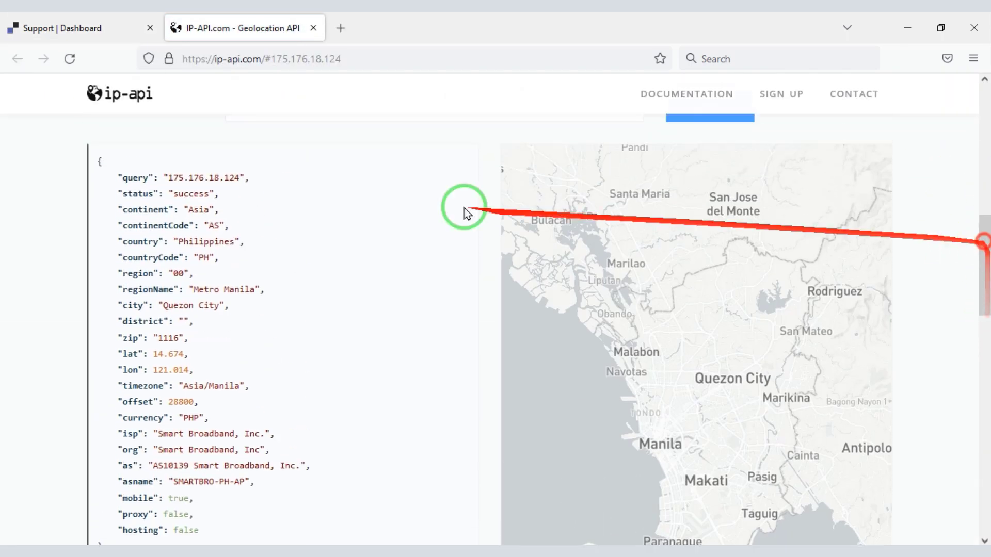
click(312, 29)
drag(984, 243, 983, 372)
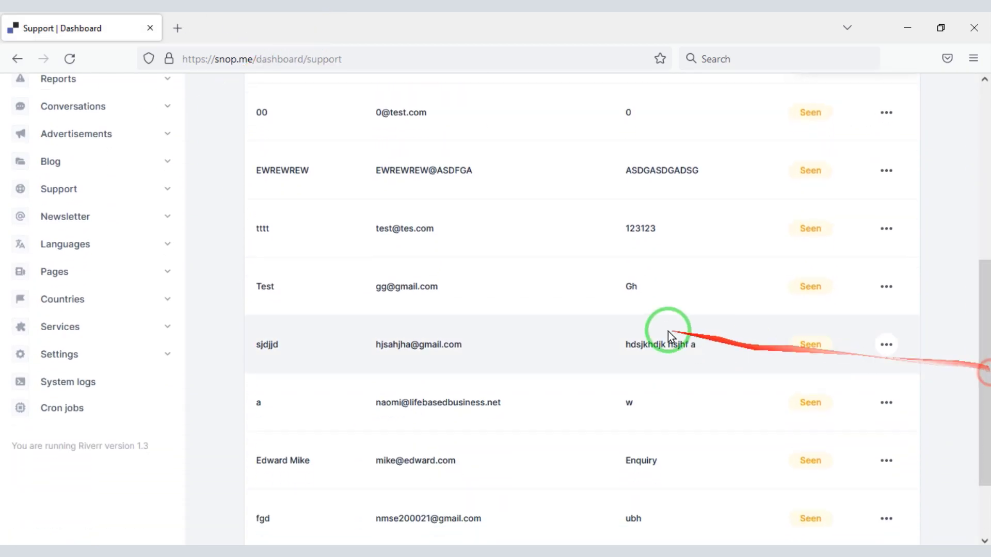
click(85, 216)
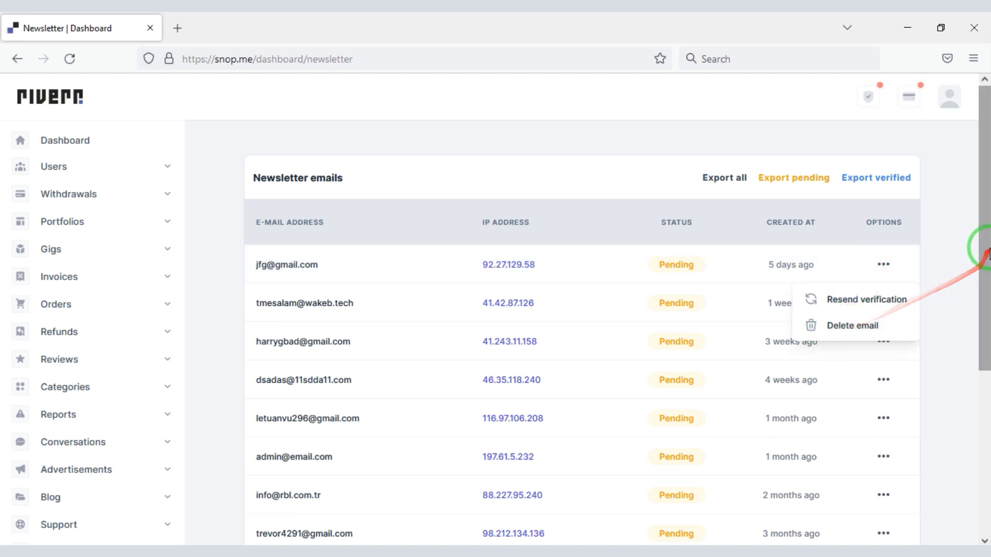
Review the newsletter settings and the Create new language form
drag(984, 243, 664, 402)
click(86, 333)
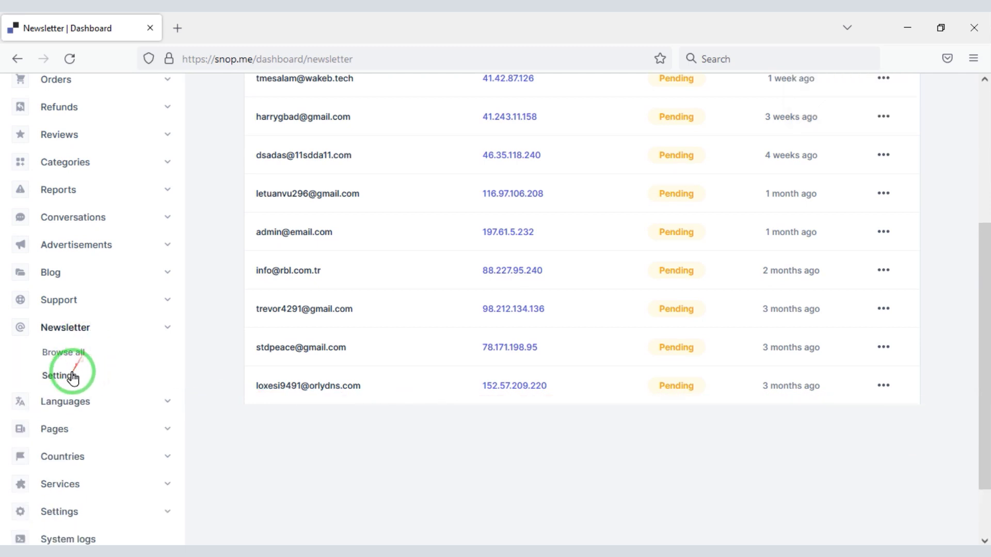
click(73, 377)
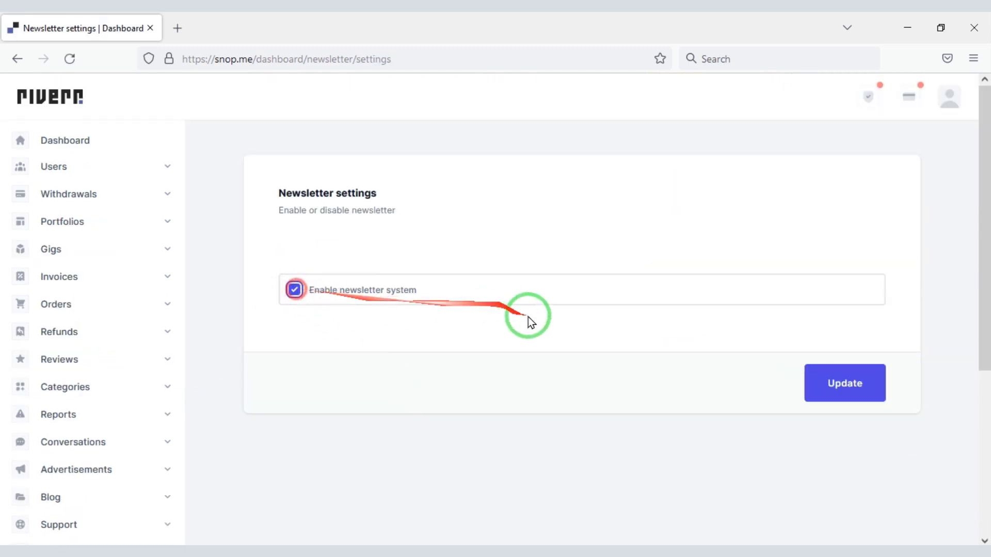
drag(987, 289, 980, 454)
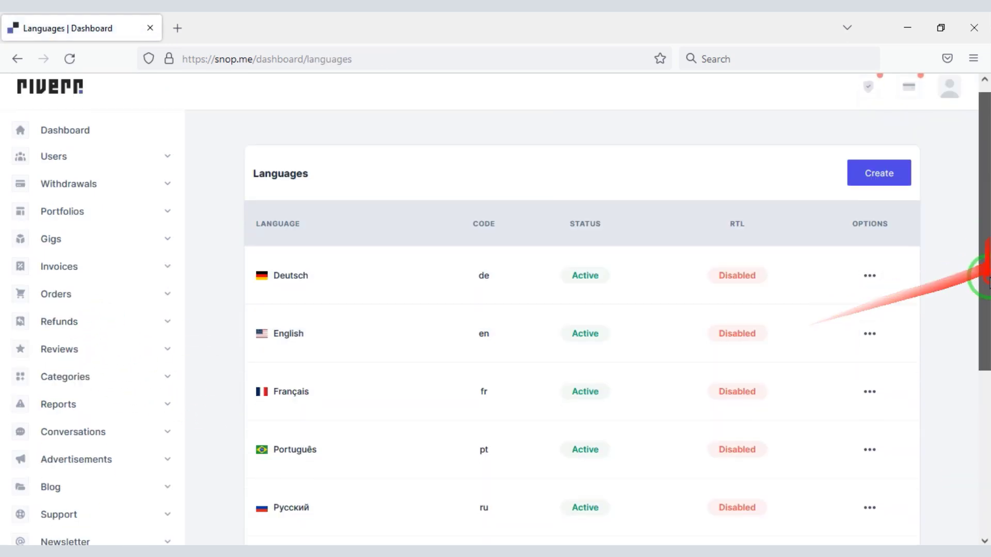
drag(984, 271, 987, 232)
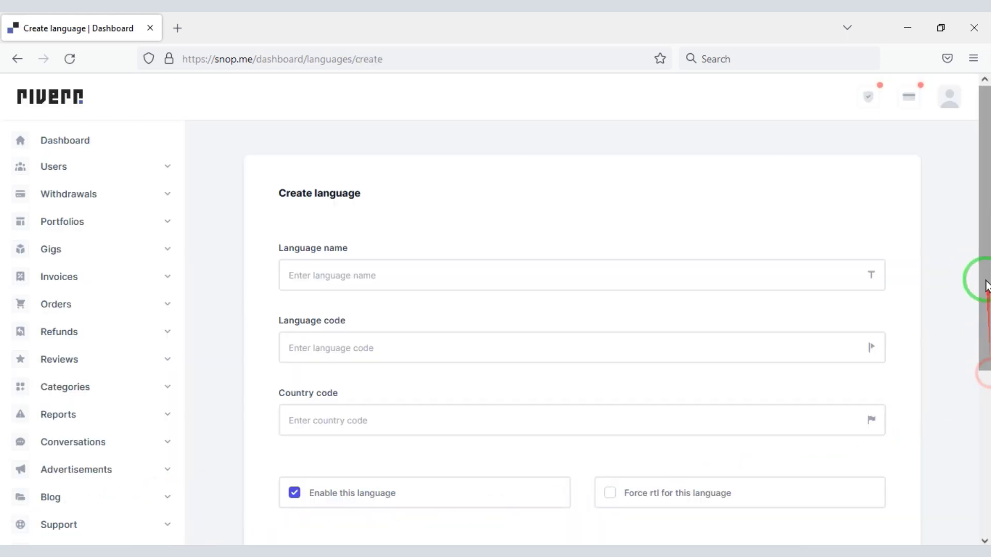
drag(985, 300, 964, 355)
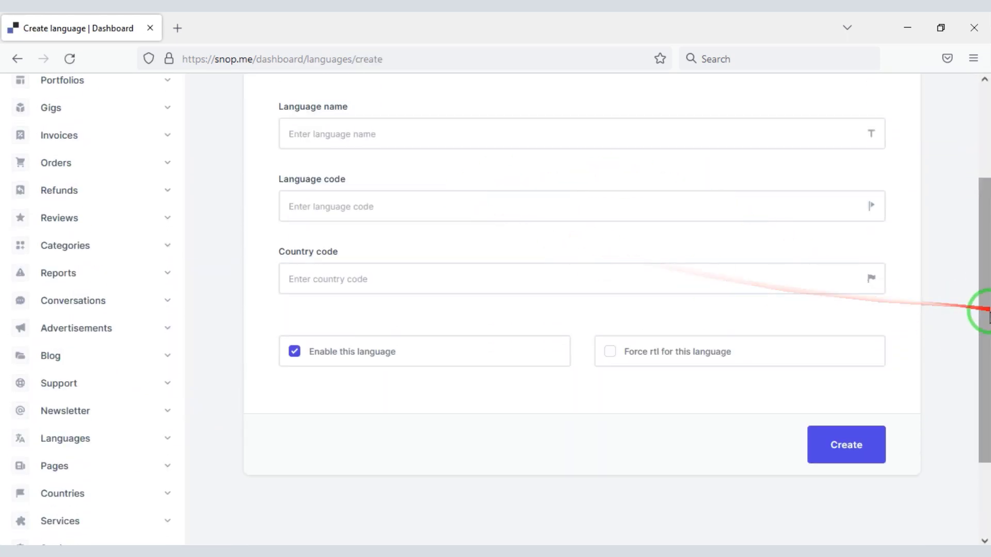
drag(982, 309, 193, 384)
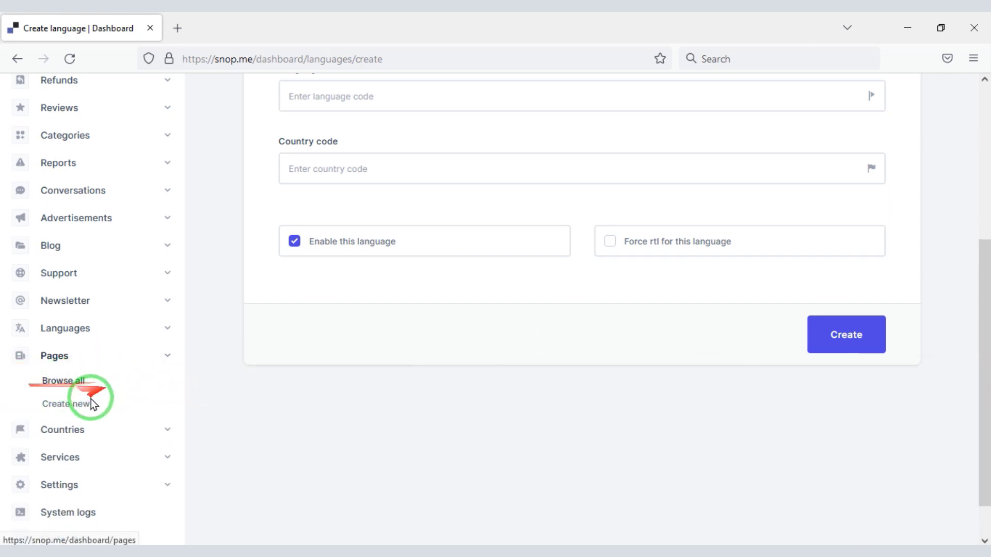
Browse site pages and the new-page form, then list countries with Active/Inactive status
click(71, 386)
mouse_move(983, 196)
mouse_down()
mouse_move(980, 402)
mouse_move(978, 200)
mouse_up()
click(879, 166)
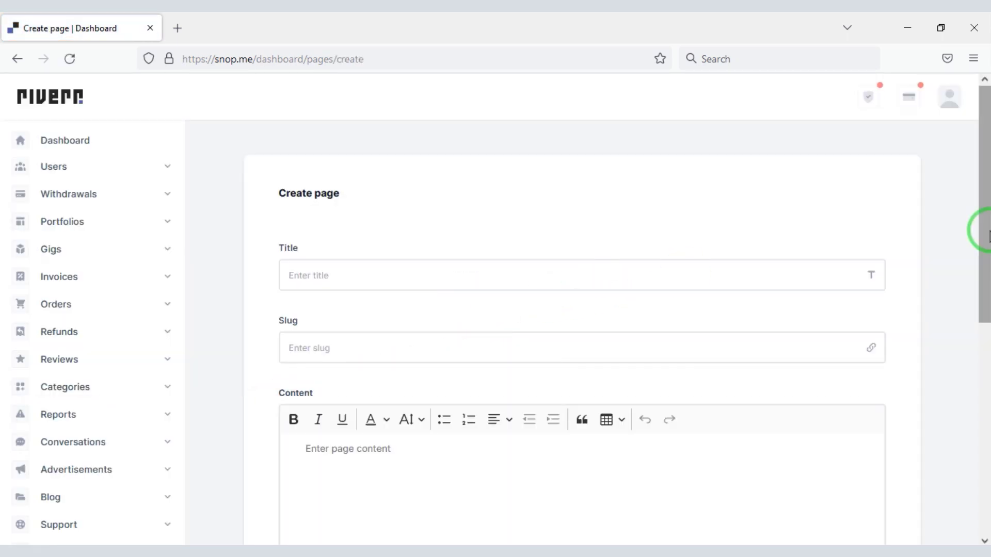
drag(986, 225, 980, 411)
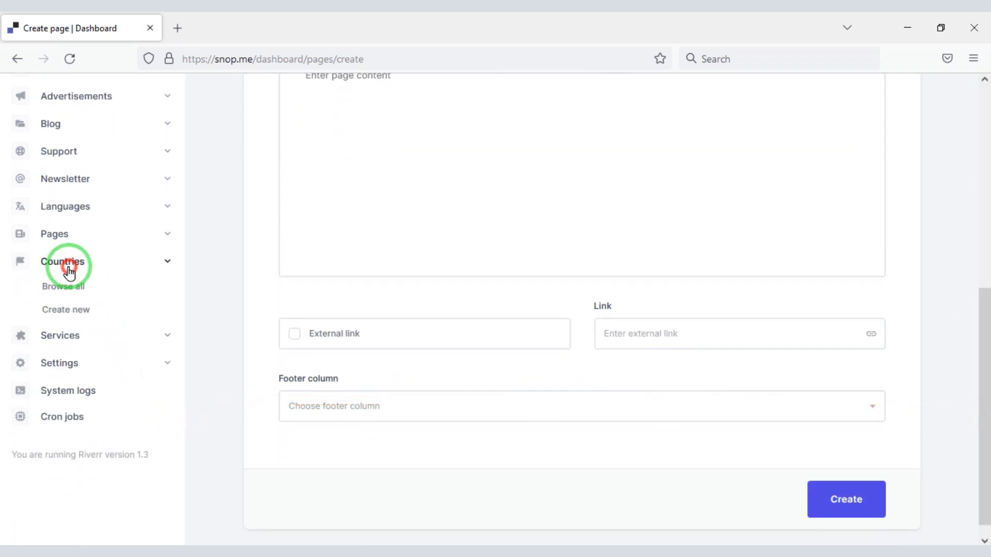
click(74, 293)
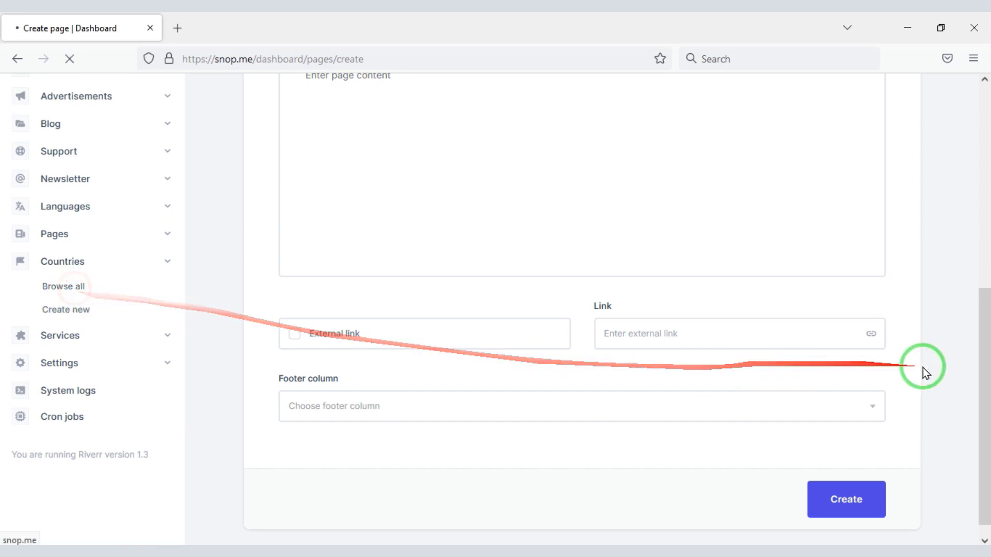
mouse_move(981, 138)
mouse_down()
mouse_move(987, 317)
mouse_move(987, 135)
mouse_up()
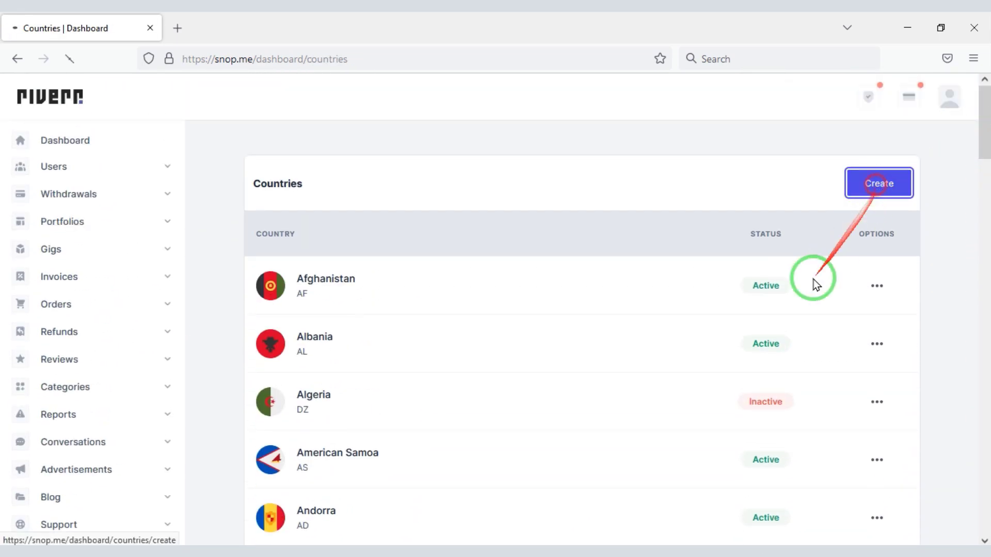
Look over the Create country form, payment services and settings sections
drag(987, 187, 987, 391)
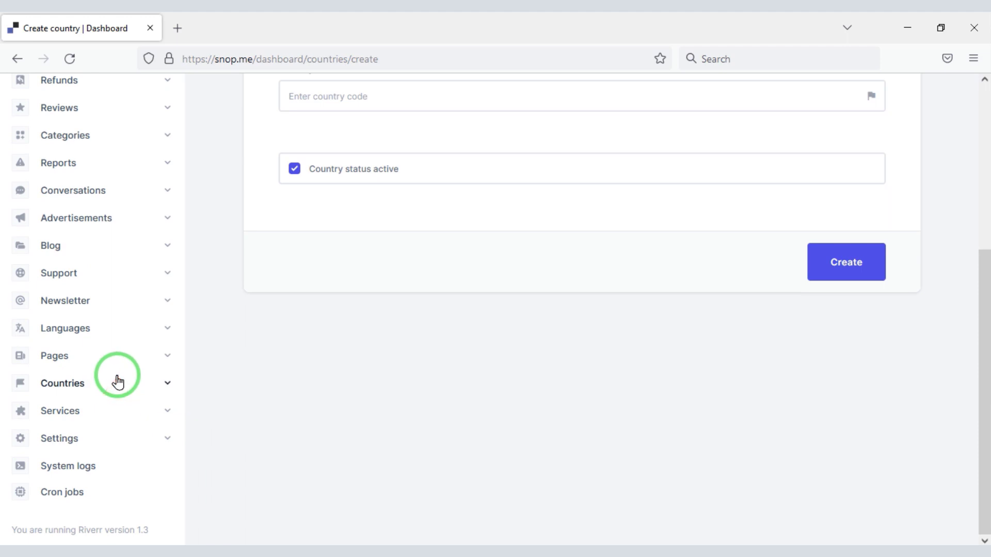
click(61, 409)
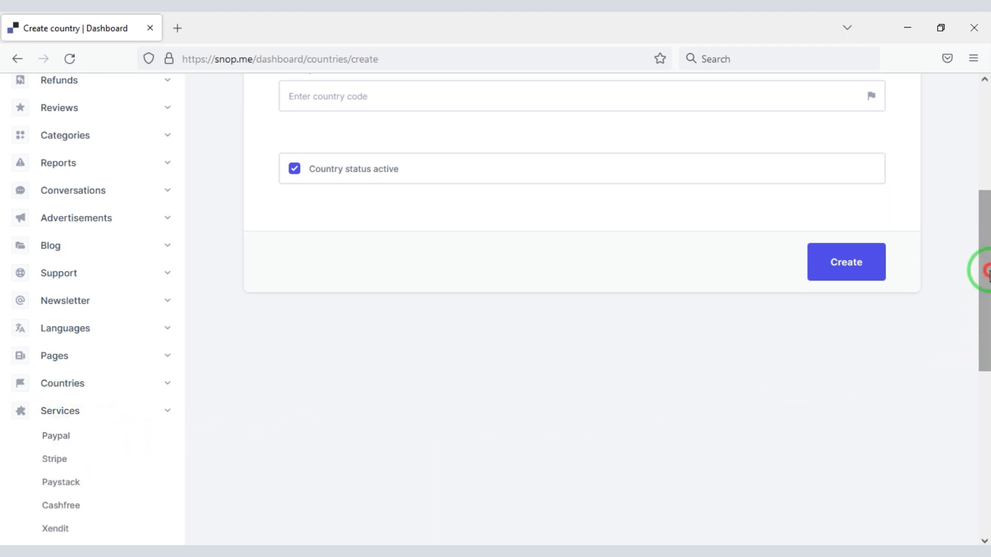
drag(987, 271, 986, 403)
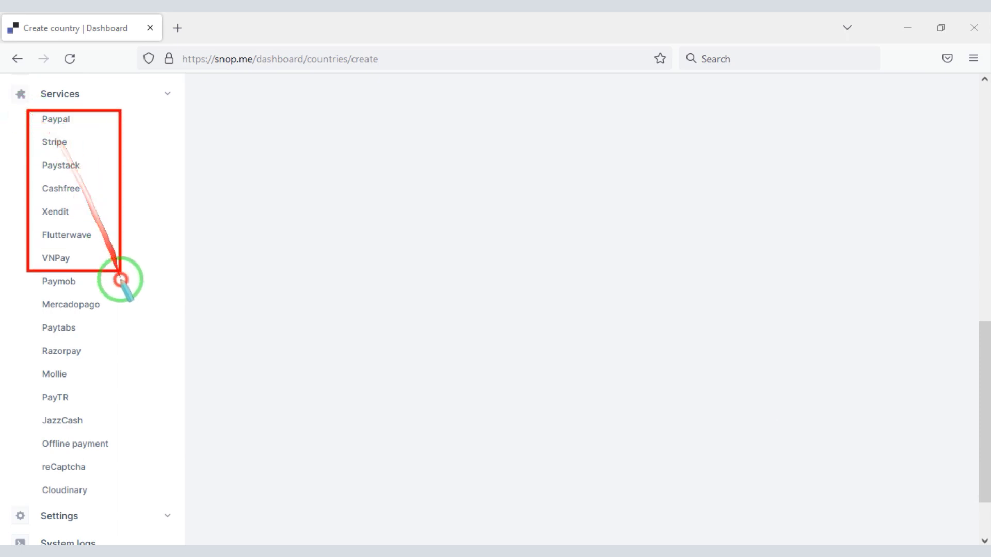
drag(119, 280, 128, 488)
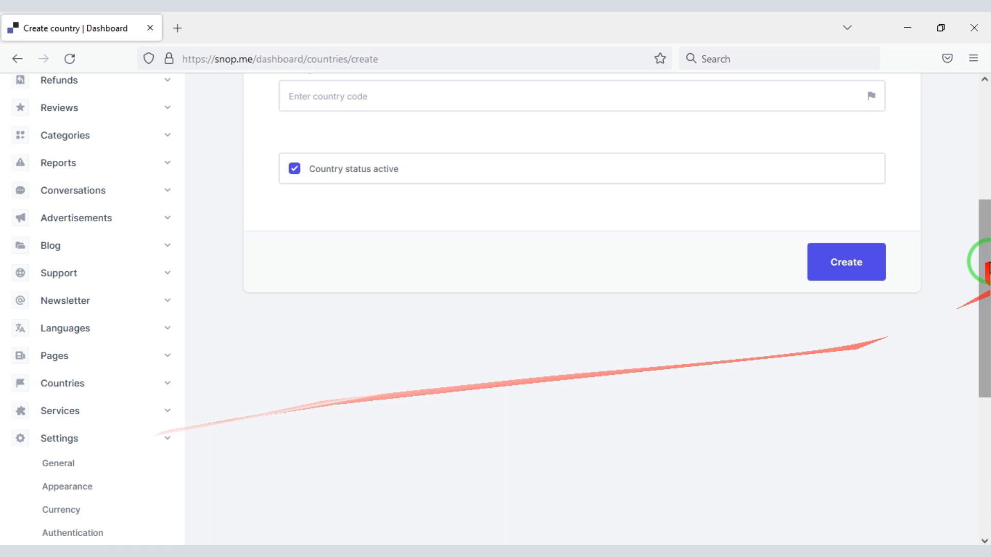
drag(985, 258, 987, 395)
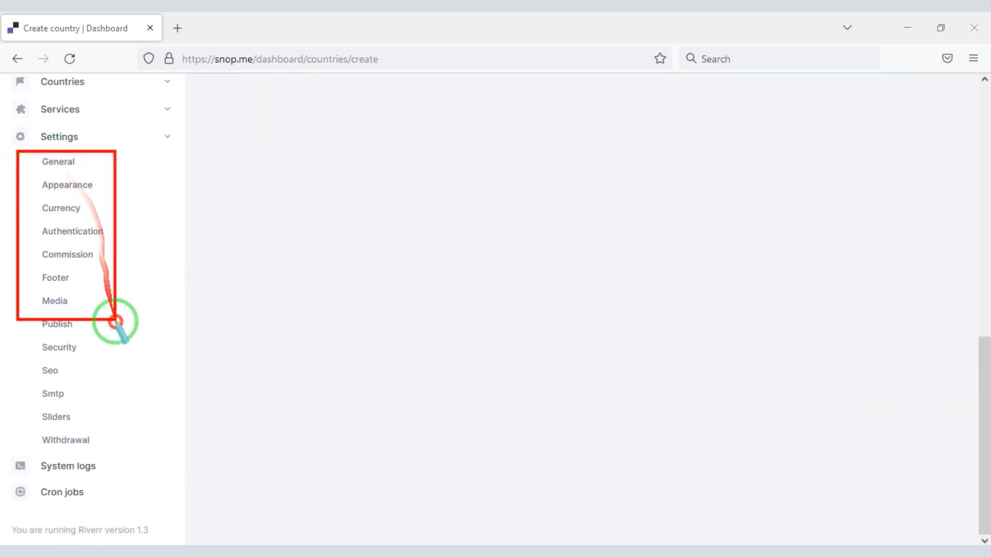
drag(985, 387, 984, 82)
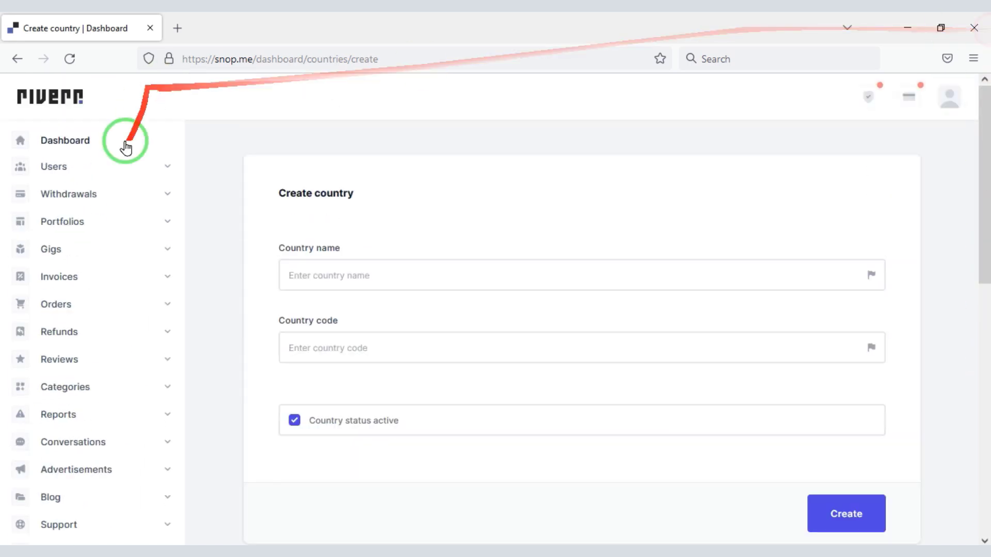
Return to the dashboard and scroll the live home page to Programming & Tech gigs
click(126, 144)
drag(980, 165, 986, 524)
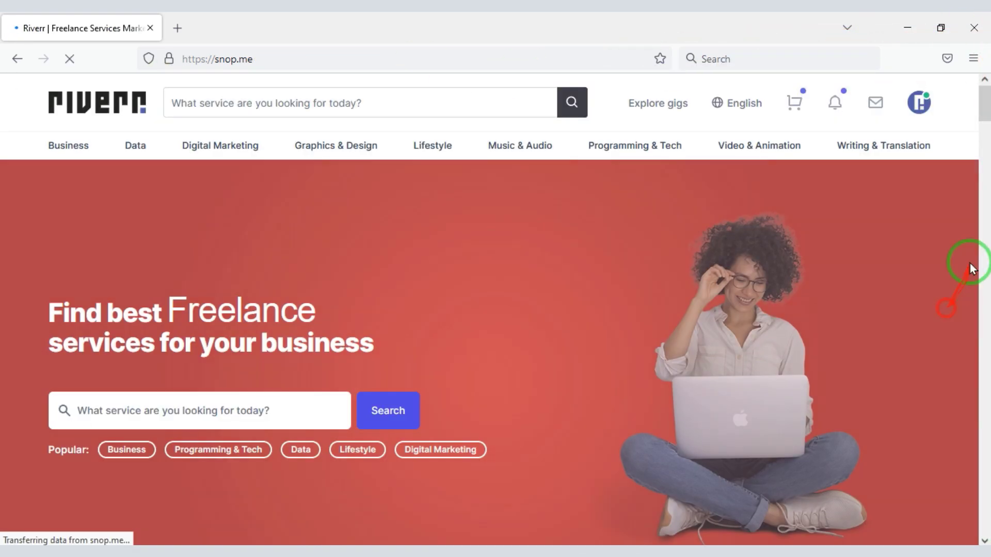
drag(983, 104, 981, 465)
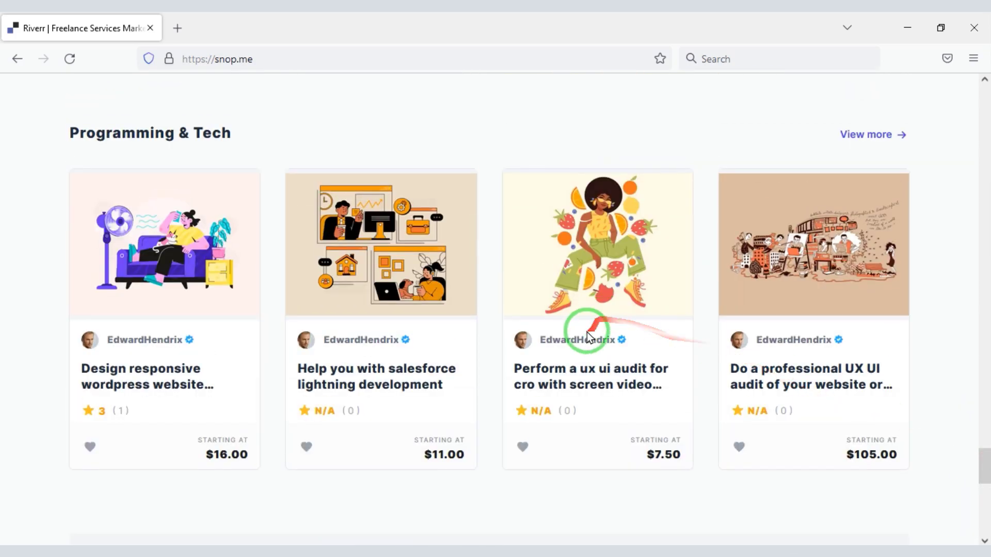
Open a seller's profile with skills, languages and gigs, then return home via the Riverr logo
click(586, 337)
drag(984, 119, 975, 206)
drag(986, 248, 986, 111)
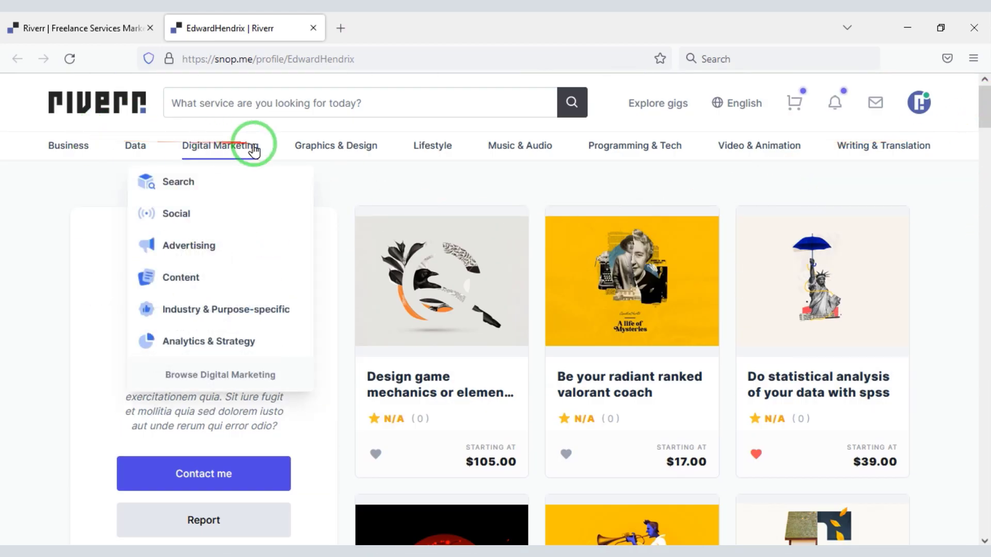
mouse_move(420, 150)
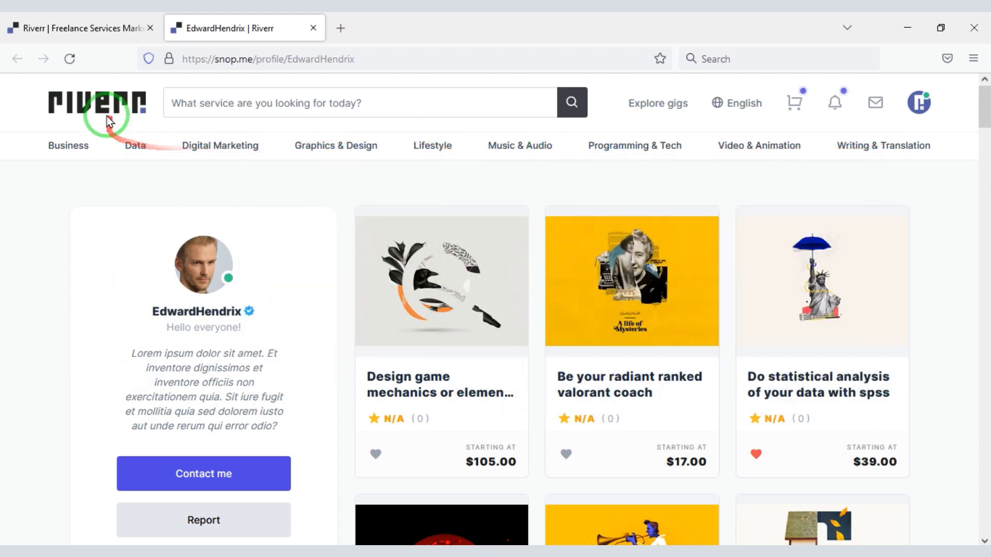
click(104, 108)
mouse_move(986, 113)
mouse_down()
mouse_move(986, 522)
mouse_move(983, 92)
mouse_up()
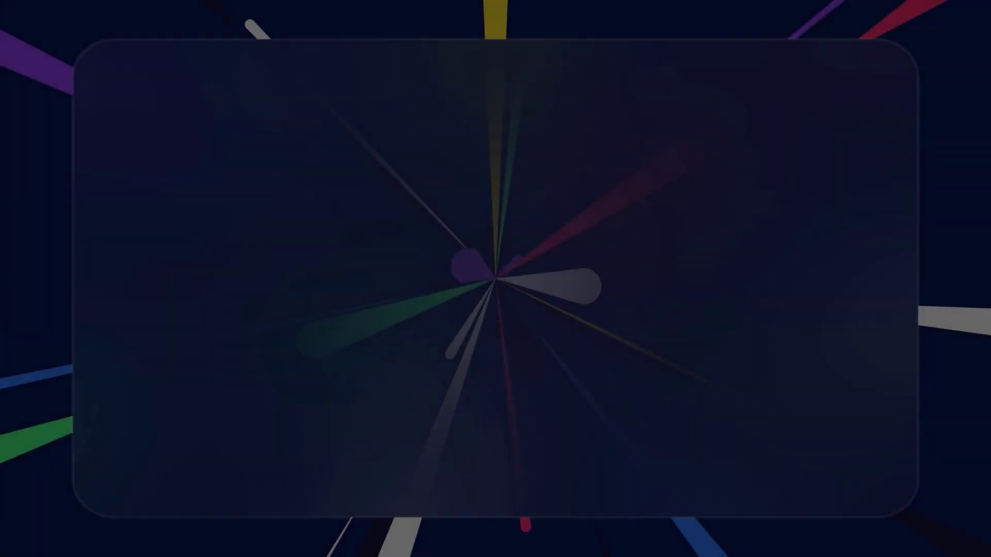